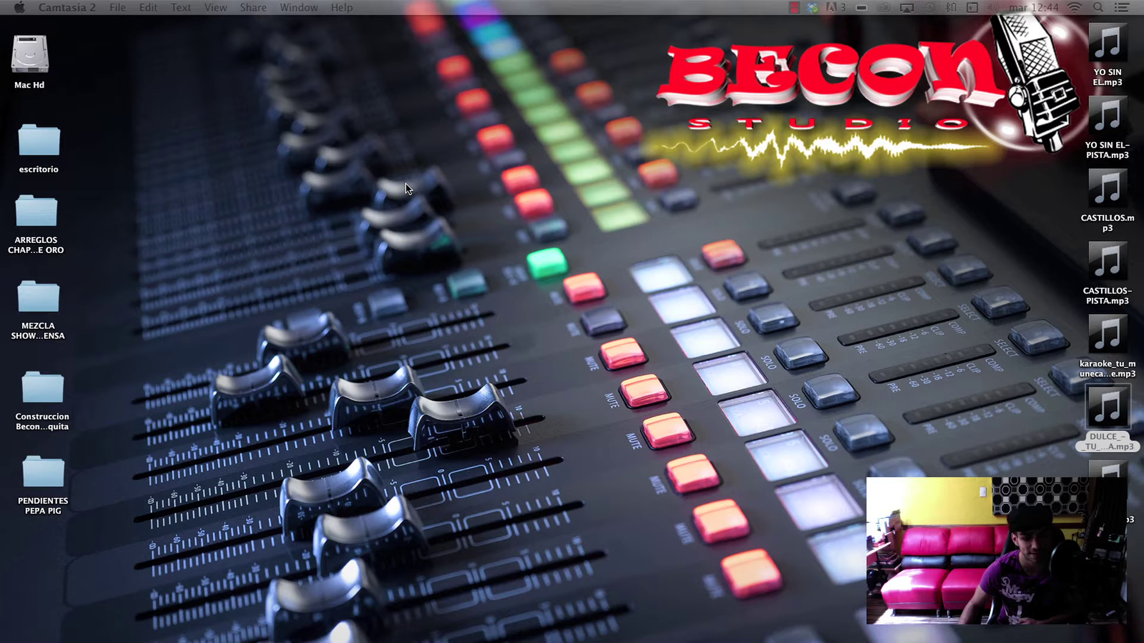
Step: Switch to Cubase 7 and return the project cursor to the start of the timeline
{"action": "left_click", "coordinate": [520, 287]}
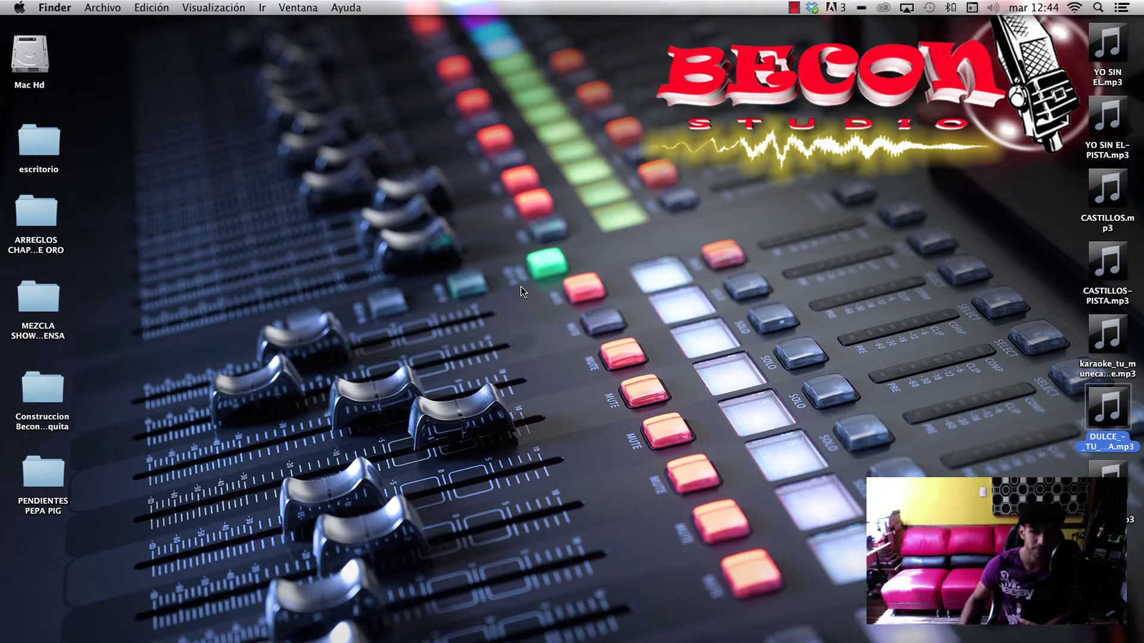
{"action": "left_click", "coordinate": [731, 527]}
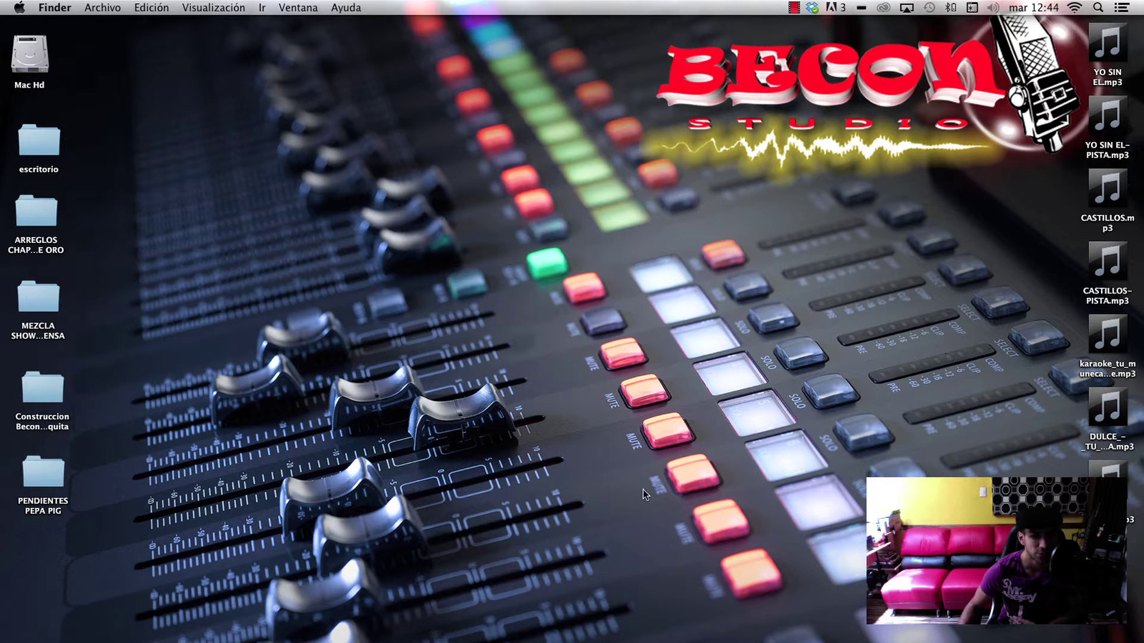
{"action": "mouse_move", "coordinate": [492, 634]}
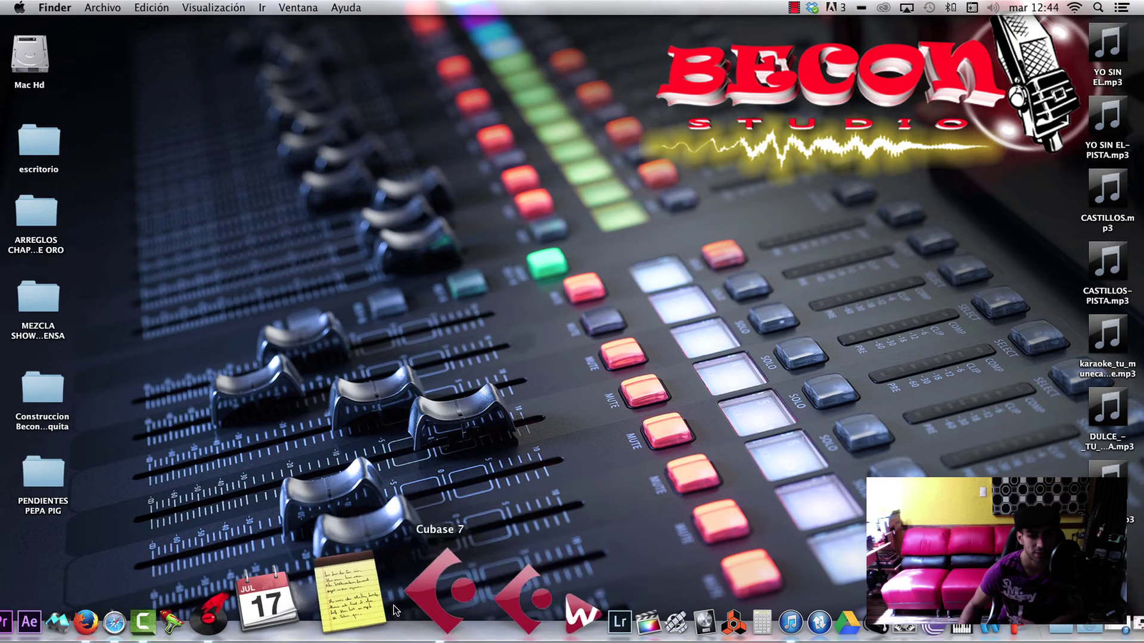
{"action": "left_click", "coordinate": [388, 614]}
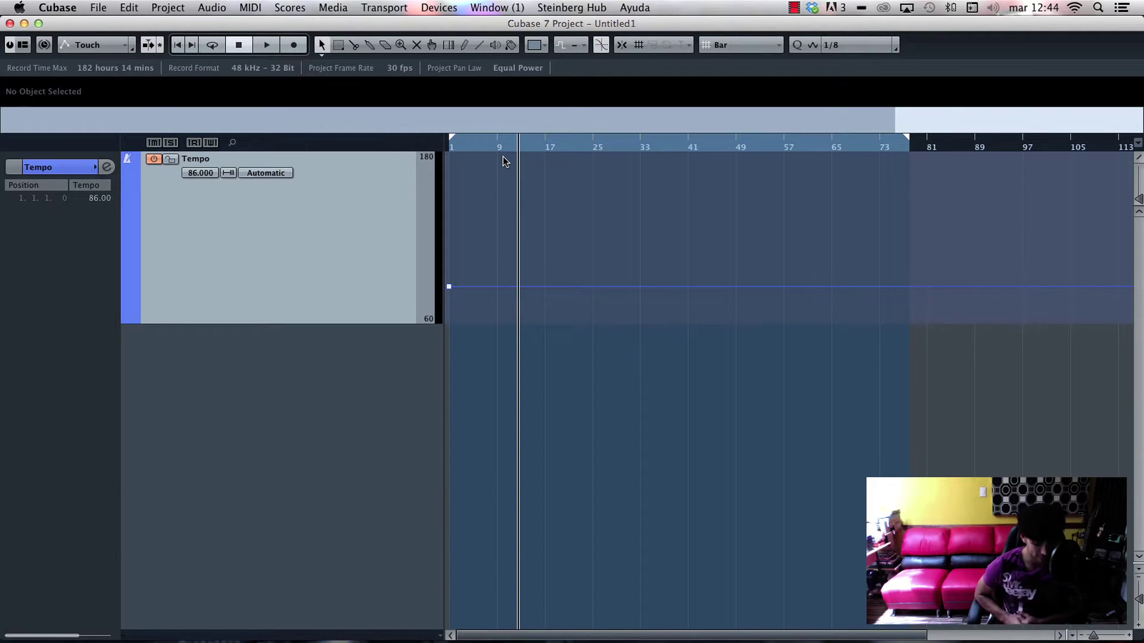
{"action": "key", "text": "Home"}
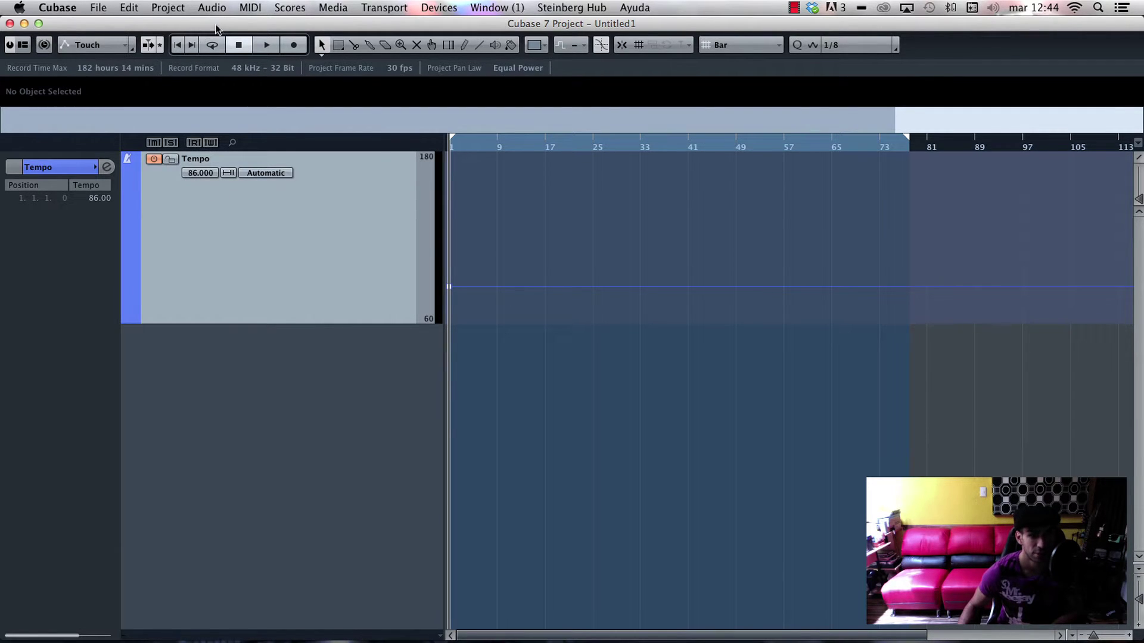
Step: Import the DULCE_-_TU_MUÑECA MP3 from the desktop onto a new audio track and align its event with bar 1
{"action": "left_click_drag", "start_coordinate": [977, 24], "coordinate": [842, 23]}
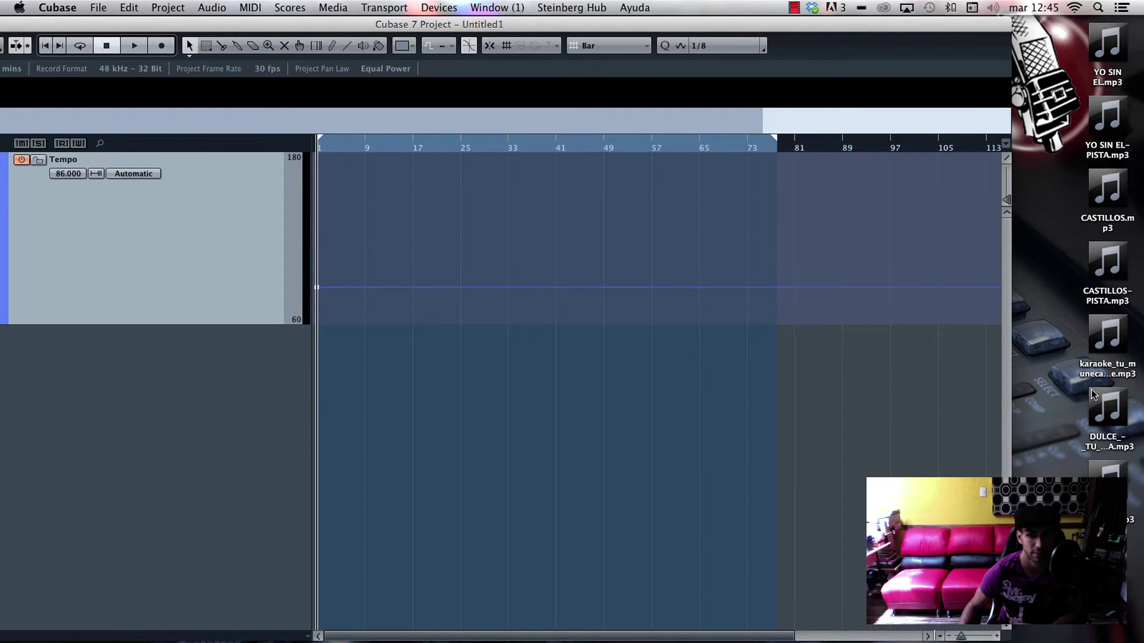
{"action": "left_click_drag", "start_coordinate": [1095, 398], "coordinate": [321, 366]}
{"action": "double_click", "coordinate": [51, 30]}
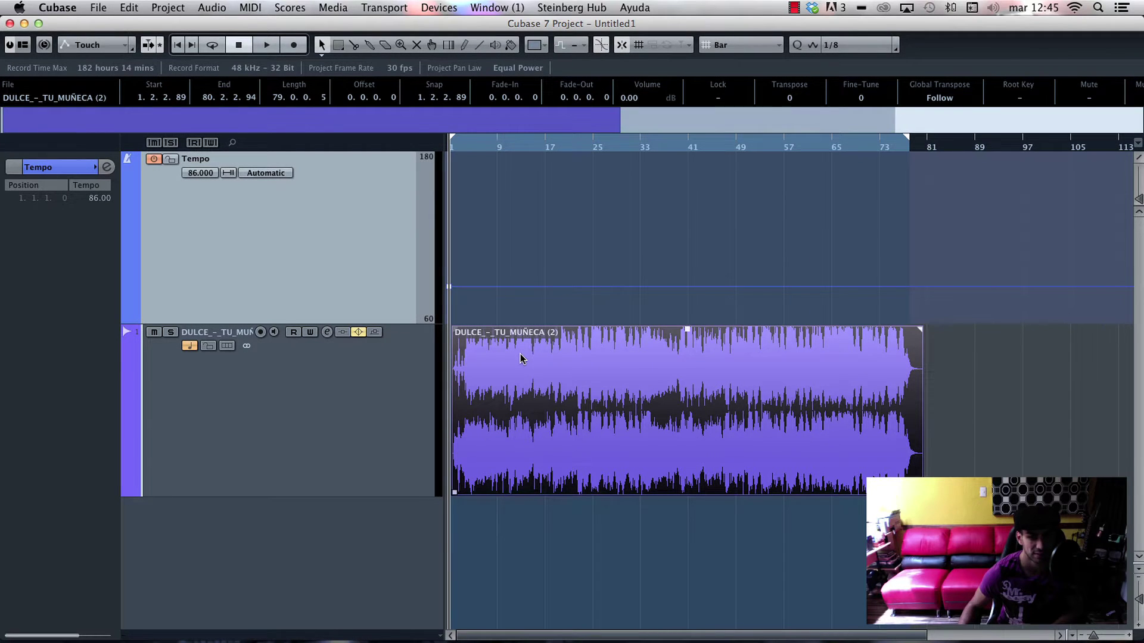
{"action": "left_click_drag", "start_coordinate": [508, 359], "coordinate": [504, 361]}
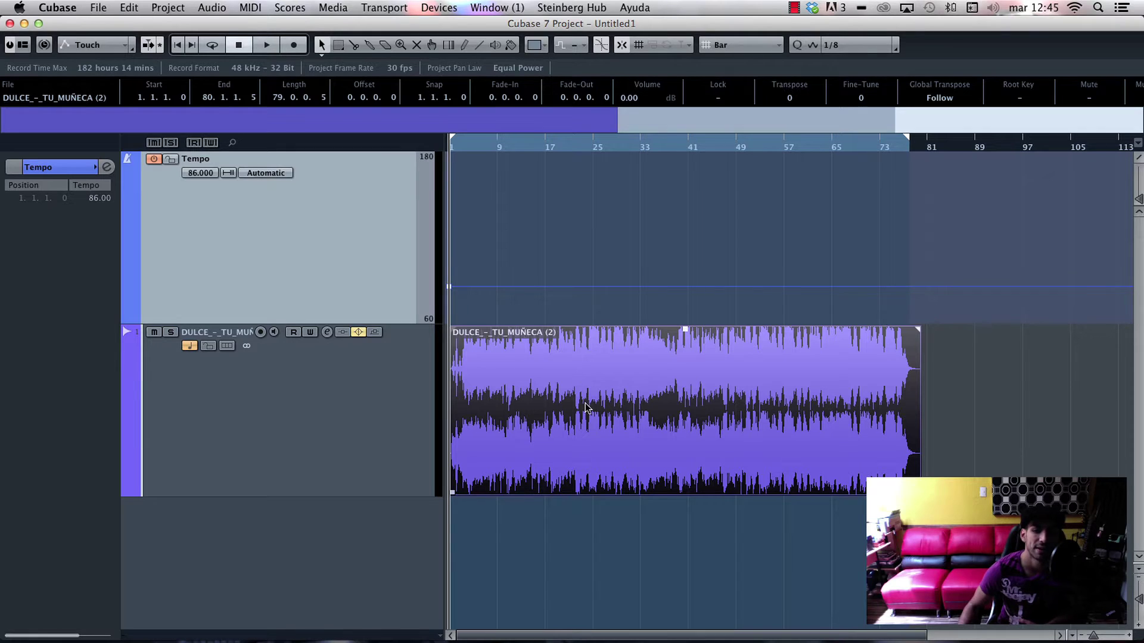
Step: Play back the imported song and extend the right locator to the end of its audio event
{"action": "left_click", "coordinate": [399, 416]}
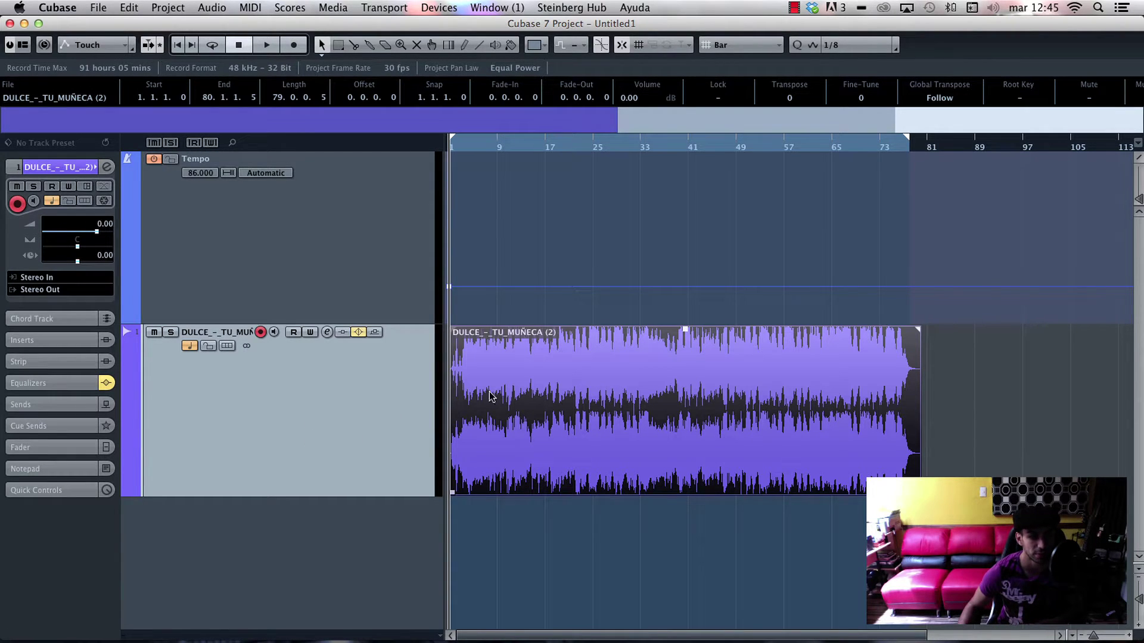
{"action": "key", "text": "space"}
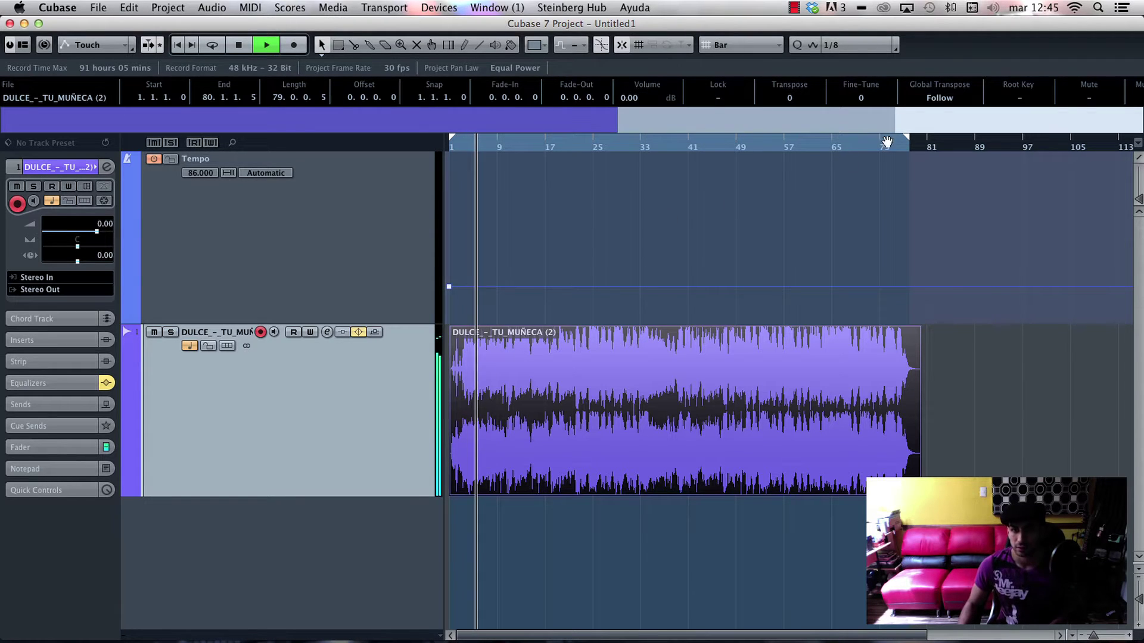
{"action": "left_click_drag", "start_coordinate": [907, 139], "coordinate": [922, 140]}
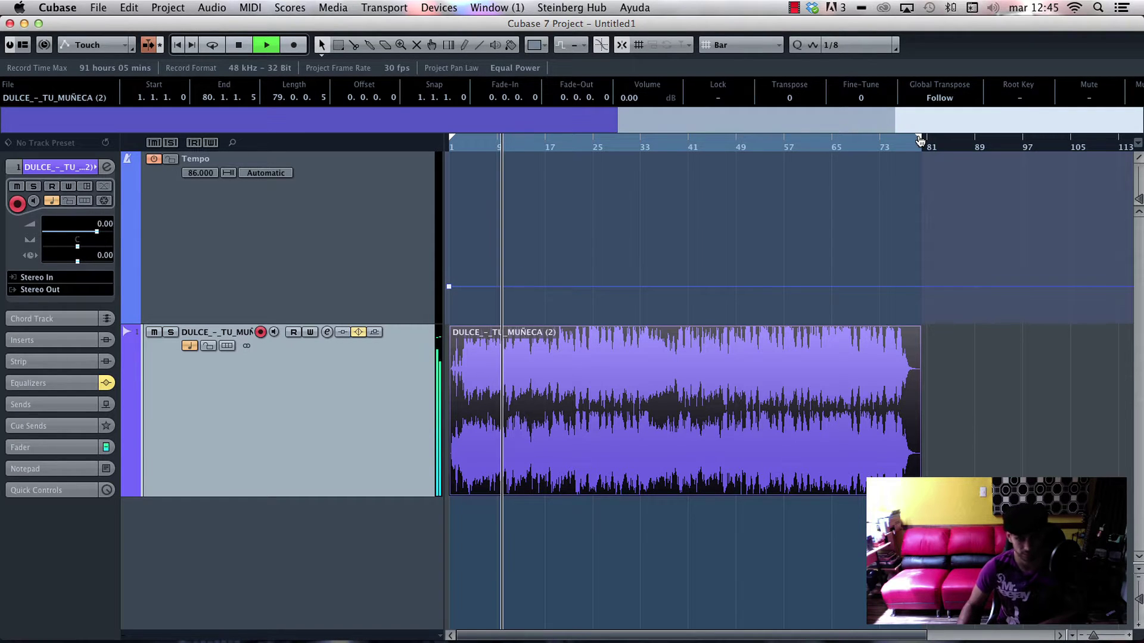
{"action": "key", "text": "space"}
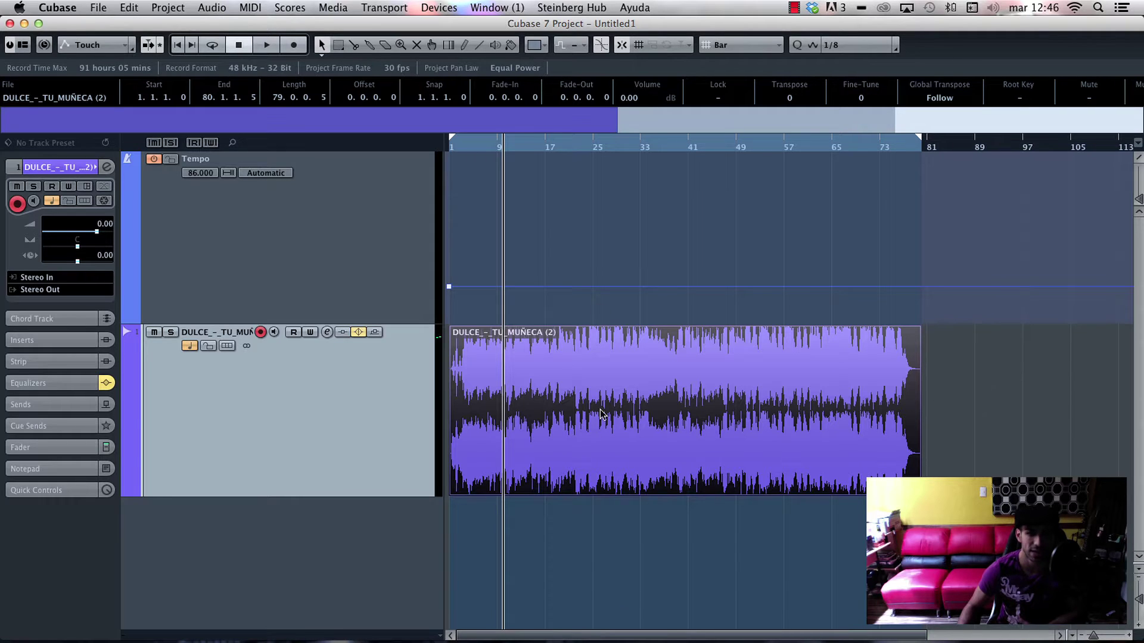
Step: Switch to VirtualDJ Pro Full and restart it so that both decks are empty
{"action": "mouse_move", "coordinate": [679, 641]}
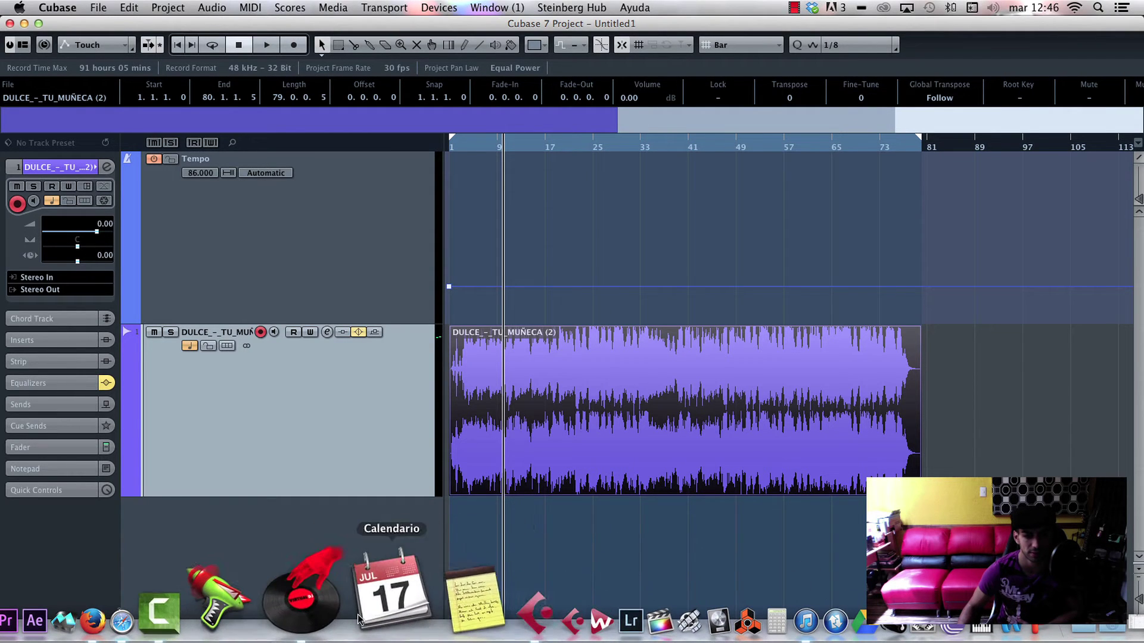
{"action": "left_click", "coordinate": [344, 614]}
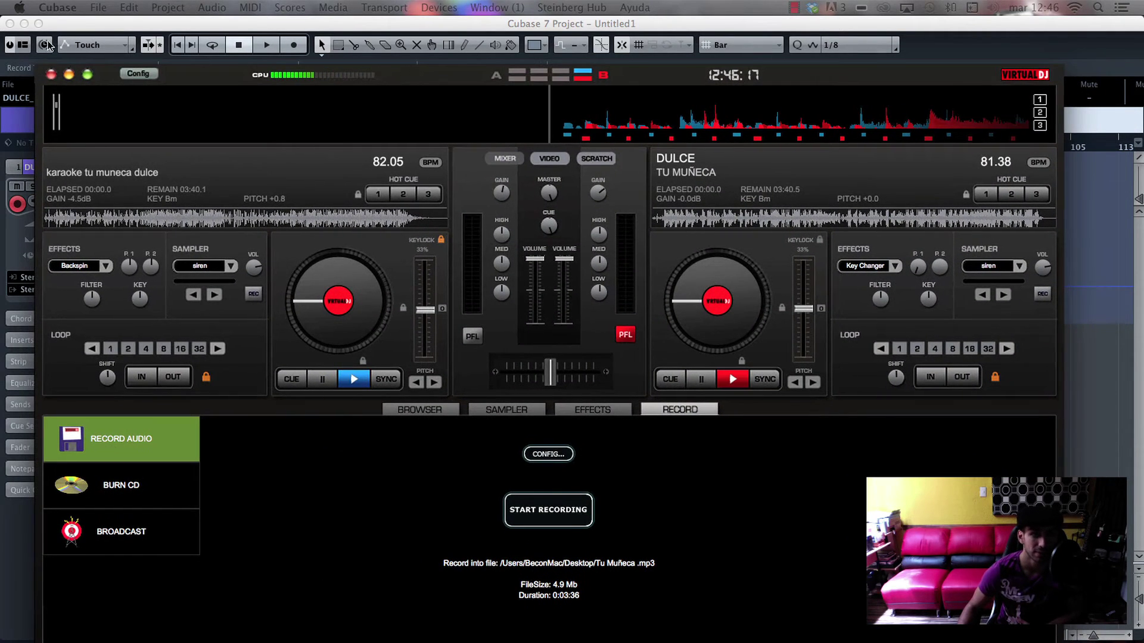
{"action": "mouse_move", "coordinate": [1, 1]}
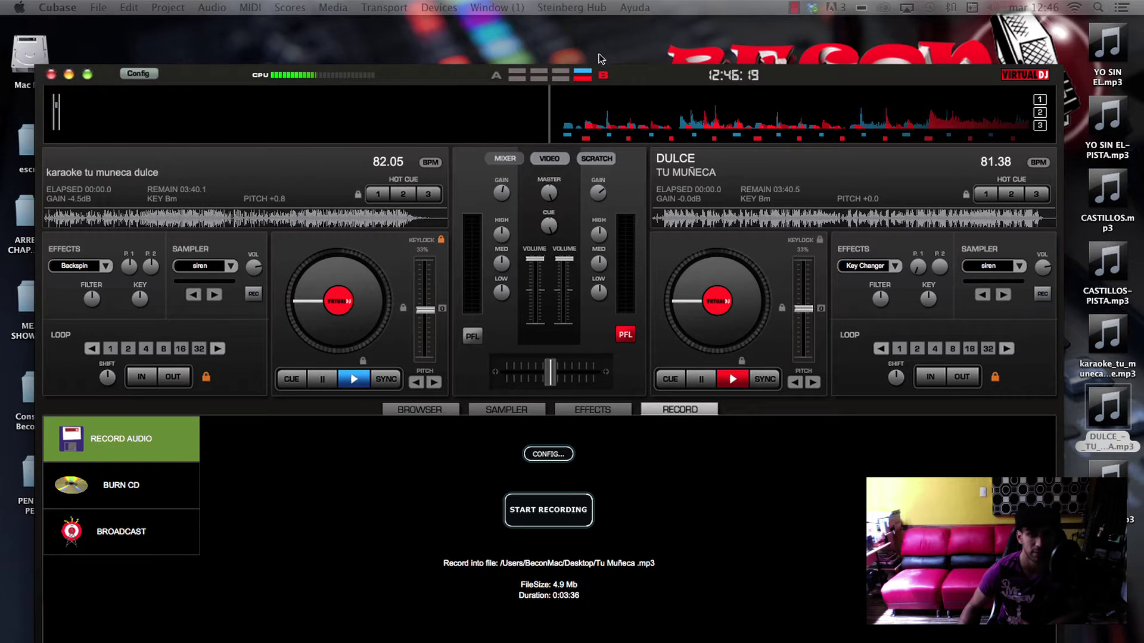
{"action": "left_click_drag", "start_coordinate": [629, 75], "coordinate": [622, 42]}
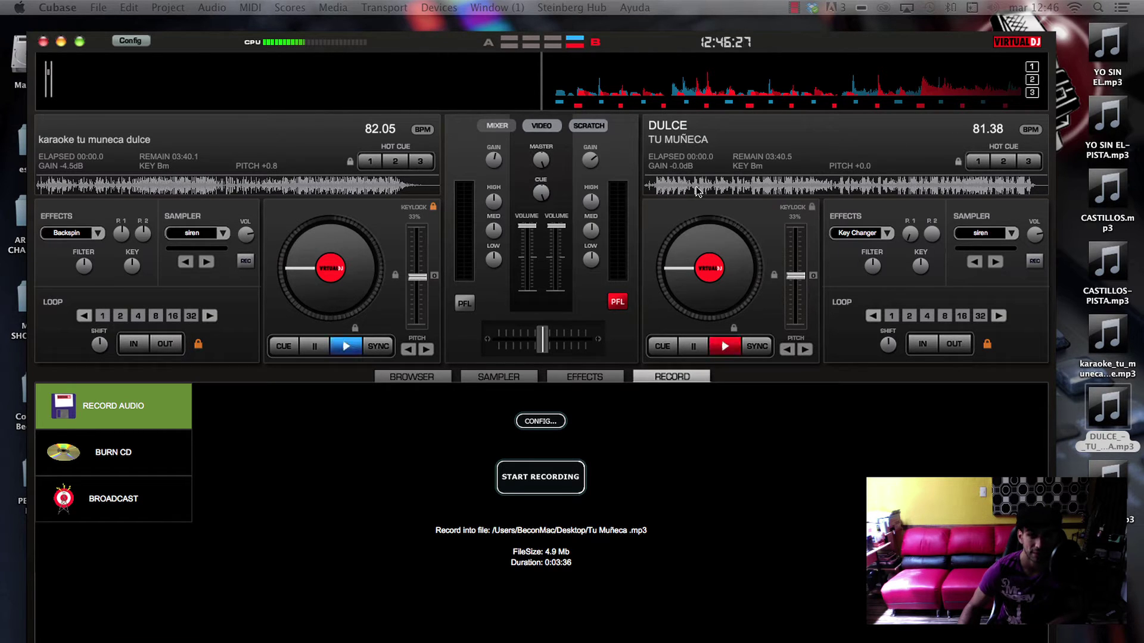
{"action": "left_click", "coordinate": [44, 41]}
{"action": "mouse_move", "coordinate": [444, 641]}
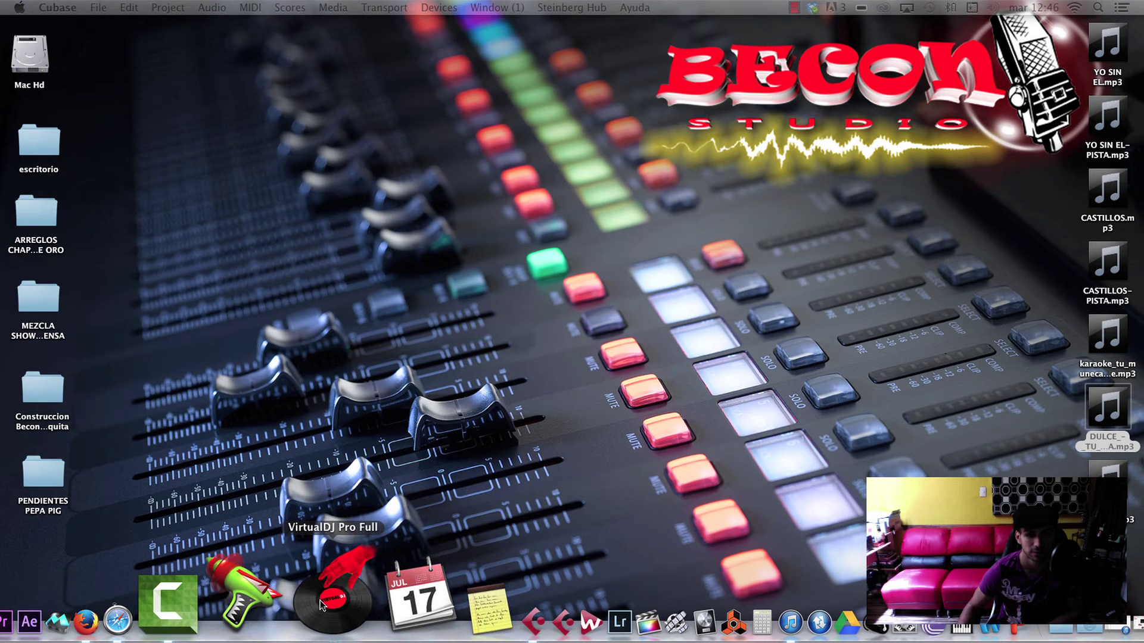
{"action": "left_click", "coordinate": [324, 601]}
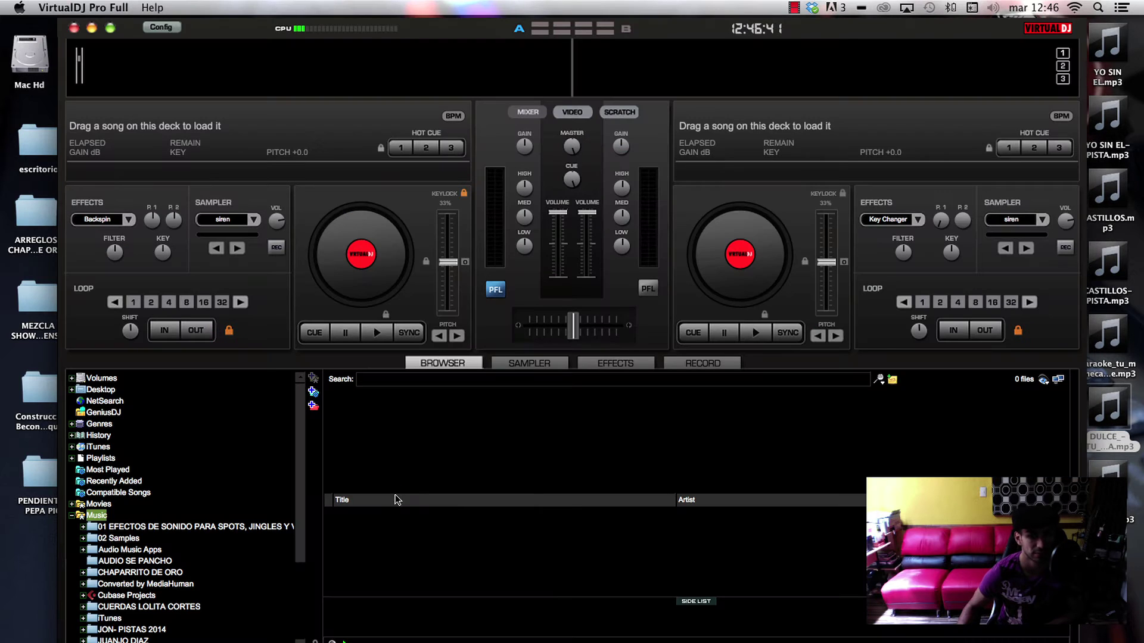
Step: Load the DULCE_-_TU_MUÑECA MP3 from the desktop onto VirtualDJ's second deck to check its BPM
{"action": "left_click_drag", "start_coordinate": [877, 27], "coordinate": [786, 30]}
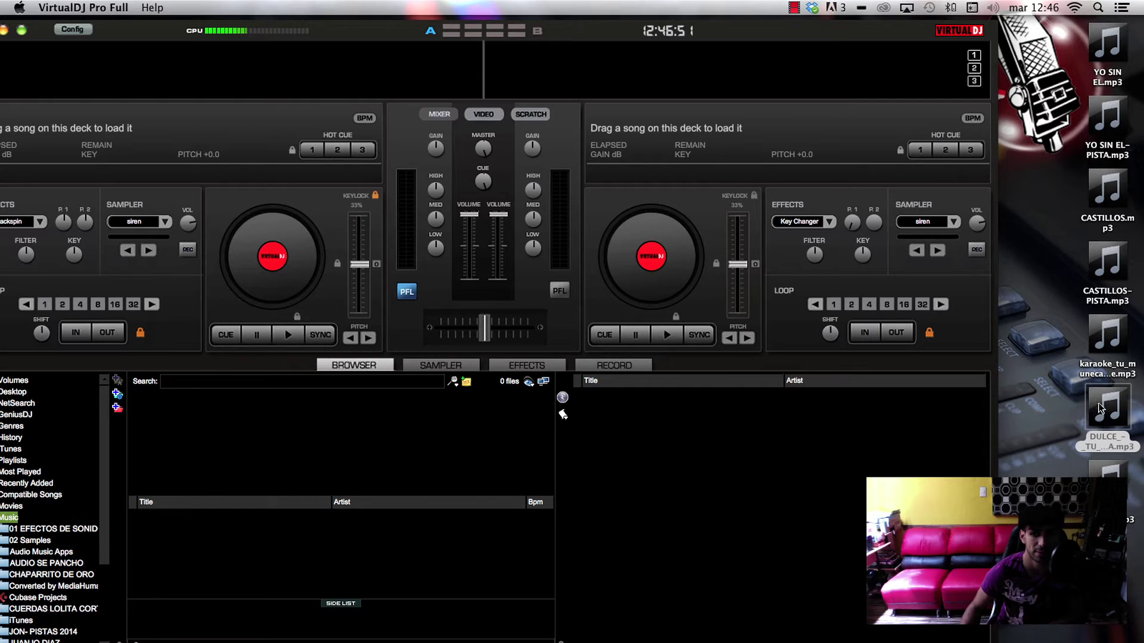
{"action": "left_click_drag", "start_coordinate": [1099, 407], "coordinate": [627, 142]}
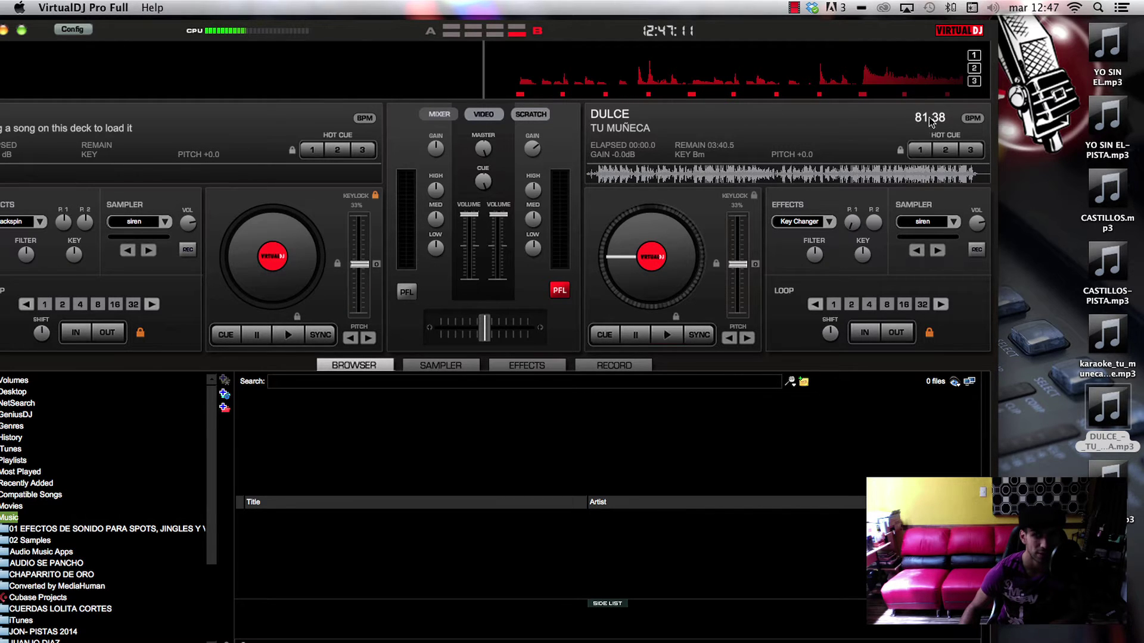
{"action": "left_click", "coordinate": [5, 31]}
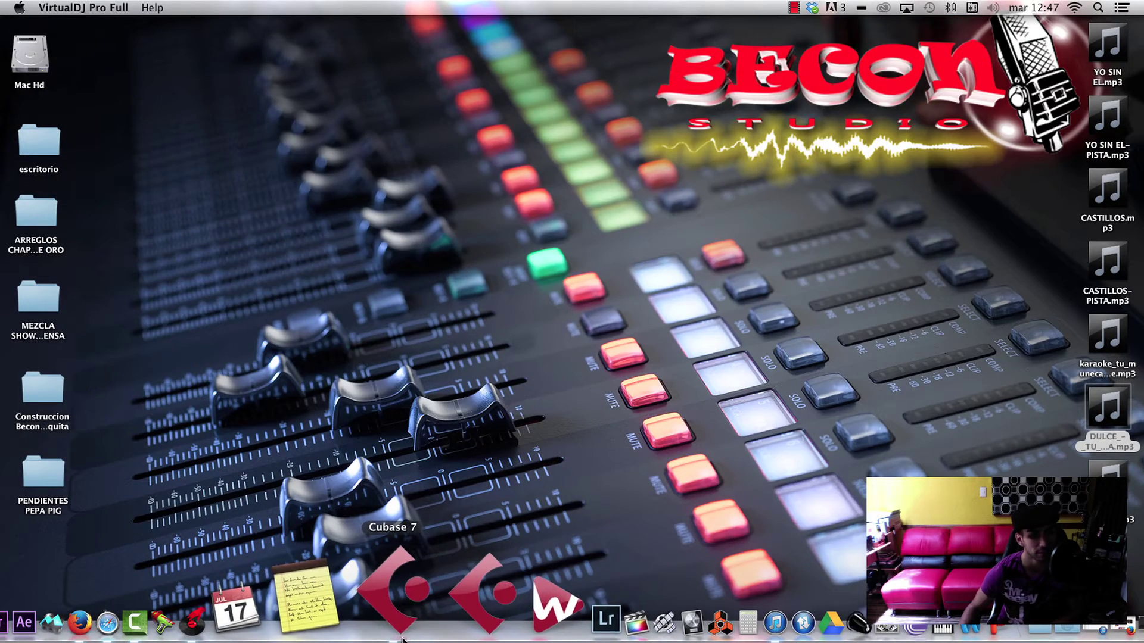
Step: Switch back to Cubase 7 and turn off Musical Mode for the DULCE_-_TU_MUÑECA clip in the Pool
{"action": "left_click", "coordinate": [440, 593]}
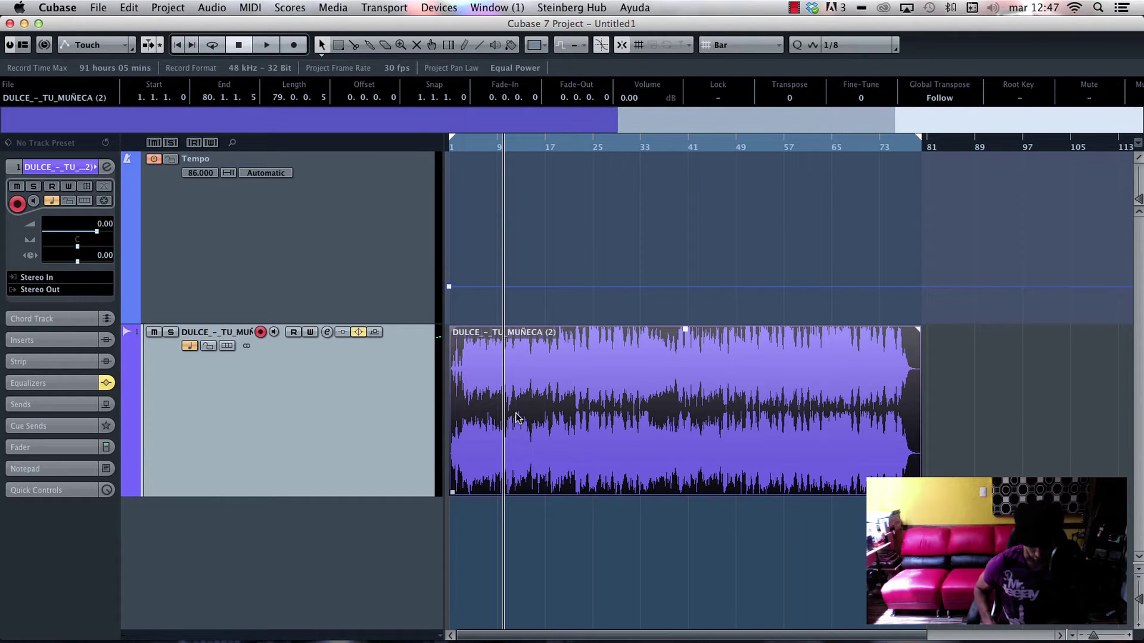
{"action": "key", "text": "super+p"}
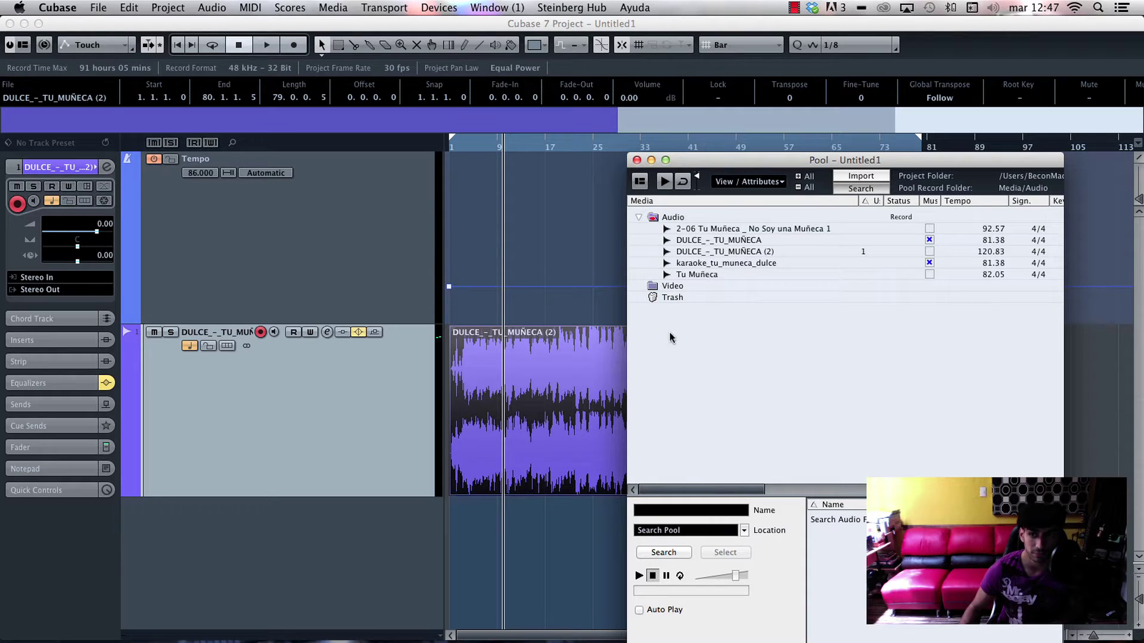
{"action": "left_click", "coordinate": [928, 241]}
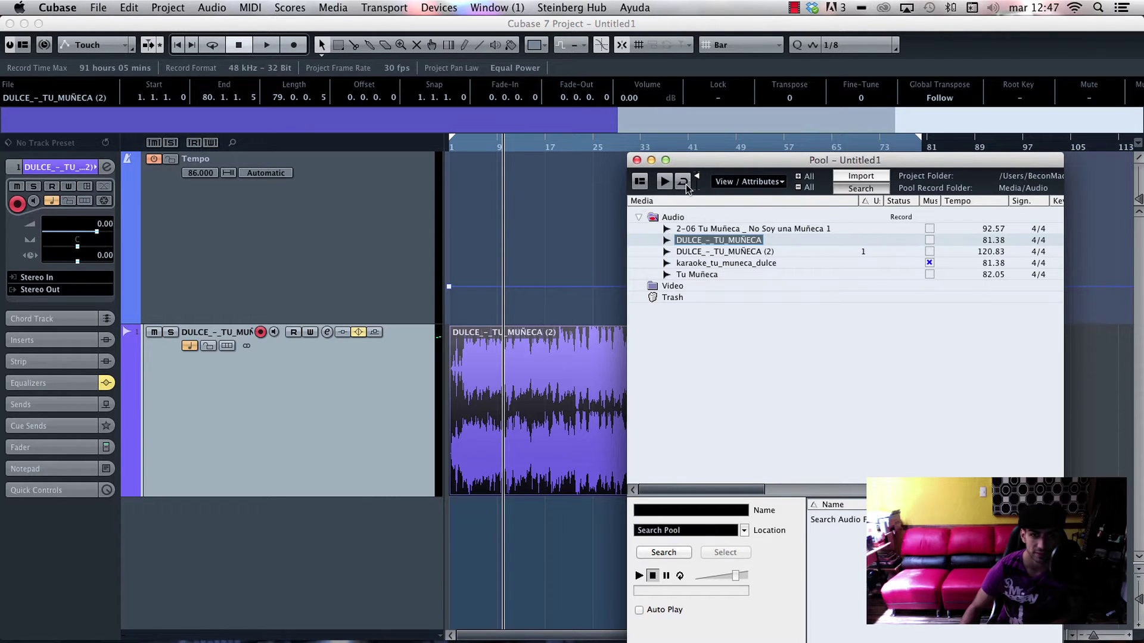
{"action": "left_click_drag", "start_coordinate": [707, 164], "coordinate": [754, 480]}
{"action": "left_click", "coordinate": [582, 411]}
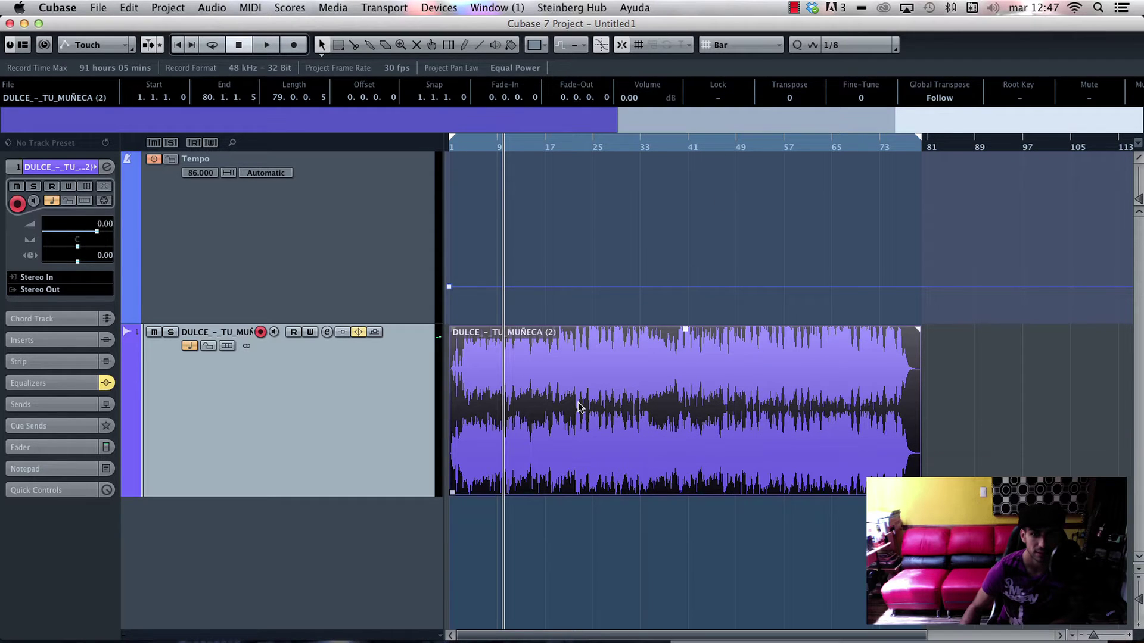
Step: Place the project cursor near bar 3 and magnify the start of the song's waveform
{"action": "left_click", "coordinate": [461, 149]}
{"action": "left_click", "coordinate": [450, 161]}
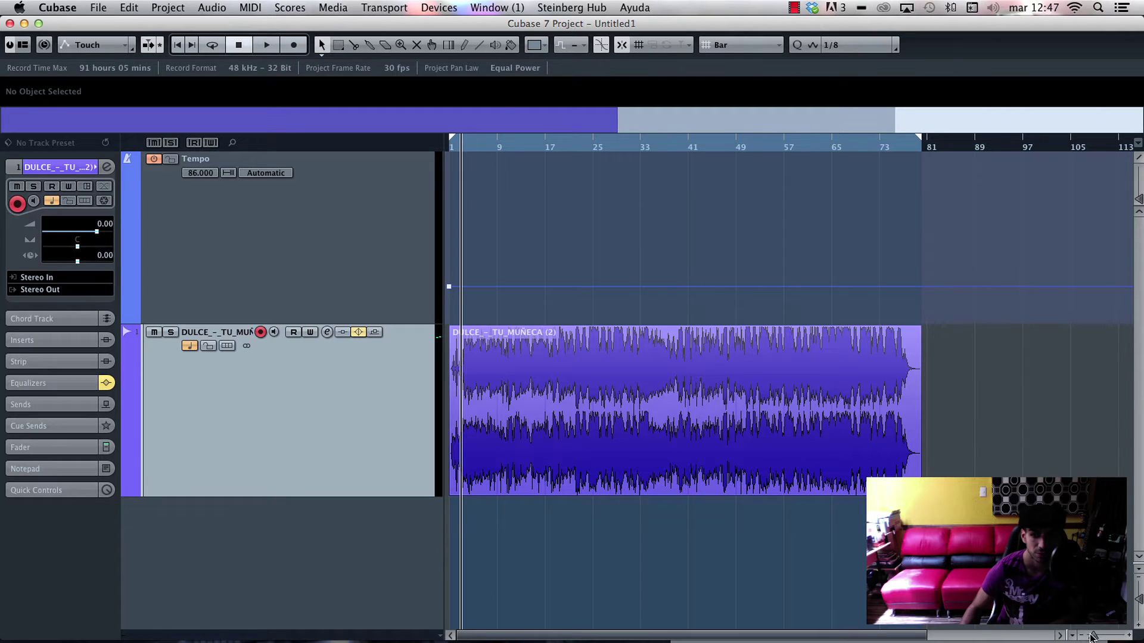
{"action": "left_click_drag", "start_coordinate": [1092, 636], "coordinate": [1096, 635]}
{"action": "left_click", "coordinate": [454, 362]}
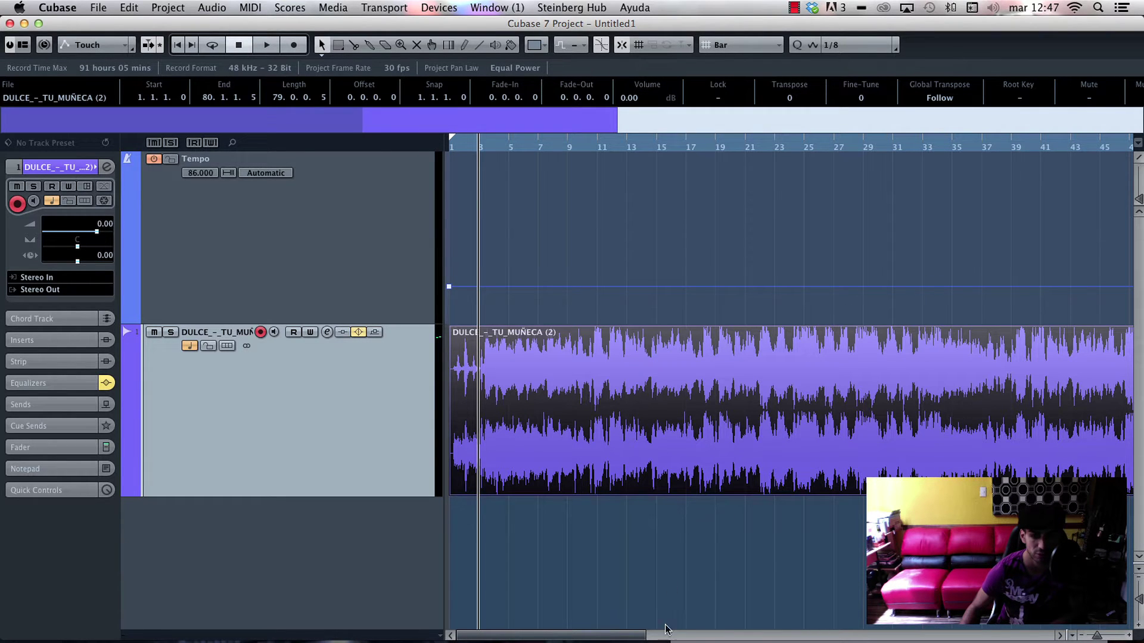
{"action": "mouse_move", "coordinate": [666, 641]}
{"action": "left_click", "coordinate": [751, 533]}
Step: Reopen the Pool and widen its window to show the clips' tempo, algorithm and info columns
{"action": "key", "text": "super+p"}
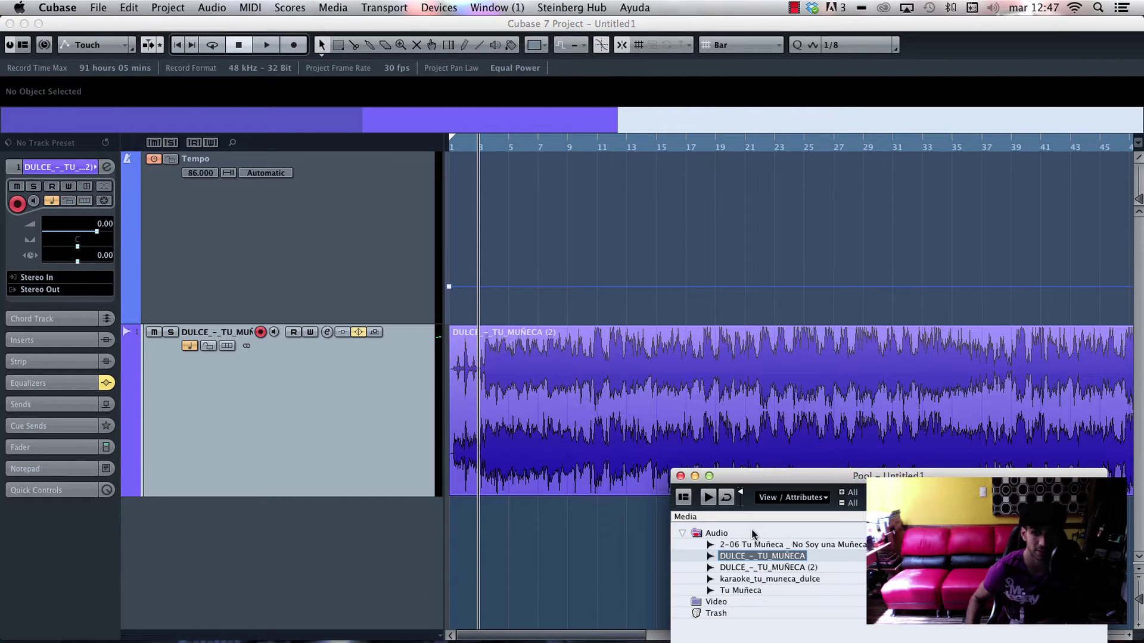
{"action": "left_click_drag", "start_coordinate": [960, 474], "coordinate": [560, 142]}
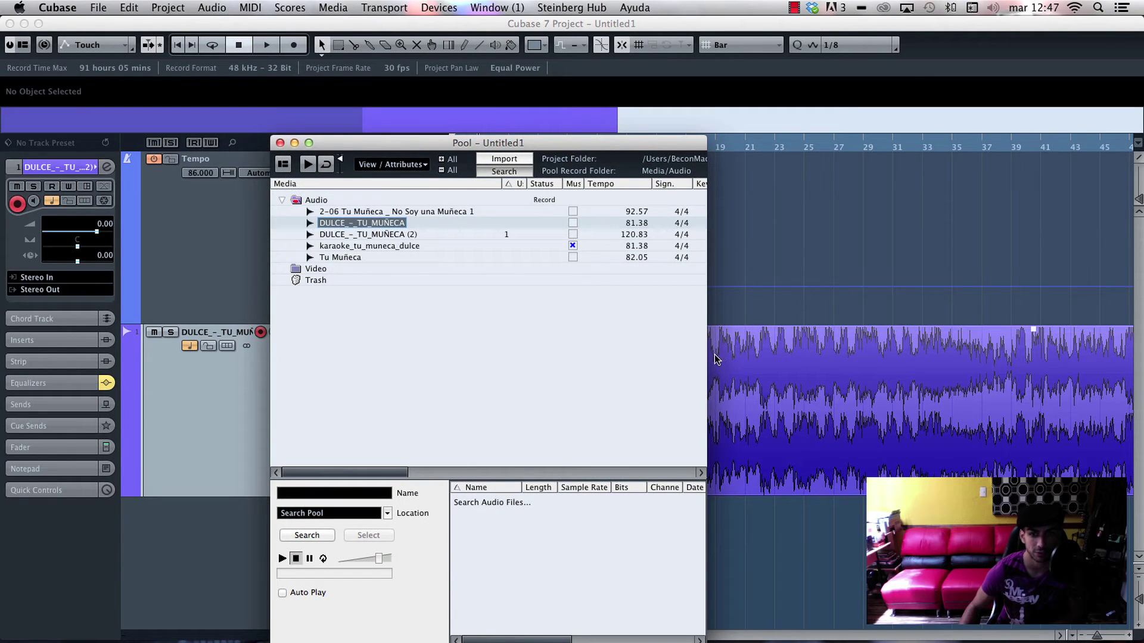
{"action": "left_click_drag", "start_coordinate": [707, 358], "coordinate": [1093, 341]}
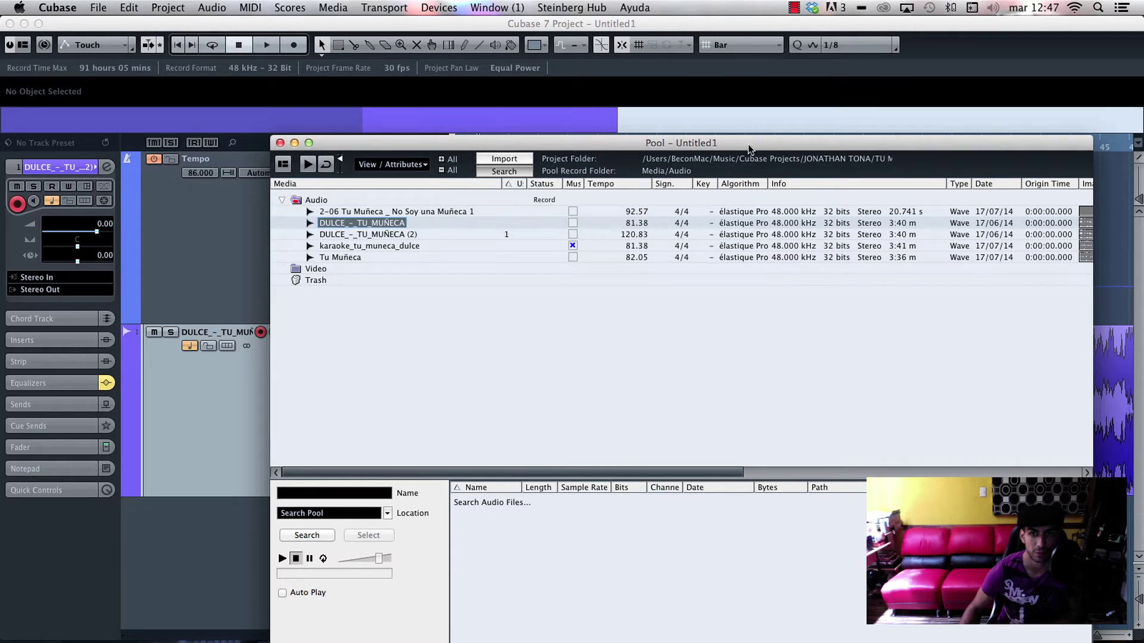
{"action": "left_click_drag", "start_coordinate": [748, 144], "coordinate": [663, 124]}
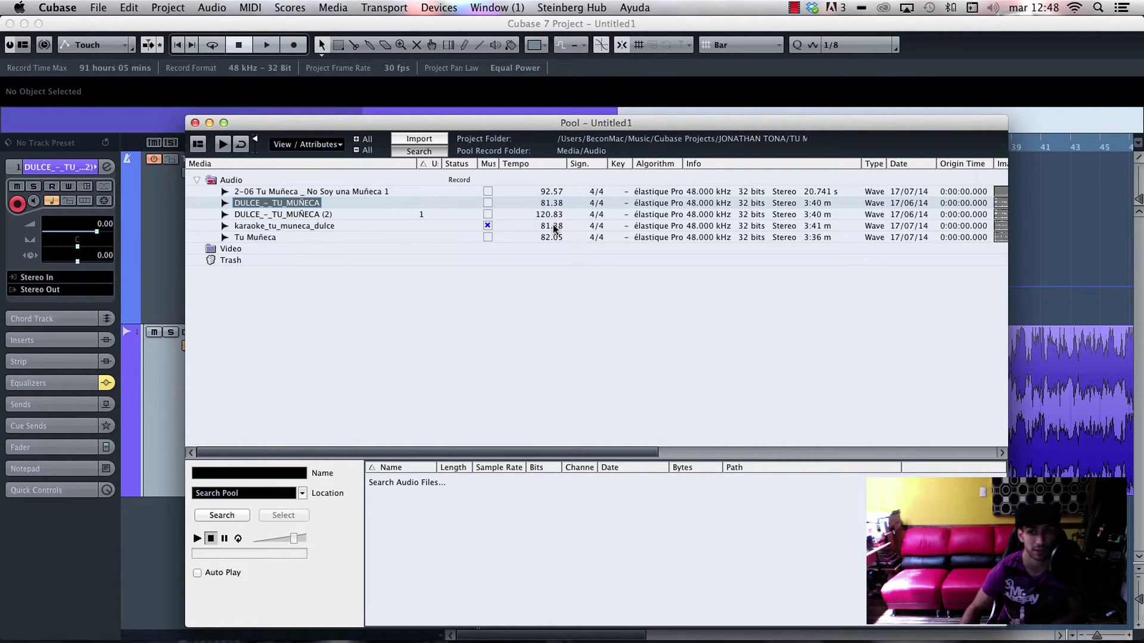
{"action": "left_click_drag", "start_coordinate": [354, 125], "coordinate": [389, 96]}
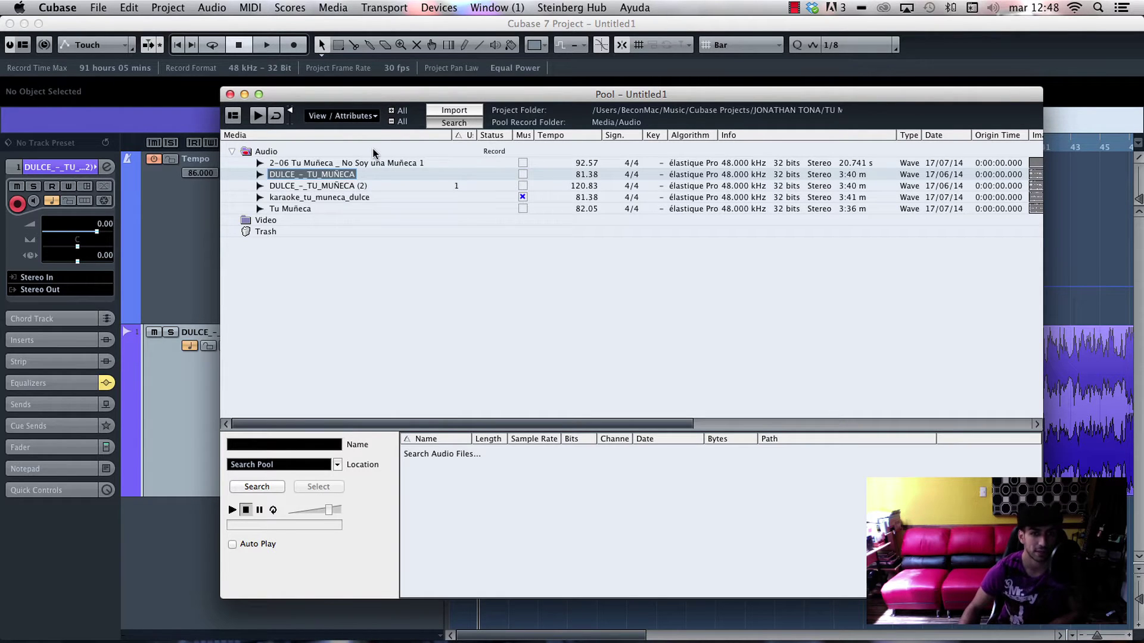
Step: Remove the unused media from the Pool by moving it to the trash
{"action": "right_click", "coordinate": [331, 174]}
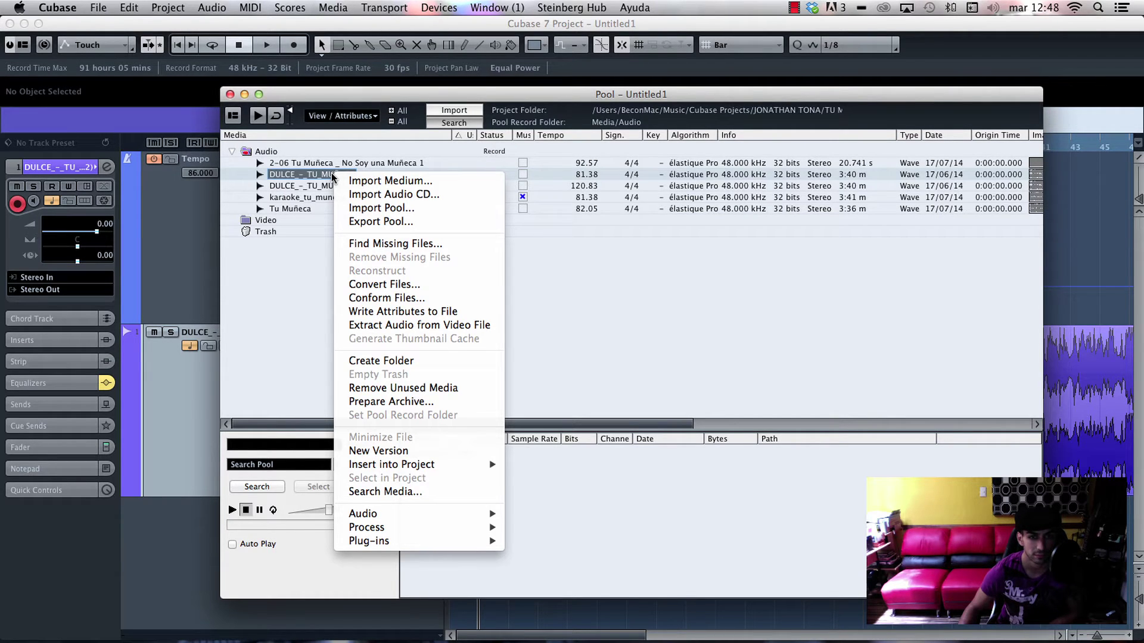
{"action": "left_click", "coordinate": [396, 388]}
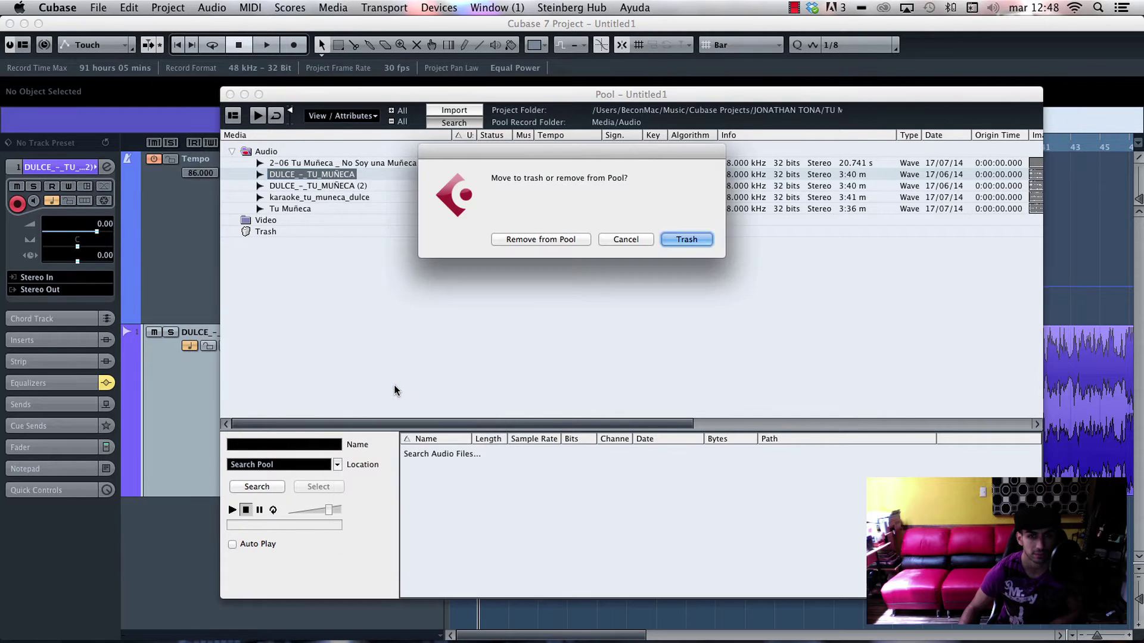
{"action": "left_click", "coordinate": [691, 239]}
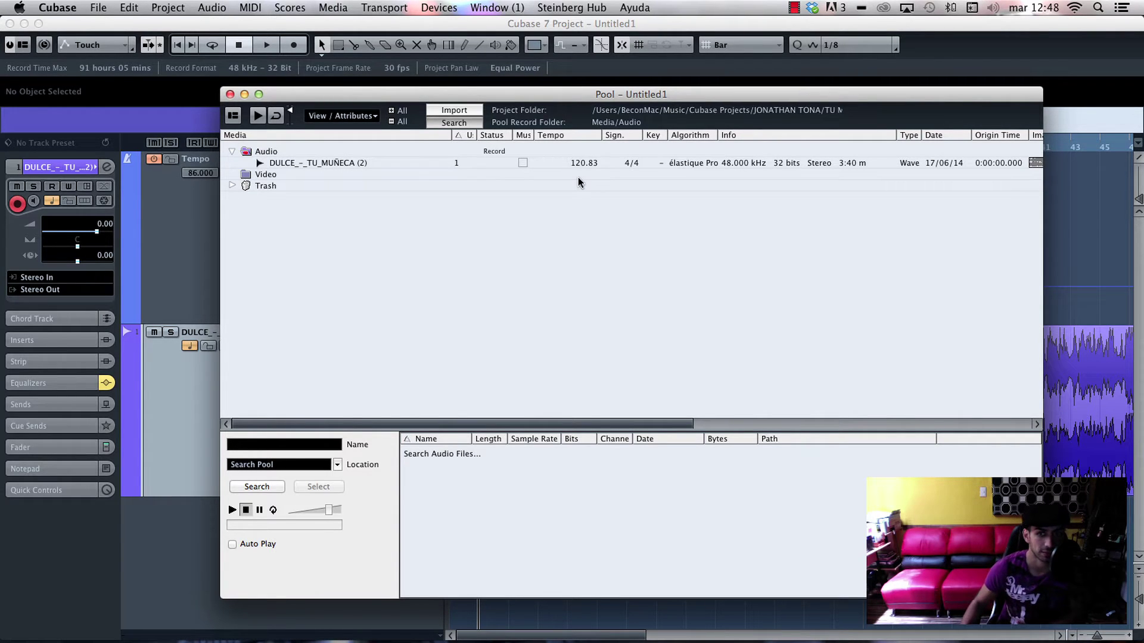
Step: Switch to VirtualDJ to check the loaded song's BPM, and return to the Cubase project
{"action": "mouse_move", "coordinate": [652, 640]}
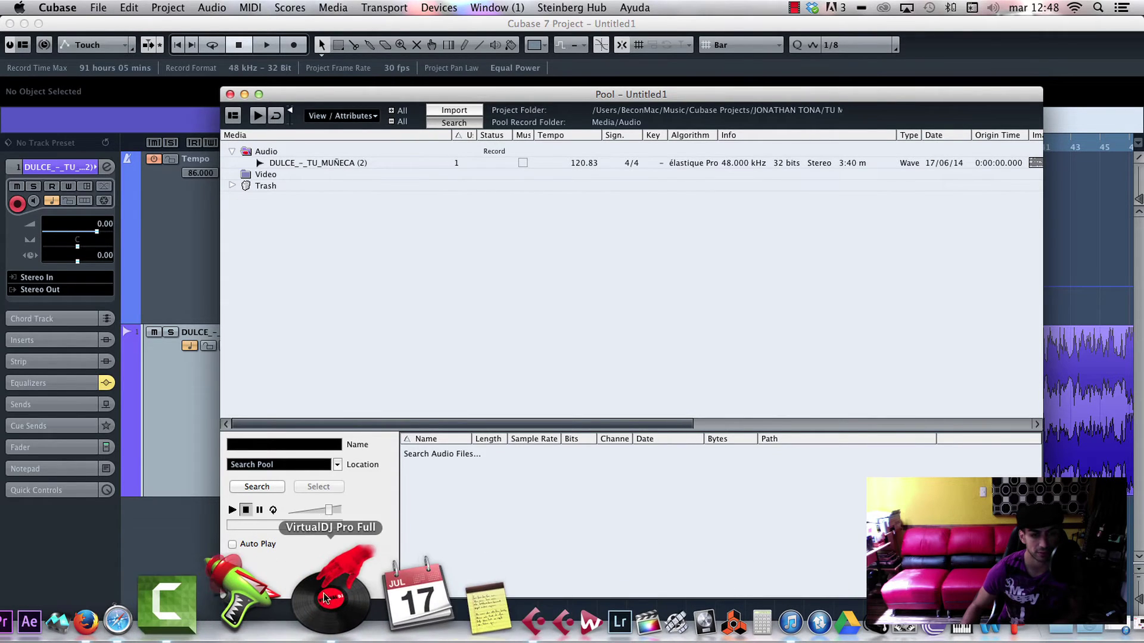
{"action": "left_click", "coordinate": [321, 591]}
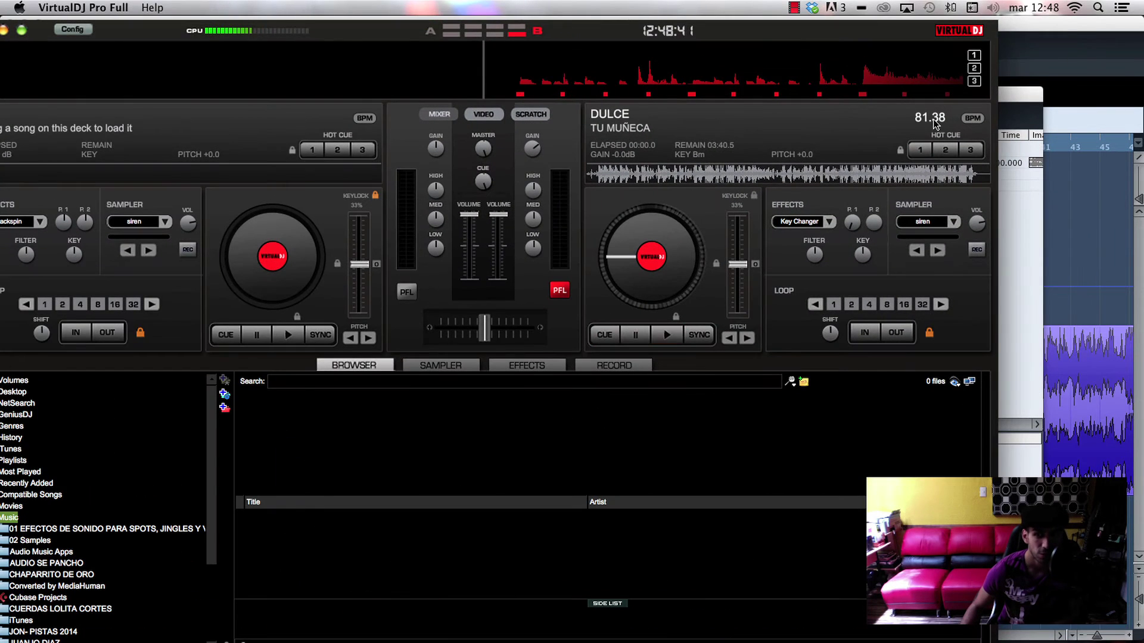
{"action": "left_click", "coordinate": [1065, 195]}
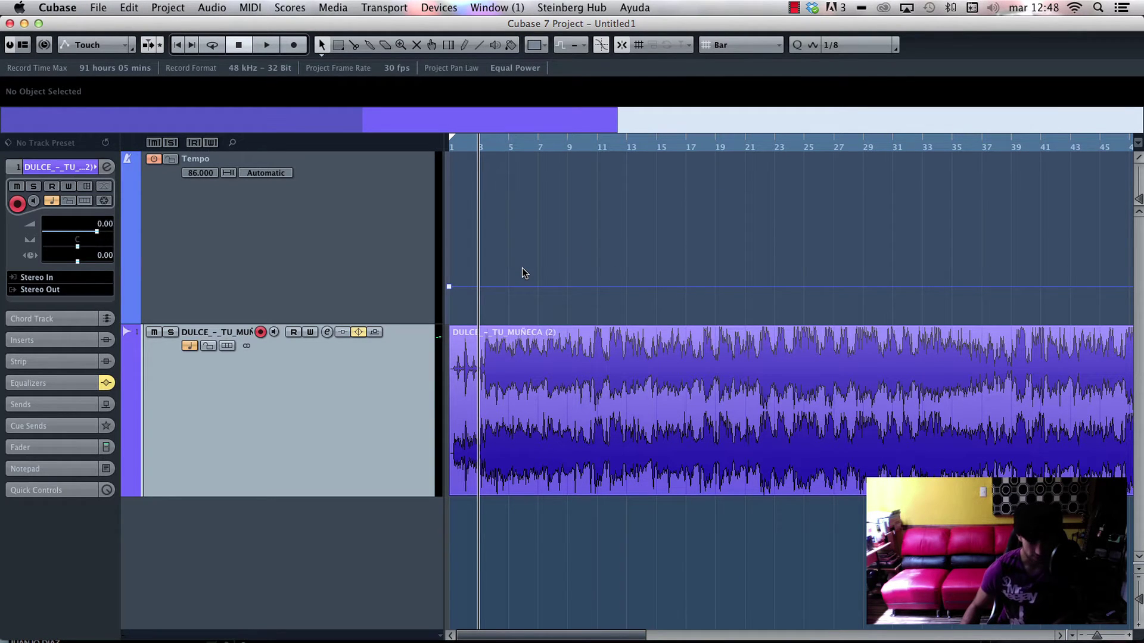
Step: Lower the DULCE_-_TU_MUÑECA (2) clip's volume to -5.28 dB and play the song from the project start
{"action": "key", "text": "Home"}
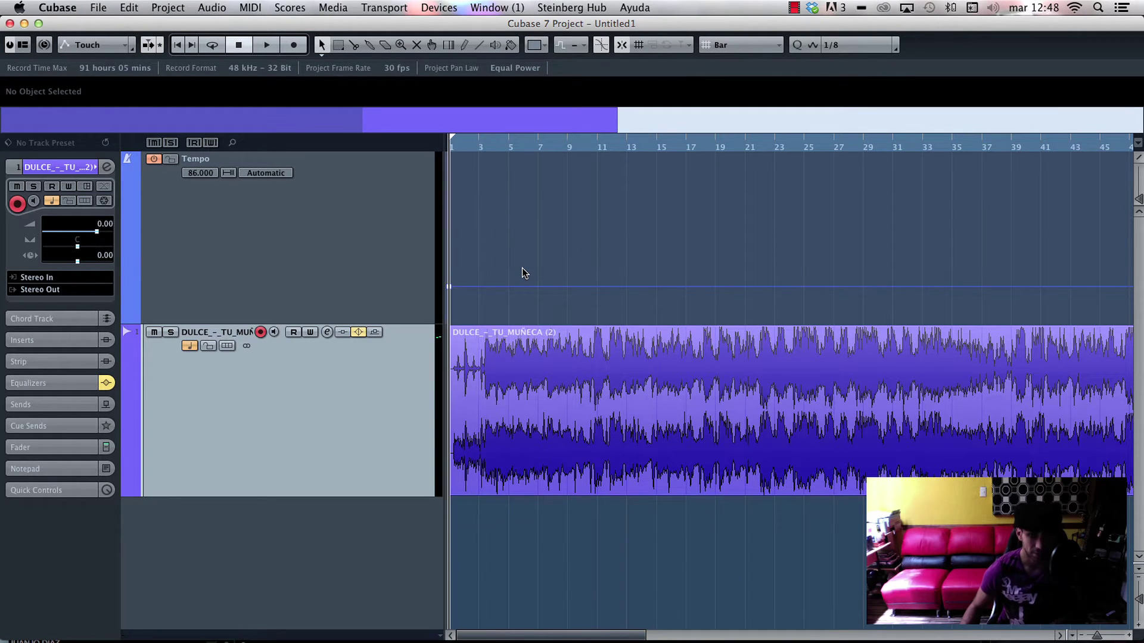
{"action": "left_click", "coordinate": [518, 374]}
{"action": "left_click_drag", "start_coordinate": [1034, 330], "coordinate": [1033, 405]}
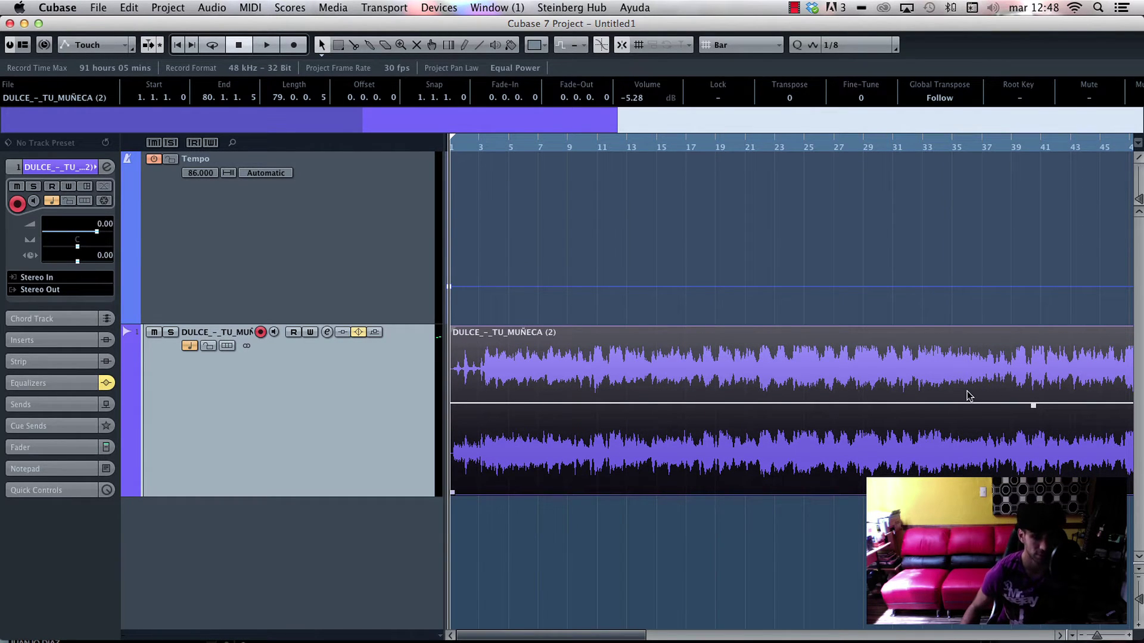
{"action": "key", "text": "space"}
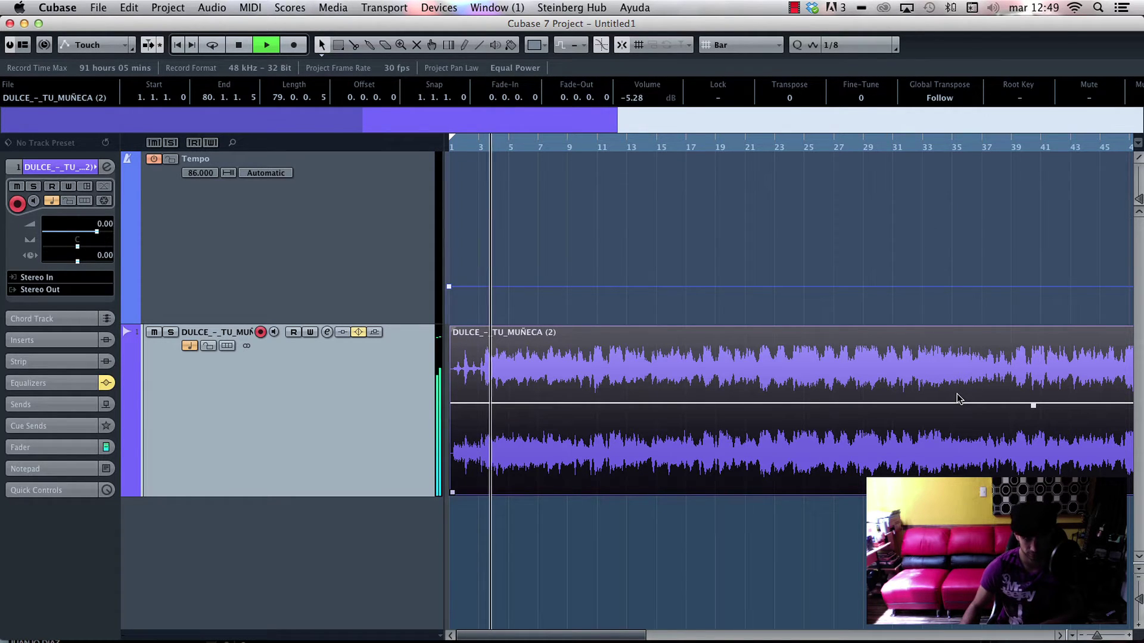
{"action": "key", "text": "space"}
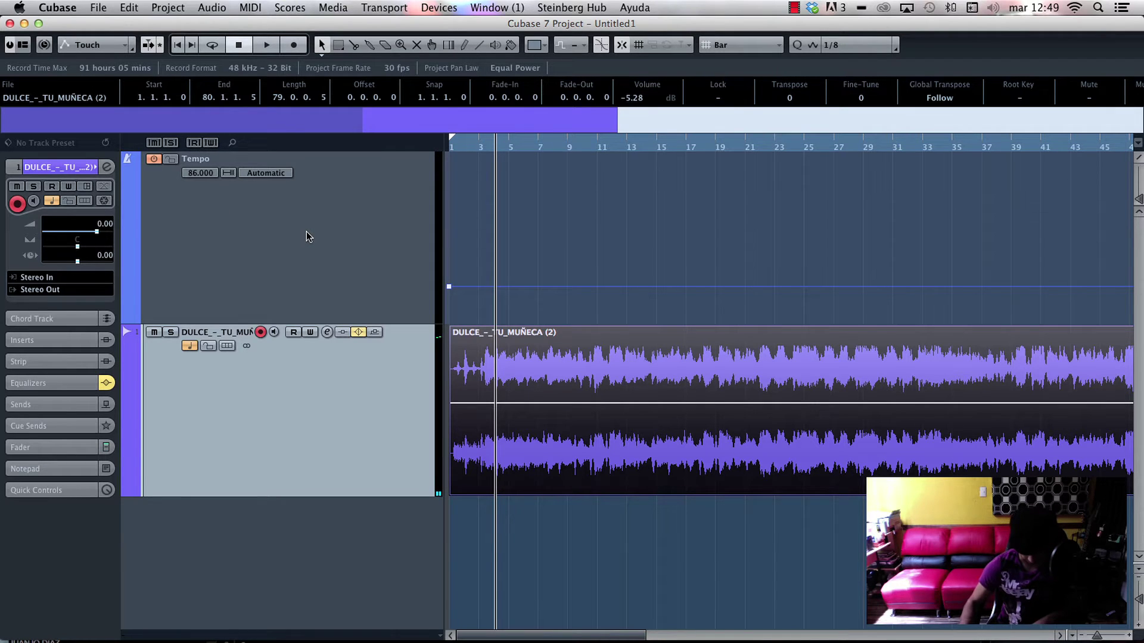
Step: Open the Pool and compare the clip's tempo with the BPM in VirtualDJ, returning to Cubase
{"action": "key", "text": "super+p"}
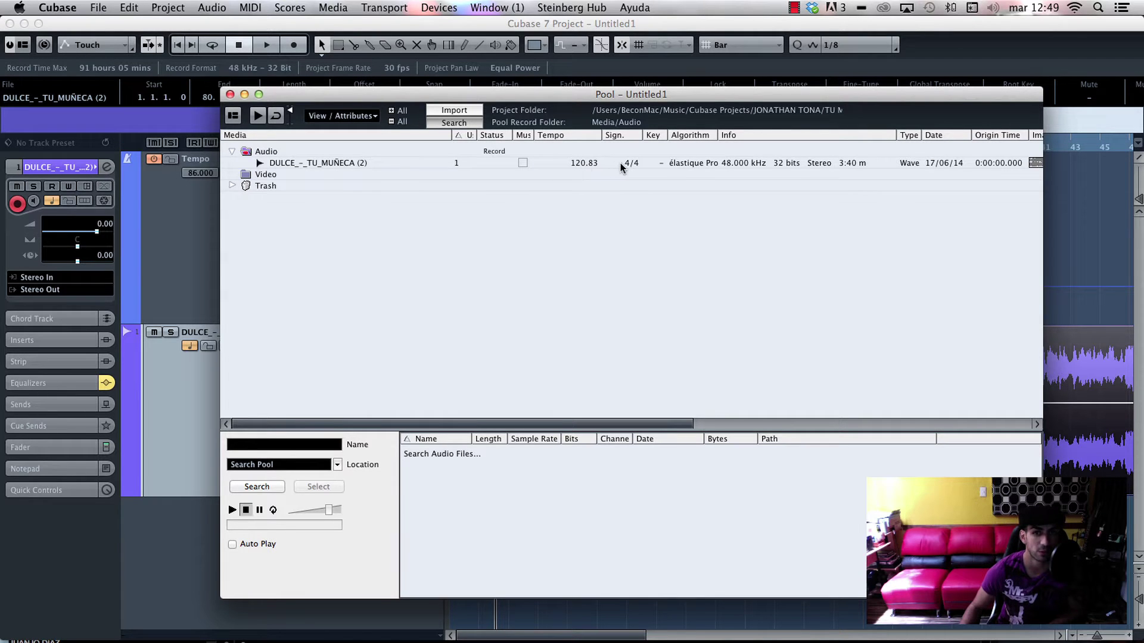
{"action": "mouse_move", "coordinate": [774, 641]}
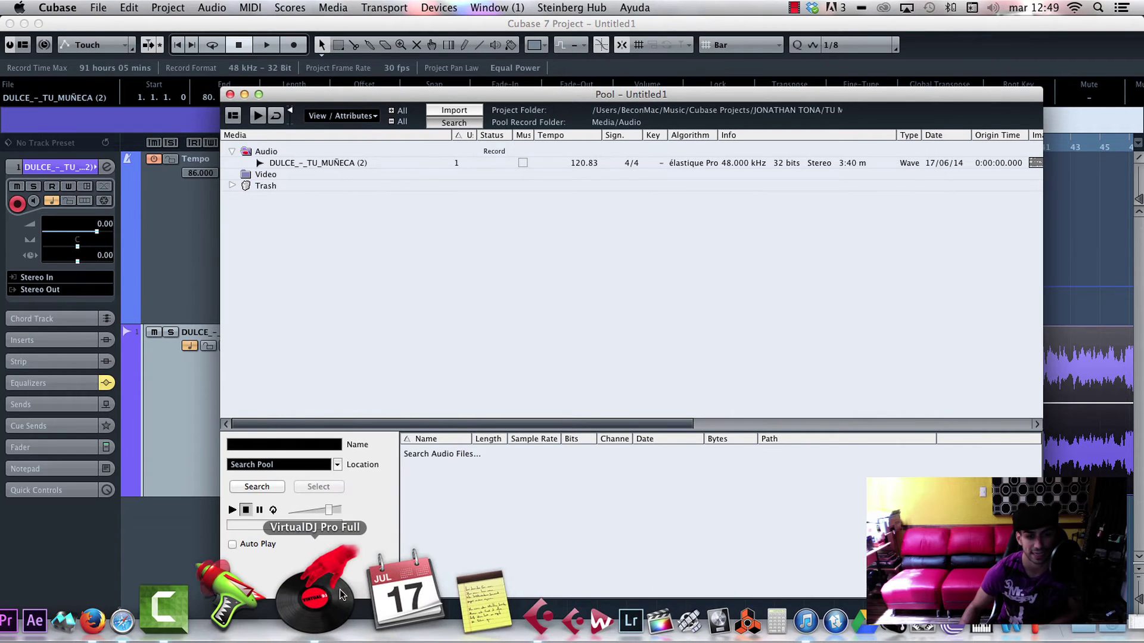
{"action": "left_click", "coordinate": [320, 623]}
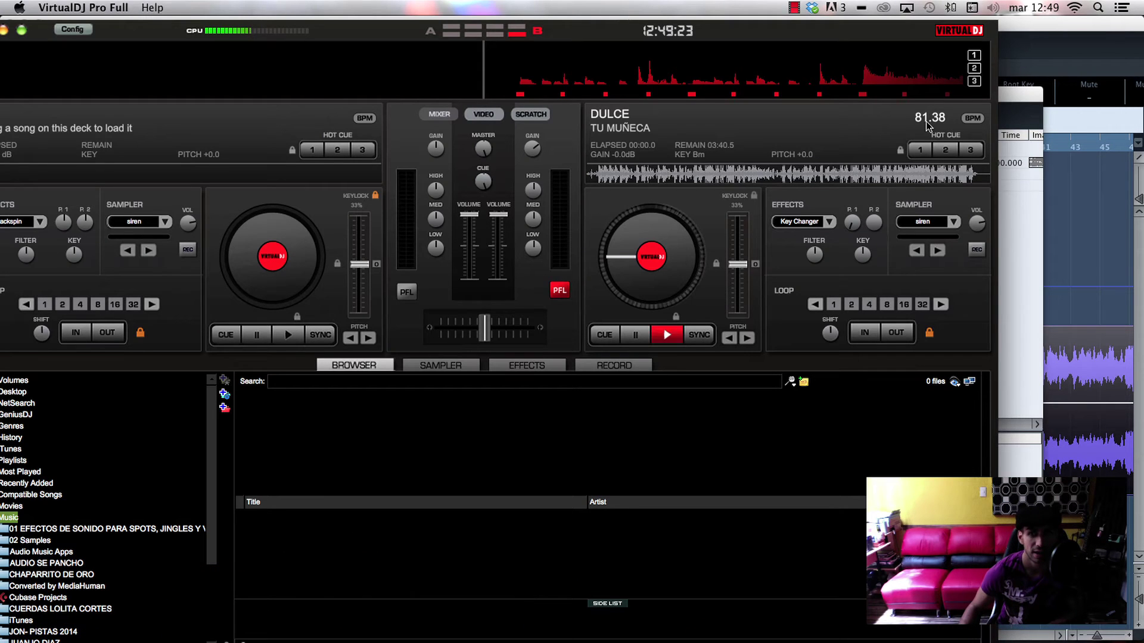
{"action": "left_click", "coordinate": [1129, 576]}
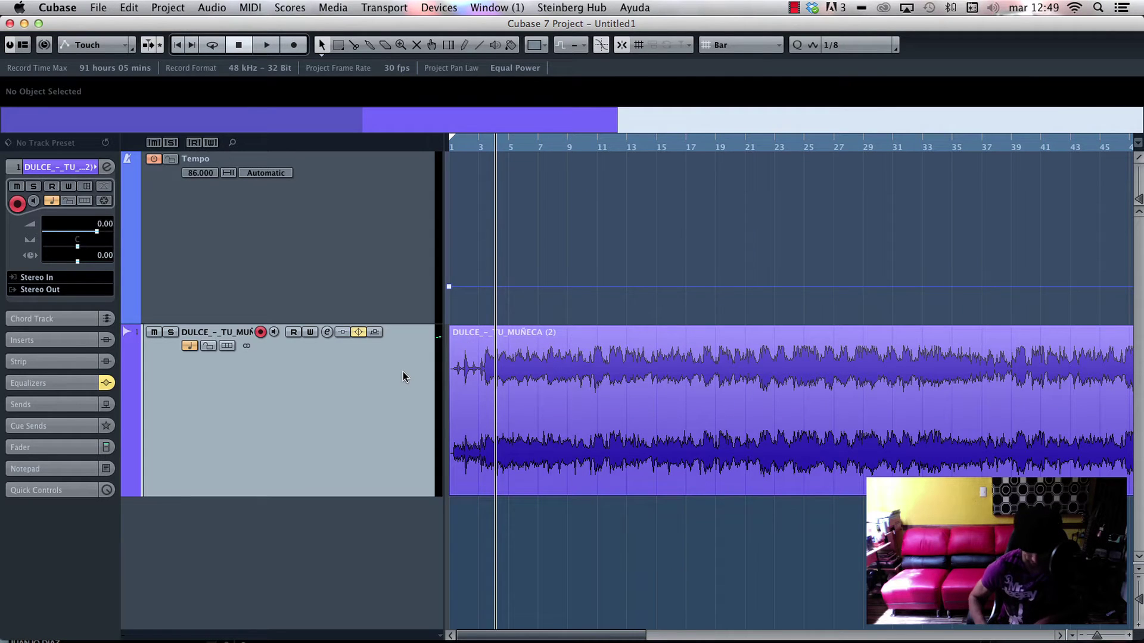
Step: Set the tempo of the DULCE_-_TU_MUÑECA (2) clip in the Pool to 81.38
{"action": "key", "text": "super+p"}
{"action": "double_click", "coordinate": [584, 162]}
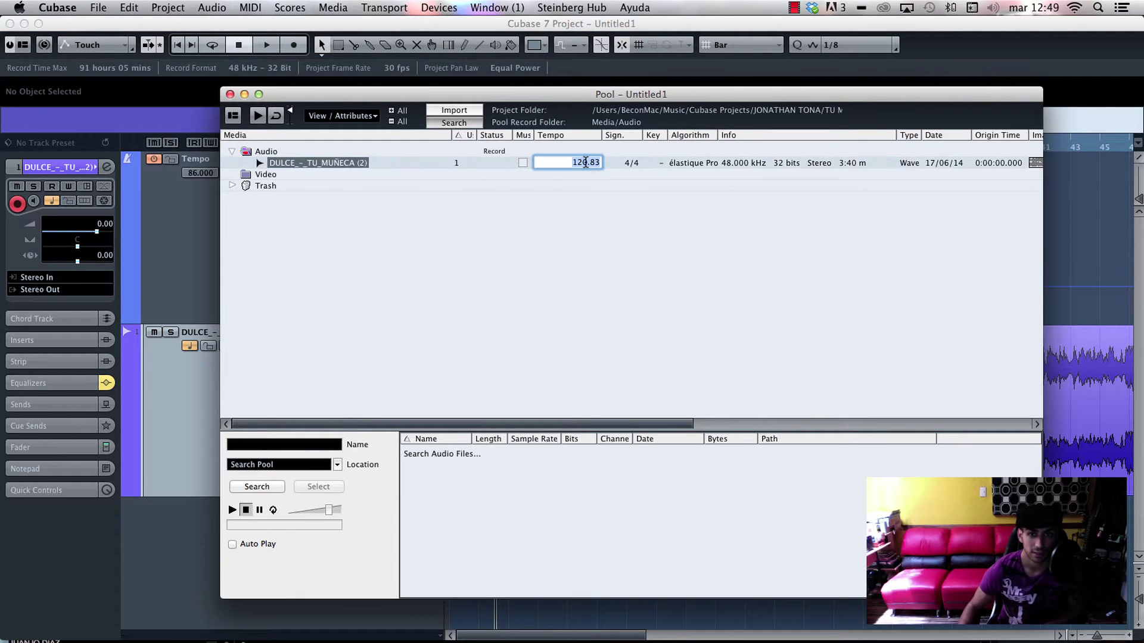
{"action": "type", "text": "8"}
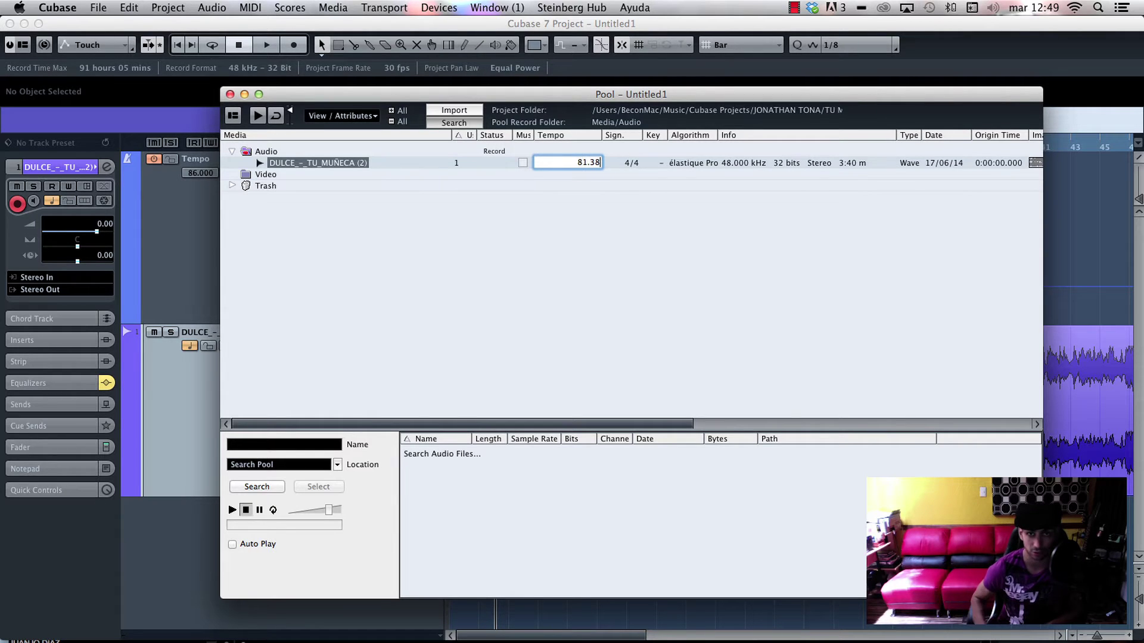
{"action": "left_click", "coordinate": [730, 327]}
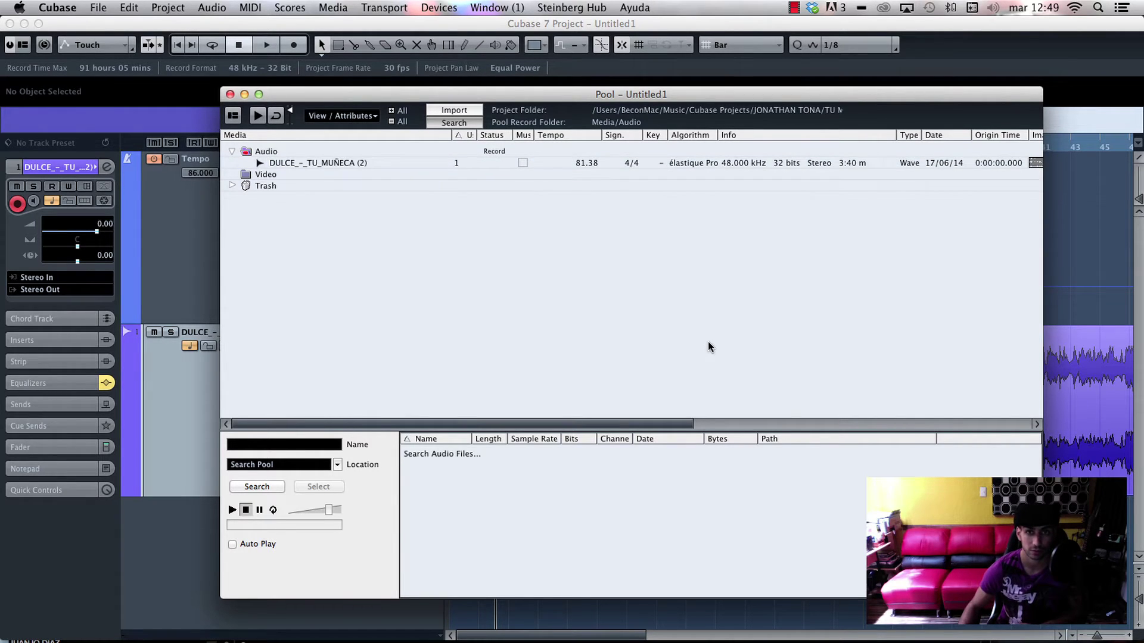
Step: Select the Tempo track and view the project tempo in the Tempo Track Editor, closing the editor again
{"action": "left_click", "coordinate": [195, 210]}
{"action": "right_click", "coordinate": [240, 213]}
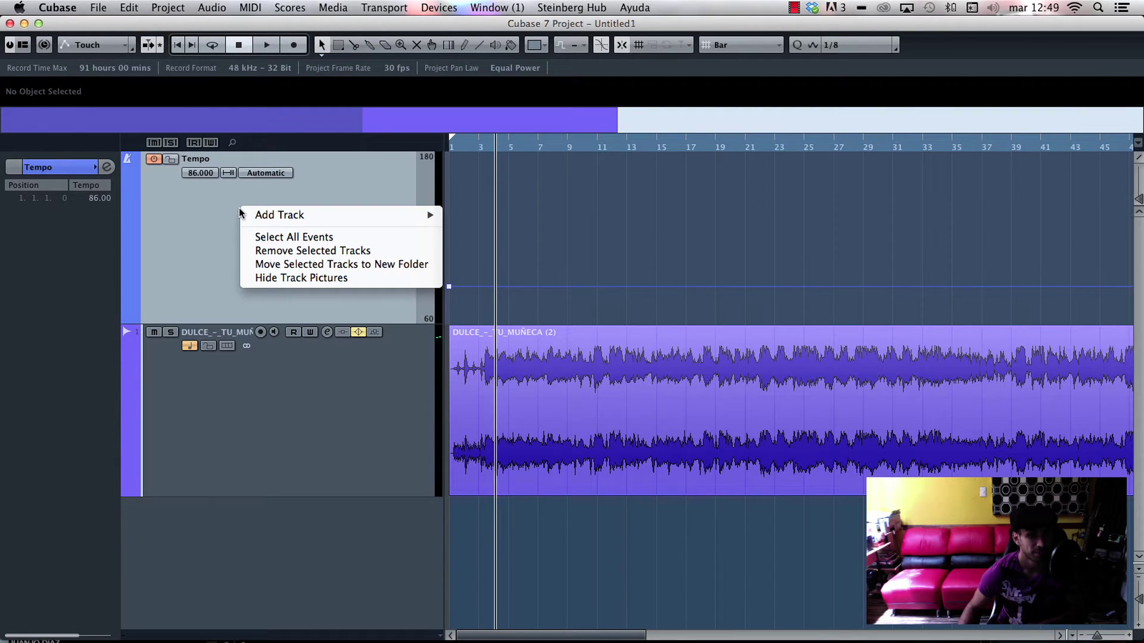
{"action": "left_click", "coordinate": [200, 207]}
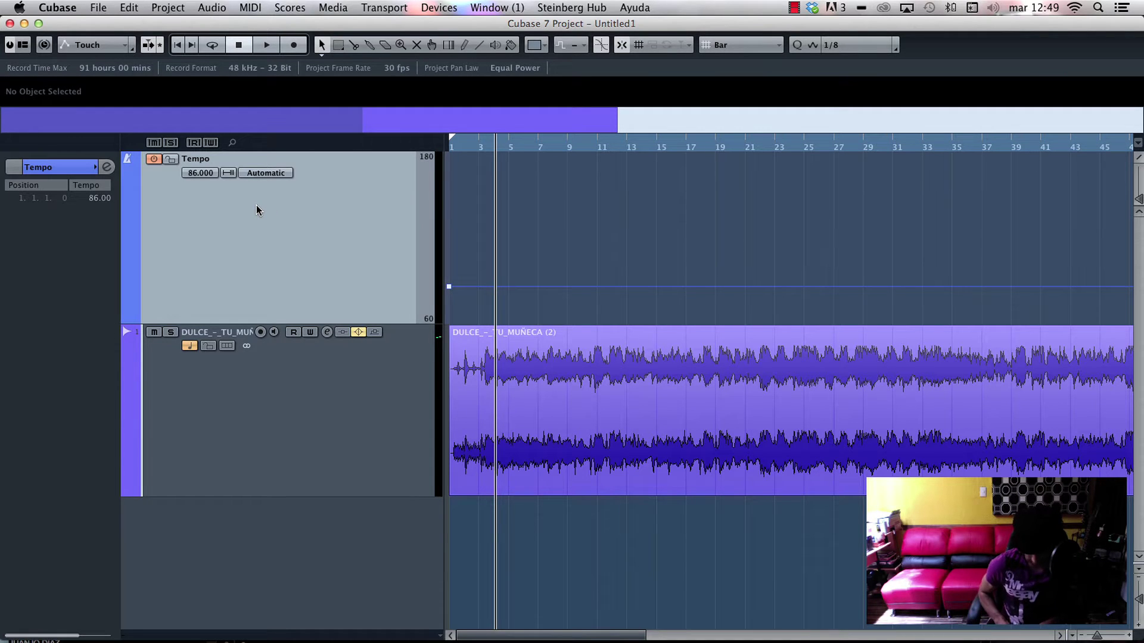
{"action": "key", "text": "super+t"}
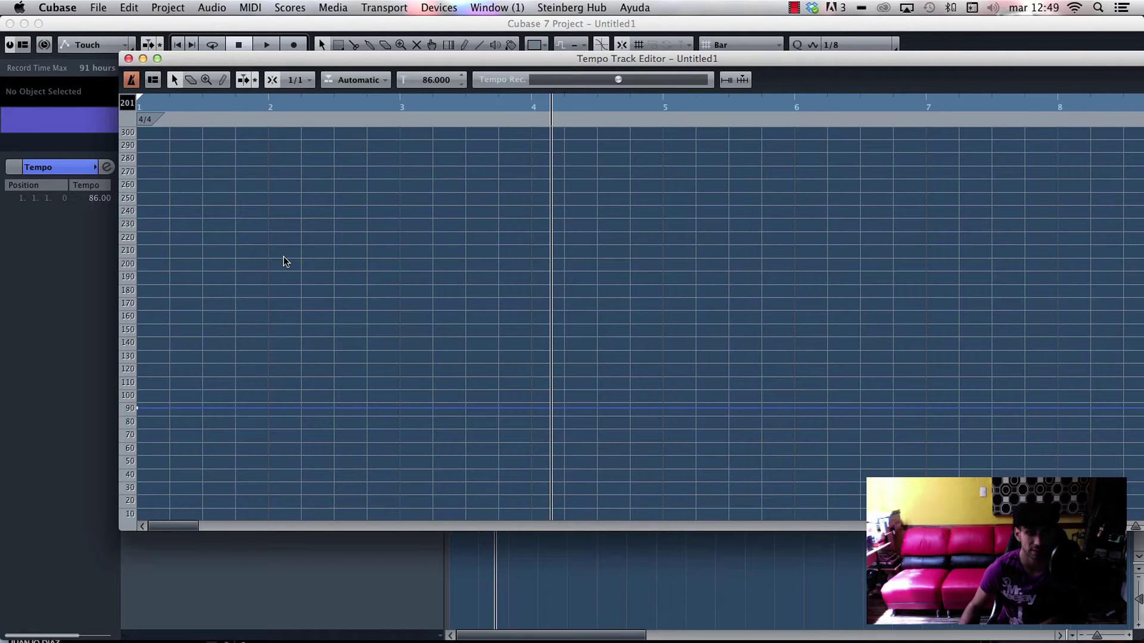
{"action": "left_click", "coordinate": [129, 58]}
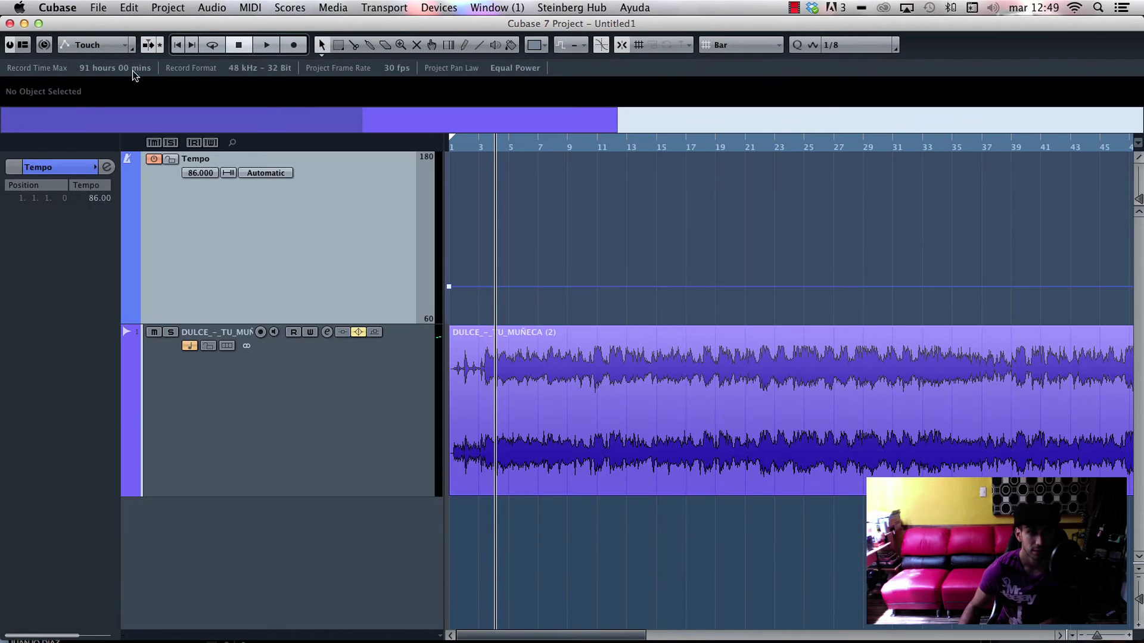
Step: Set the Tempo track's tempo value at the project start to 120 BPM
{"action": "double_click", "coordinate": [95, 198]}
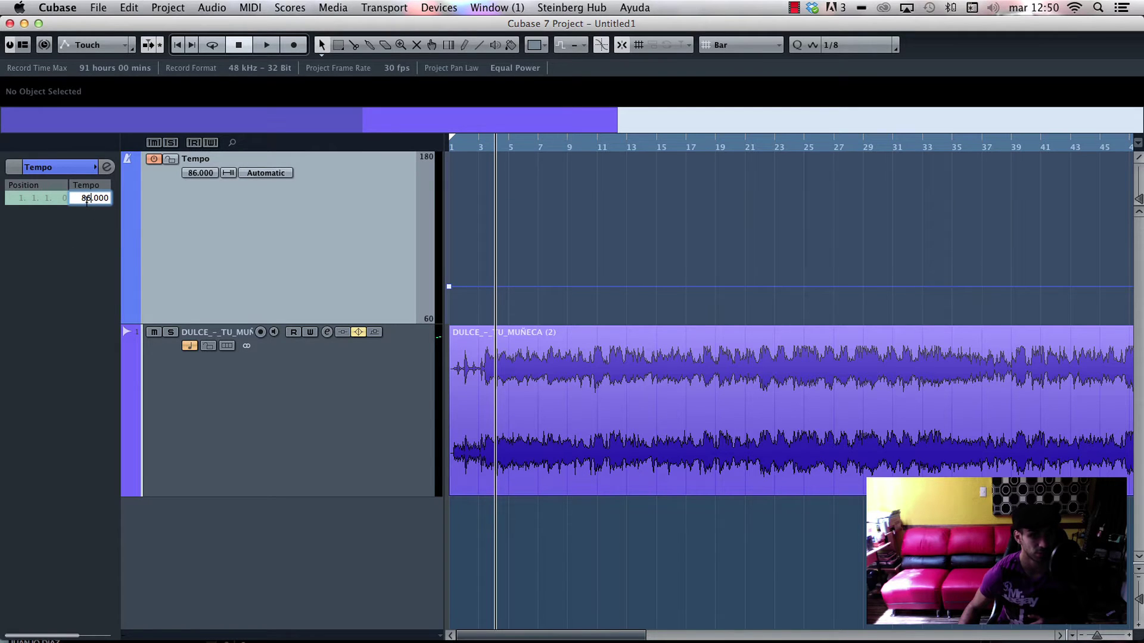
{"action": "key", "text": "BackSpace"}
{"action": "key", "text": "BackSpace"}
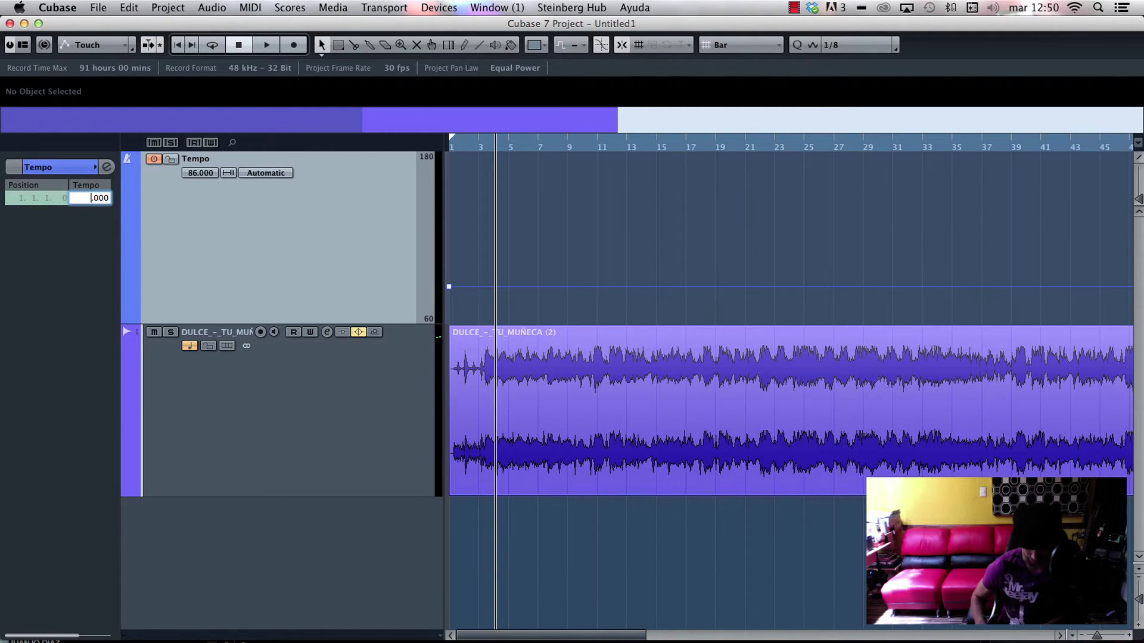
{"action": "key", "text": "Return"}
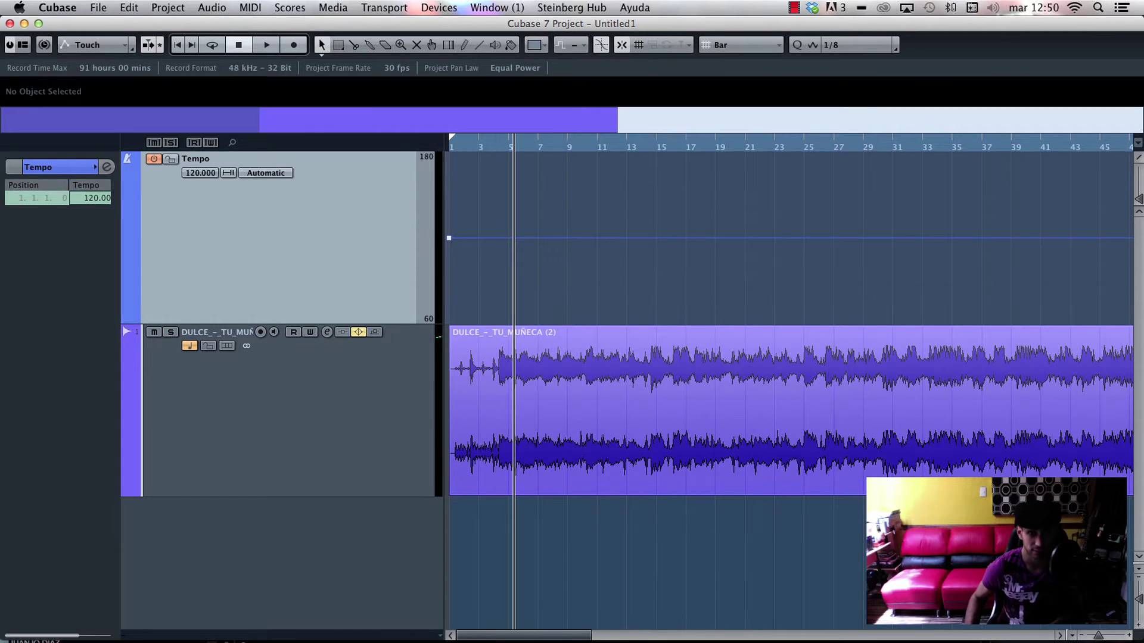
Step: Return the project cursor to the start and set the Tempo track's value to 86 BPM
{"action": "key", "text": "Home"}
{"action": "key", "text": "8"}
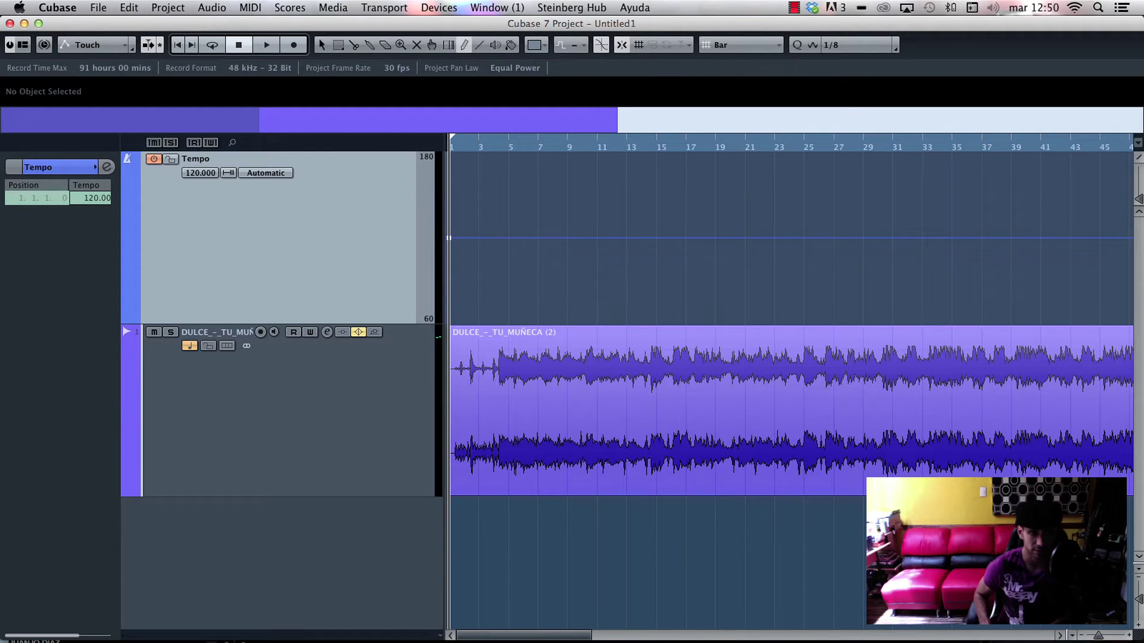
{"action": "double_click", "coordinate": [87, 199]}
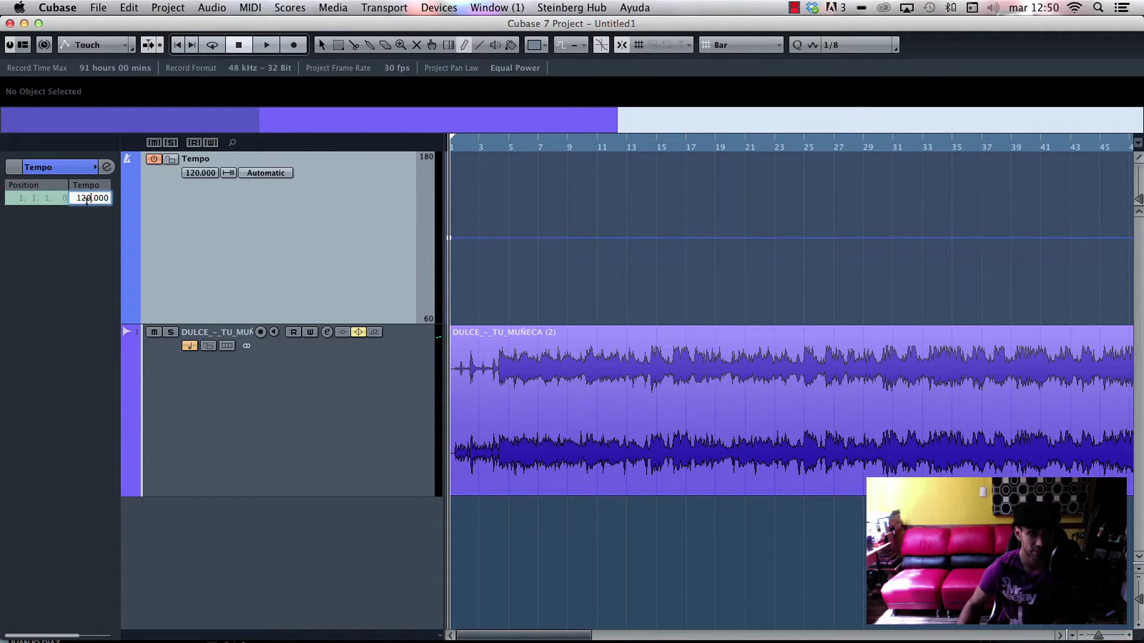
{"action": "key", "text": "BackSpace"}
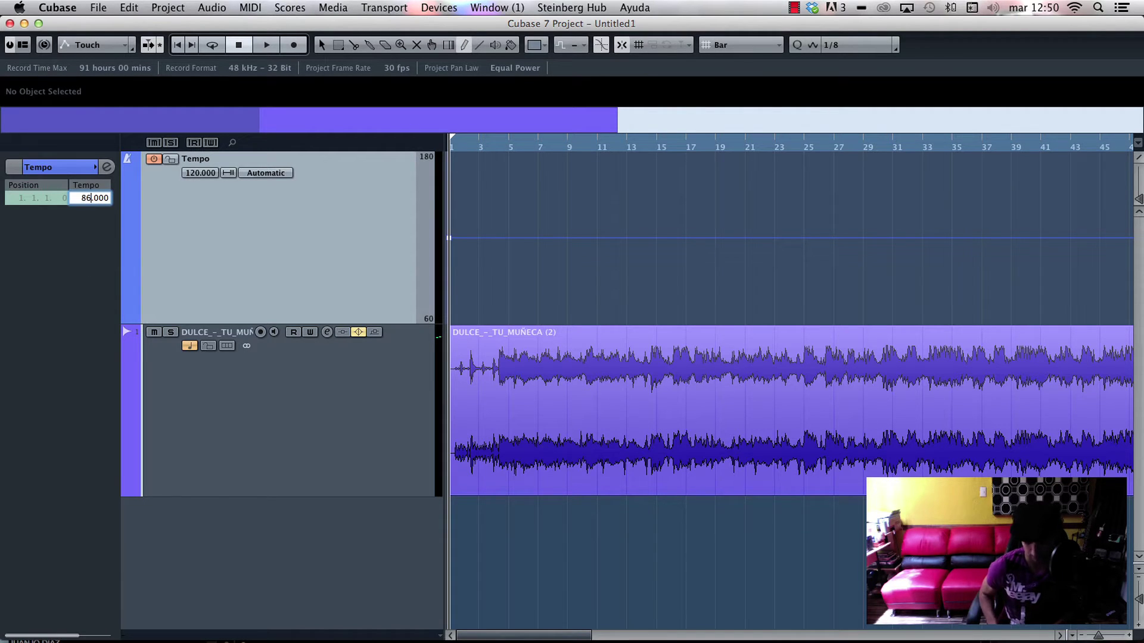
{"action": "key", "text": "Return"}
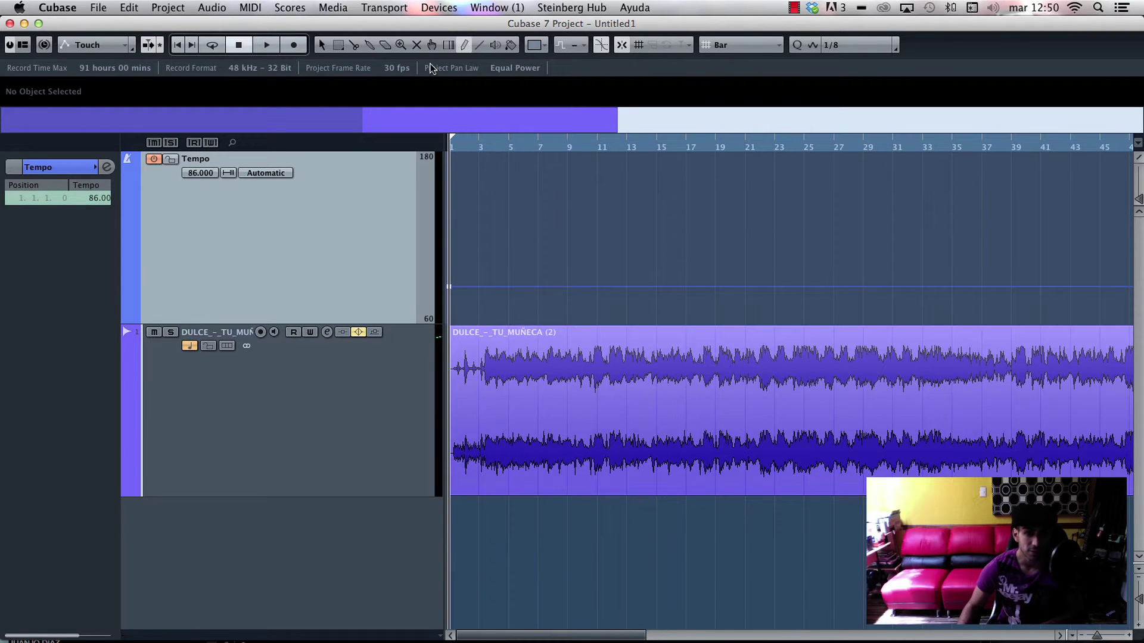
Step: Move the song clip to start at 1.4.1.8, lining its first beat up with bar 2, and play it from the project start
{"action": "left_click_drag", "start_coordinate": [492, 365], "coordinate": [505, 369]}
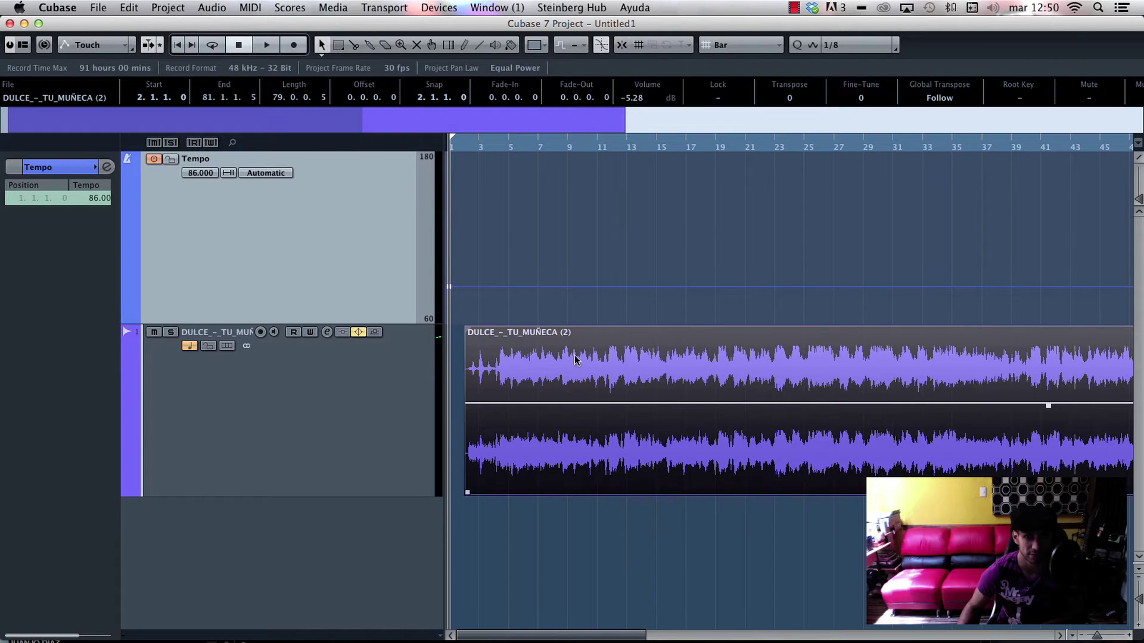
{"action": "left_click_drag", "start_coordinate": [576, 362], "coordinate": [603, 362]}
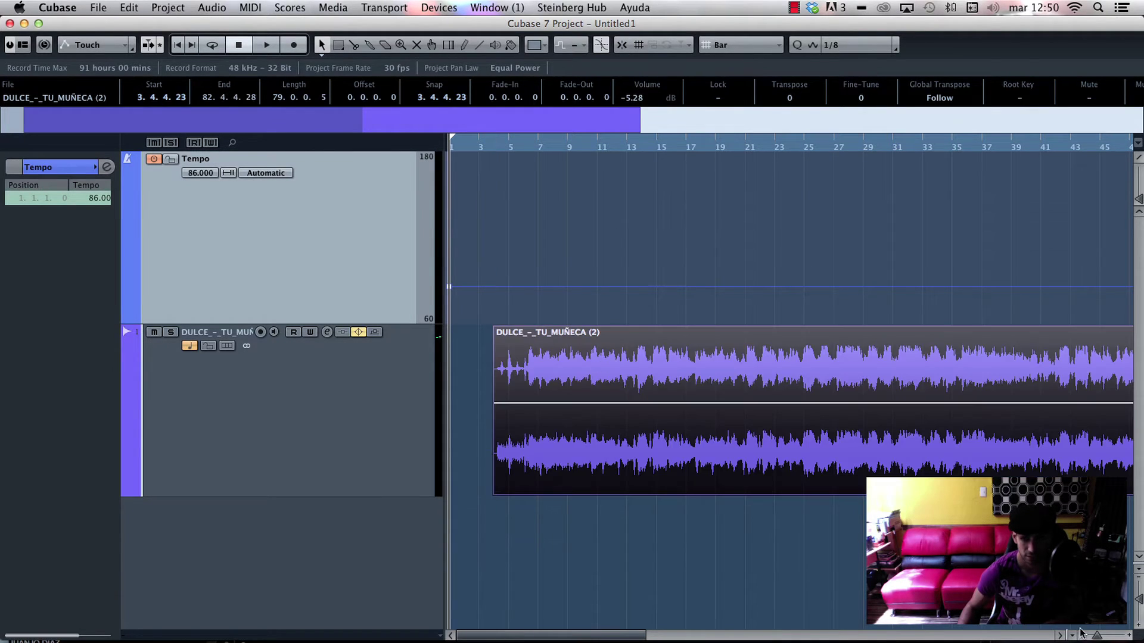
{"action": "left_click_drag", "start_coordinate": [1082, 633], "coordinate": [1102, 635]}
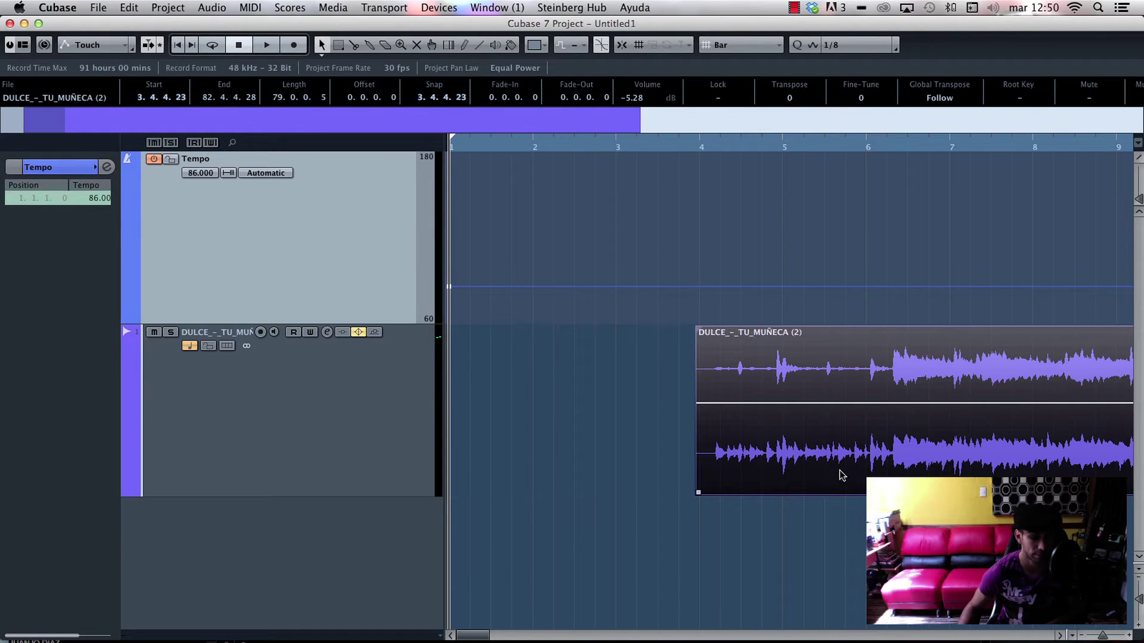
{"action": "key", "text": "space"}
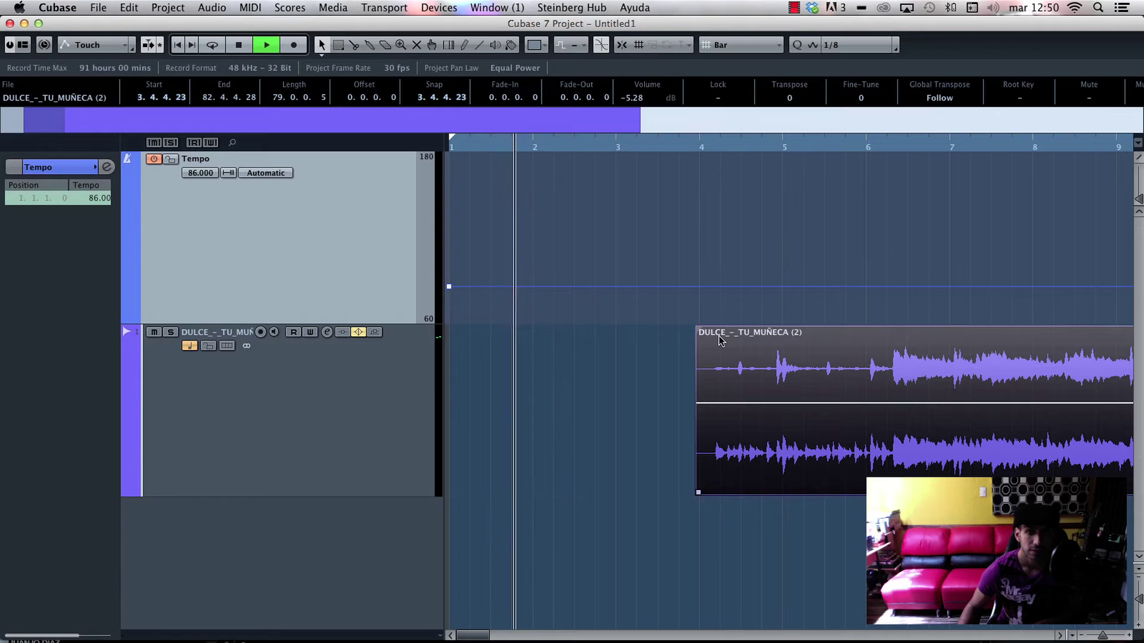
{"action": "key", "text": "space"}
{"action": "left_click_drag", "start_coordinate": [768, 382], "coordinate": [582, 395]}
{"action": "key", "text": "space"}
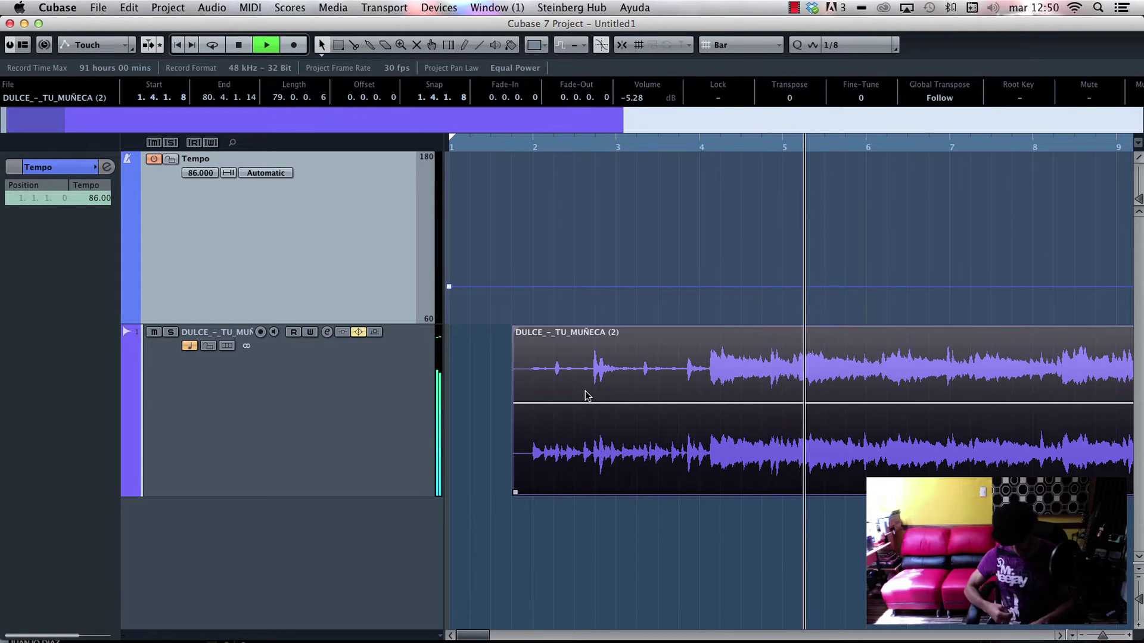
{"action": "key", "text": "space"}
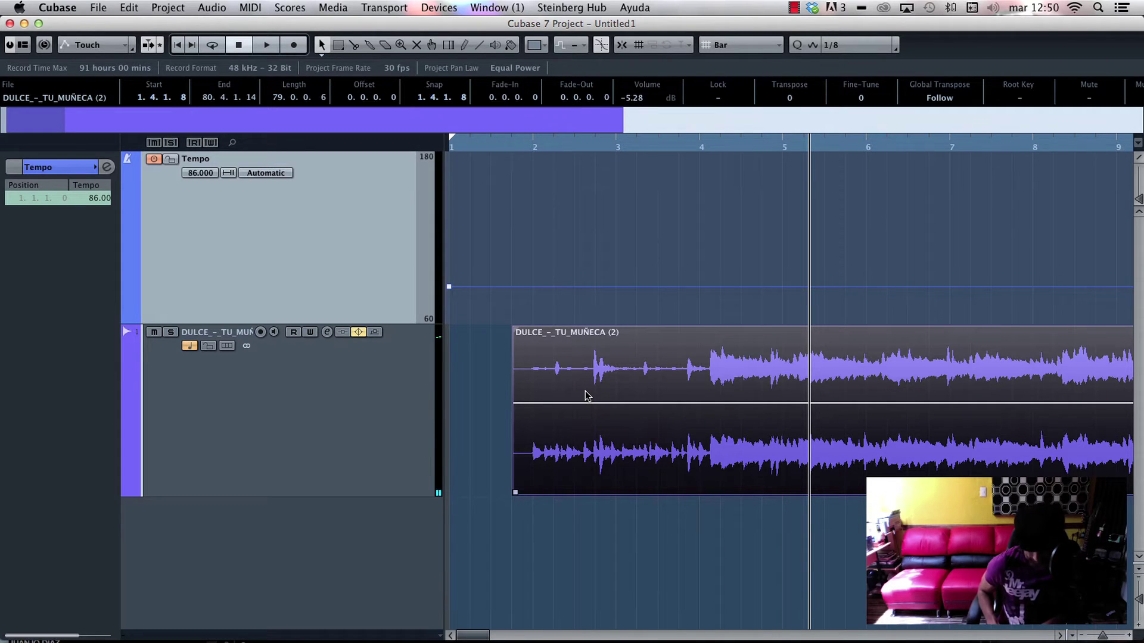
Step: Reopen the Pool, widen its Musical Mode column, and move and shrink the window to uncover the song's waveform
{"action": "key", "text": "super+p"}
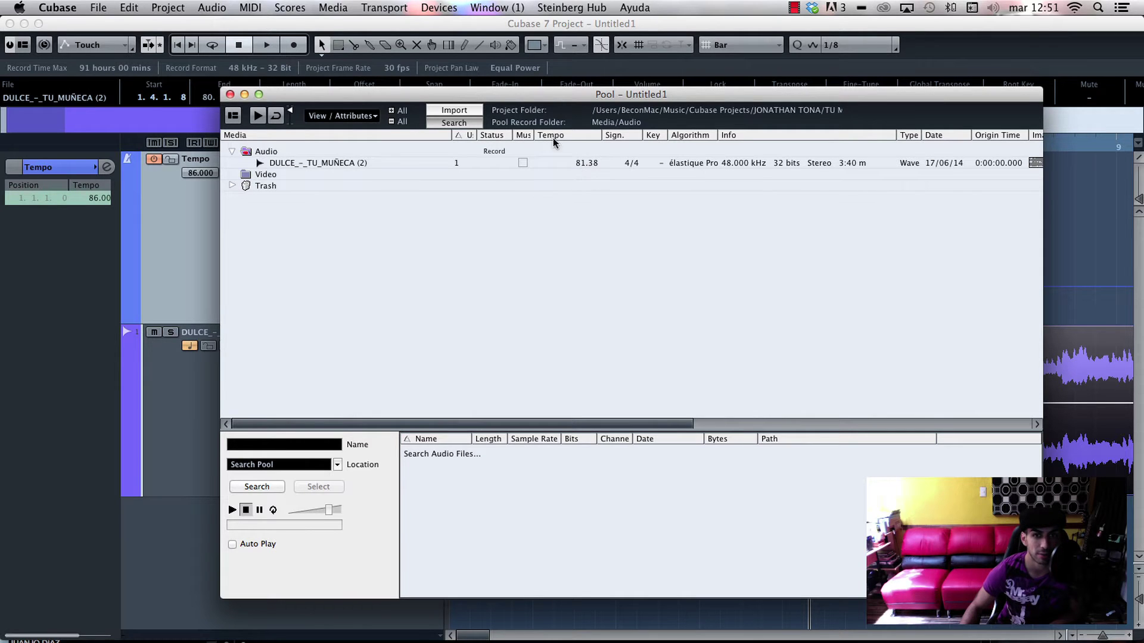
{"action": "left_click_drag", "start_coordinate": [534, 134], "coordinate": [605, 134]}
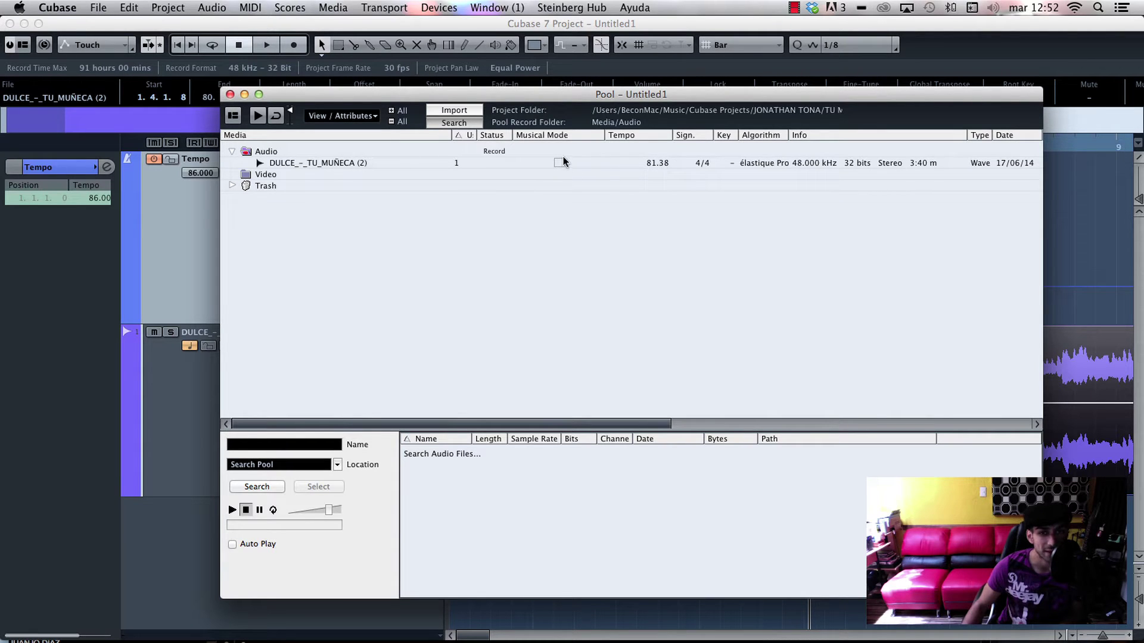
{"action": "left_click_drag", "start_coordinate": [526, 95], "coordinate": [503, 82]}
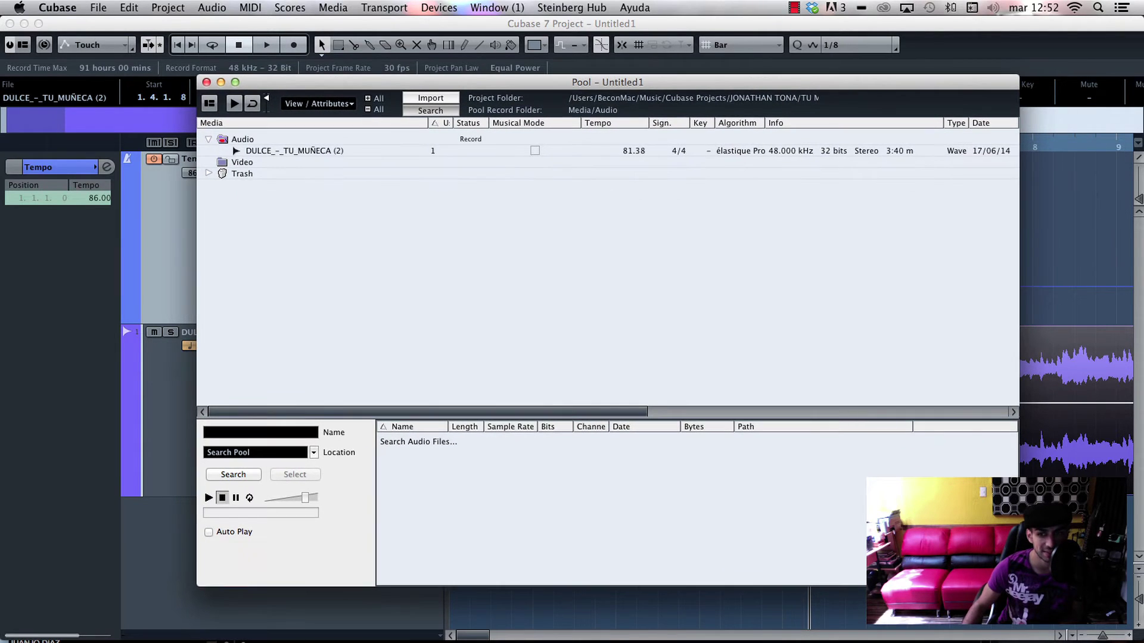
{"action": "left_click_drag", "start_coordinate": [1018, 585], "coordinate": [777, 368]}
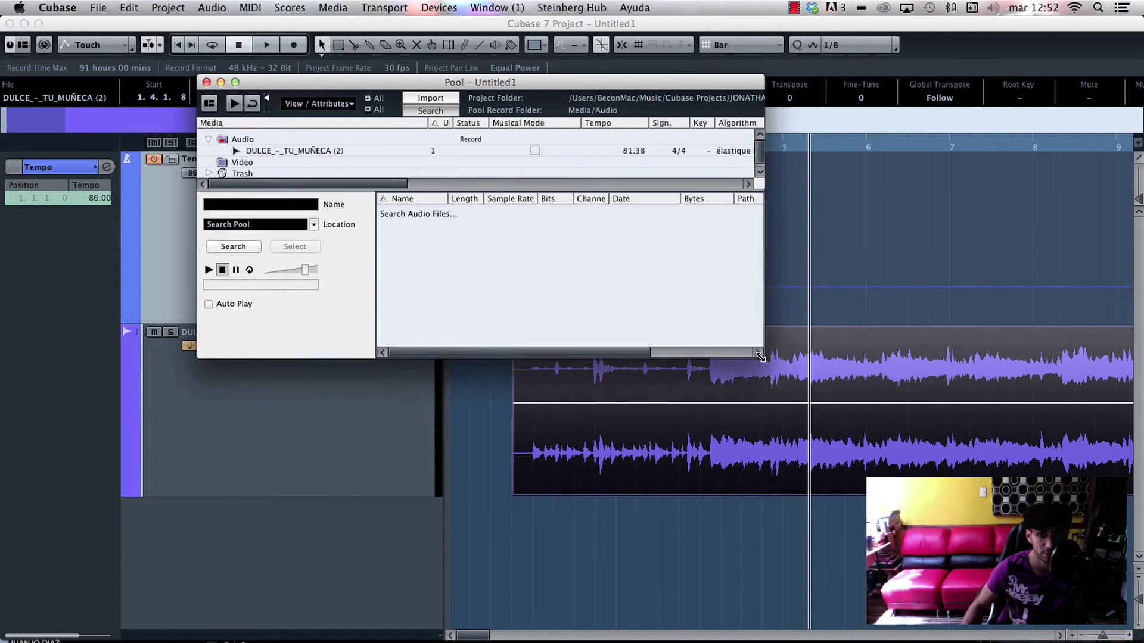
Step: Enable Musical Mode for DULCE_-_TU_MUÑECA (2) in the Pool, toggling it off and on to compare the waveform, and close the Pool
{"action": "left_click_drag", "start_coordinate": [574, 84], "coordinate": [433, 44]}
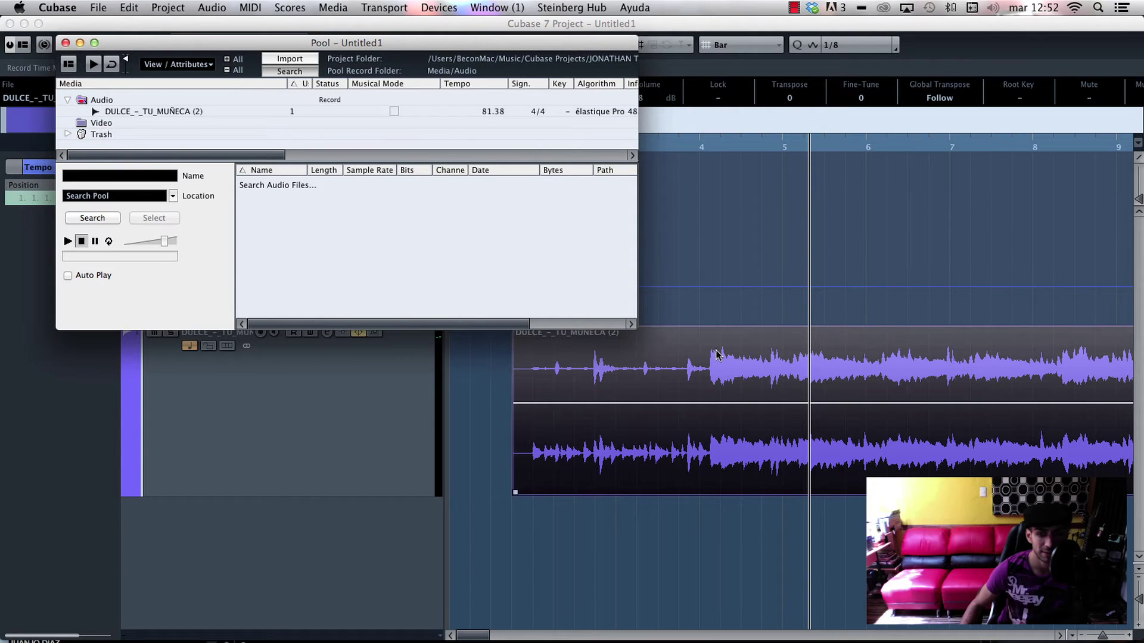
{"action": "left_click", "coordinate": [394, 111]}
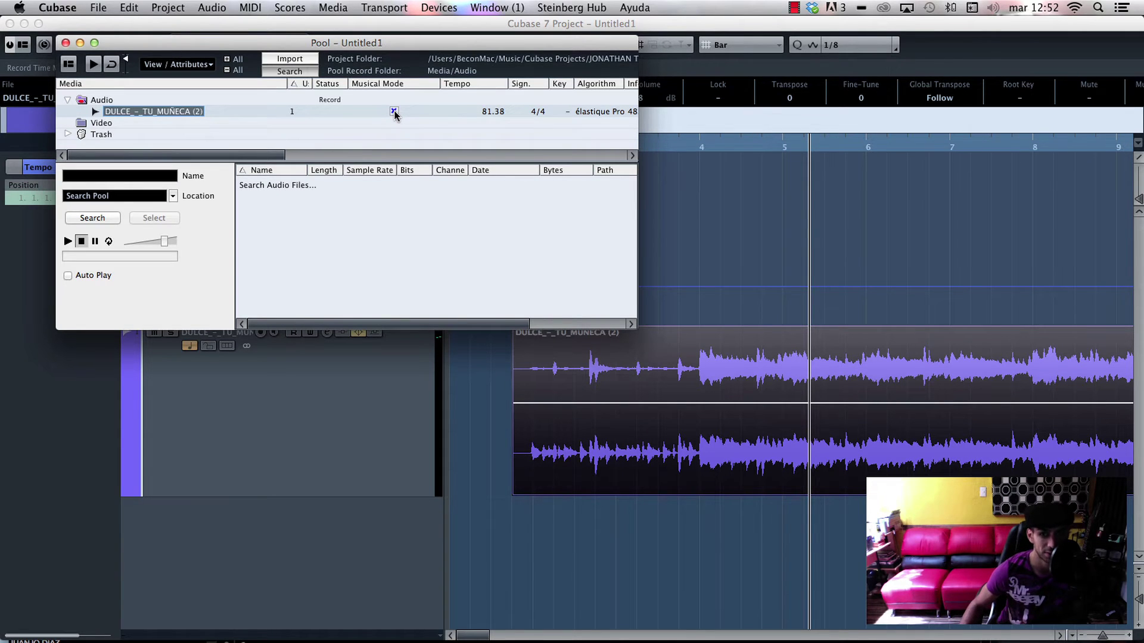
{"action": "left_click", "coordinate": [394, 112]}
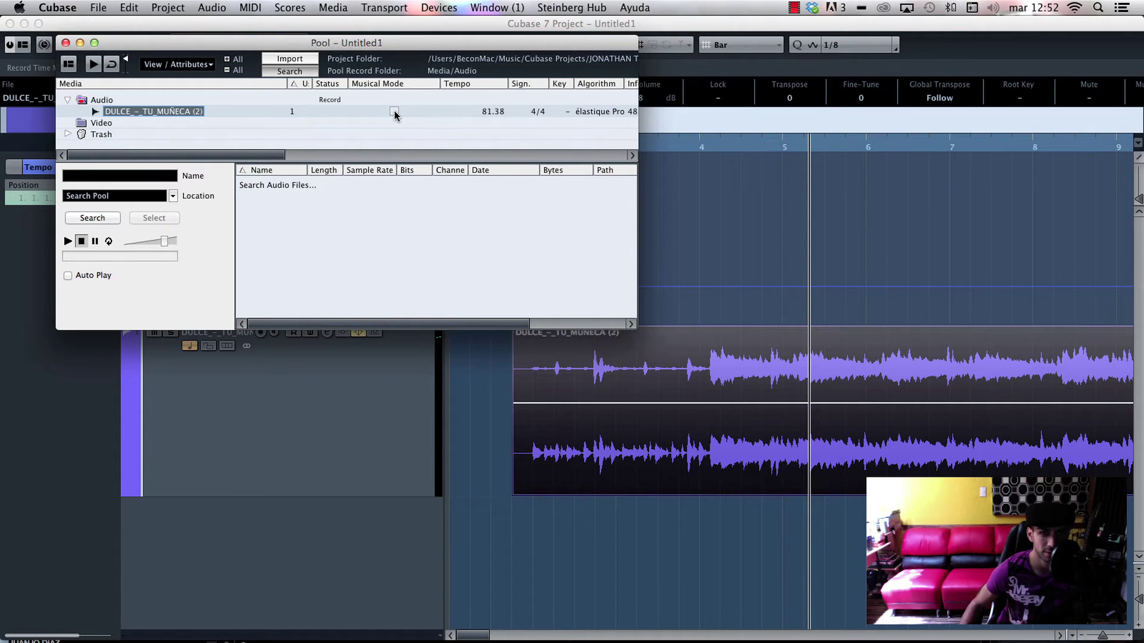
{"action": "left_click", "coordinate": [394, 112]}
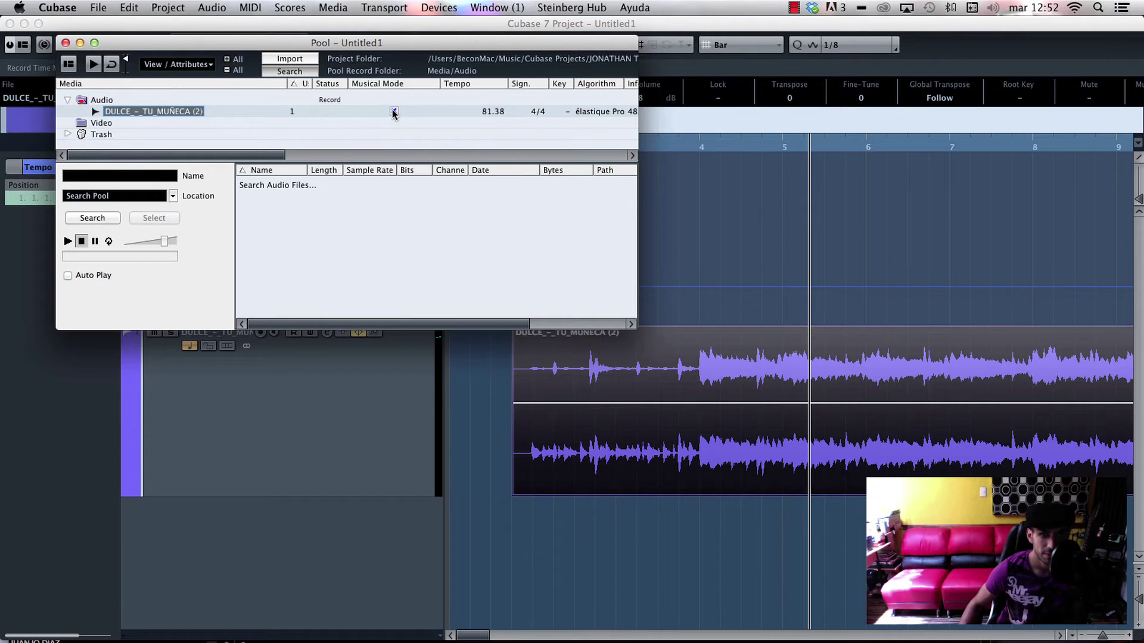
{"action": "left_click_drag", "start_coordinate": [314, 49], "coordinate": [801, 30]}
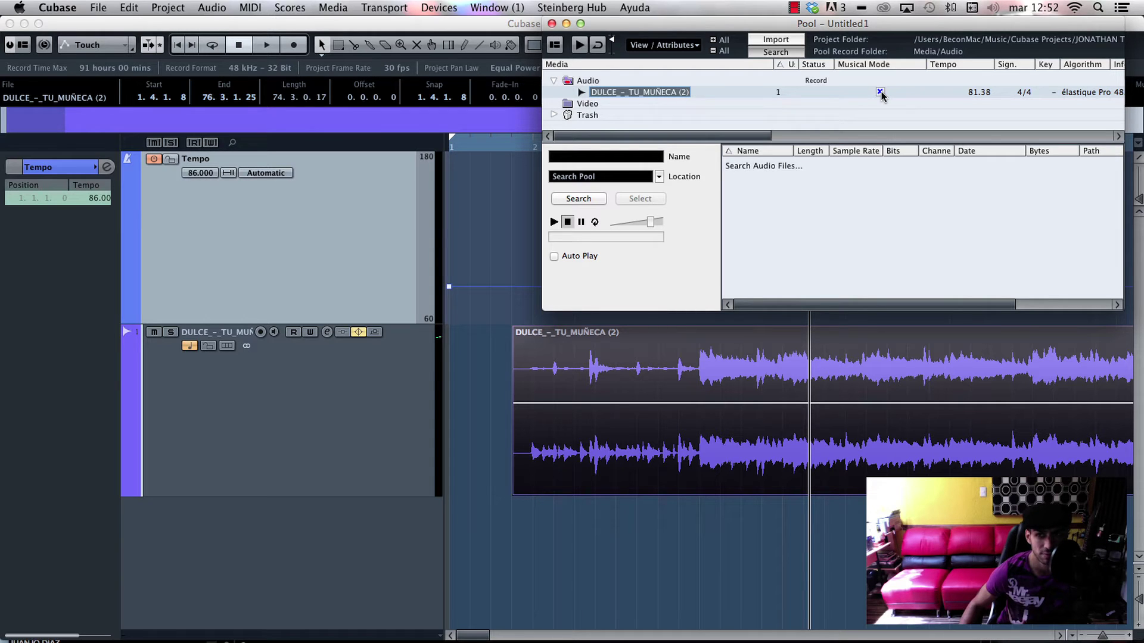
{"action": "left_click", "coordinate": [880, 93]}
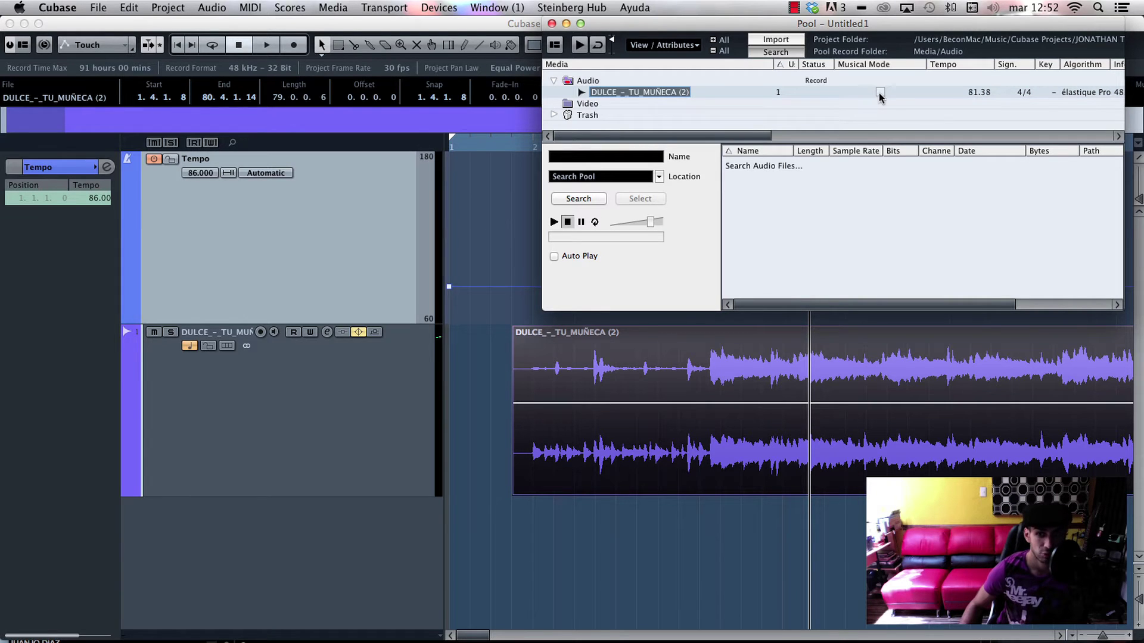
{"action": "left_click", "coordinate": [880, 92]}
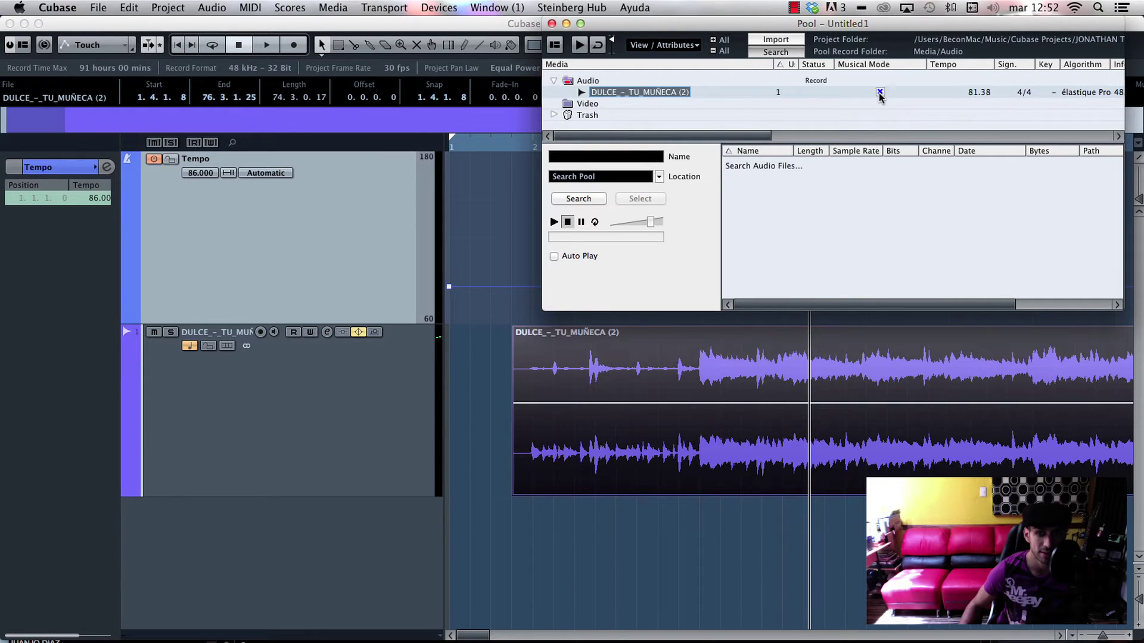
{"action": "left_click", "coordinate": [551, 23]}
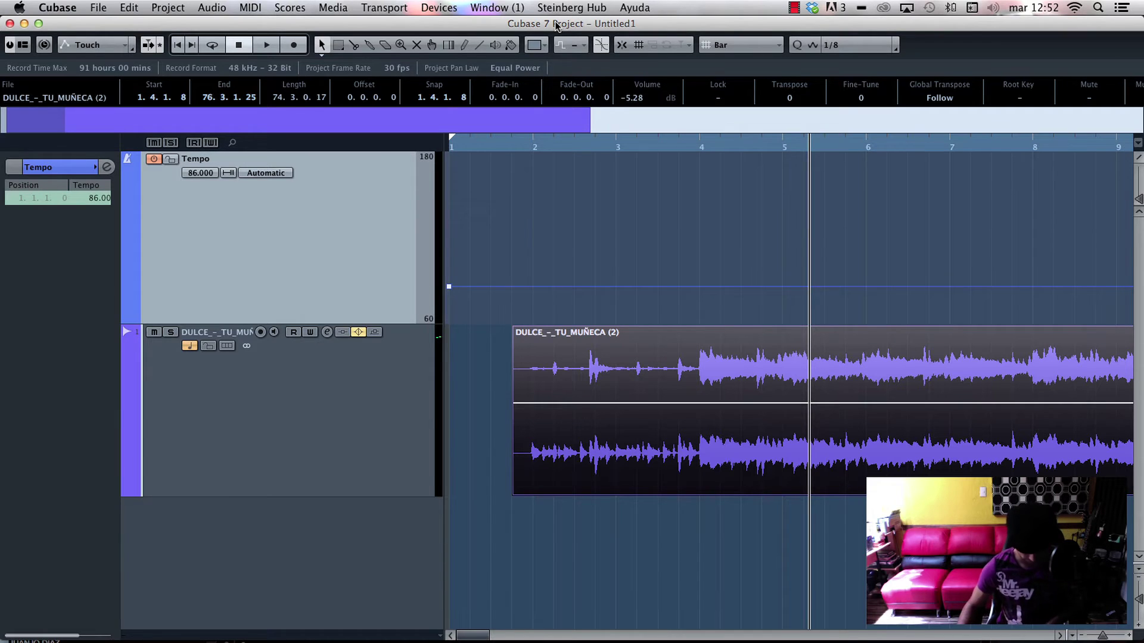
Step: Play the song from the project start and lower the whole clip's volume to -6.67 dB during playback
{"action": "key", "text": "Home"}
{"action": "key", "text": "space"}
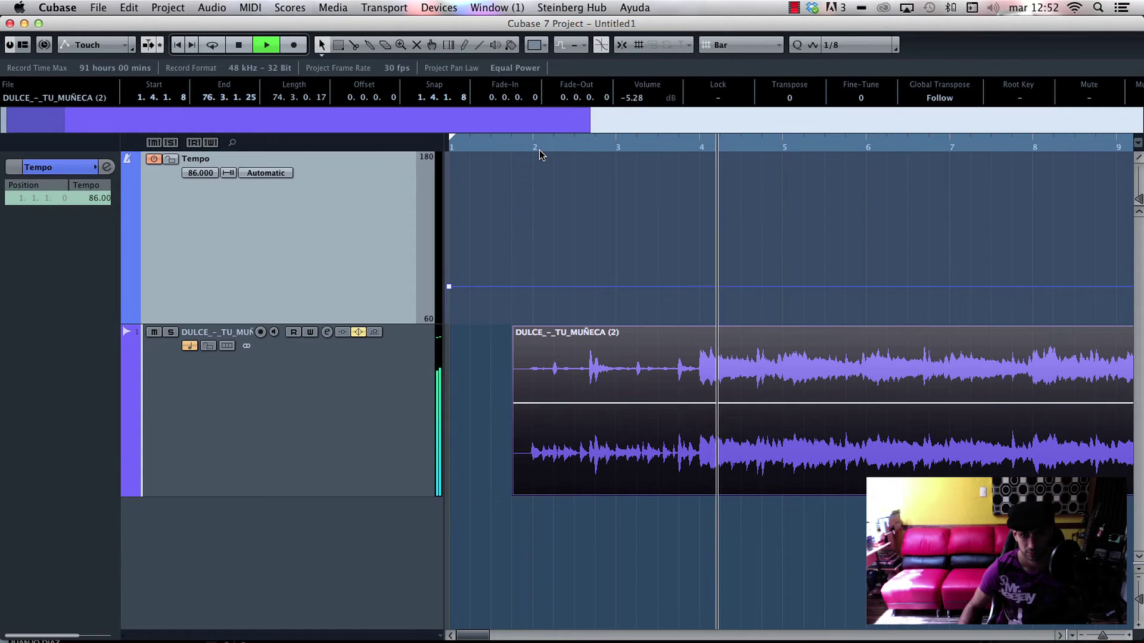
{"action": "left_click", "coordinate": [1081, 636]}
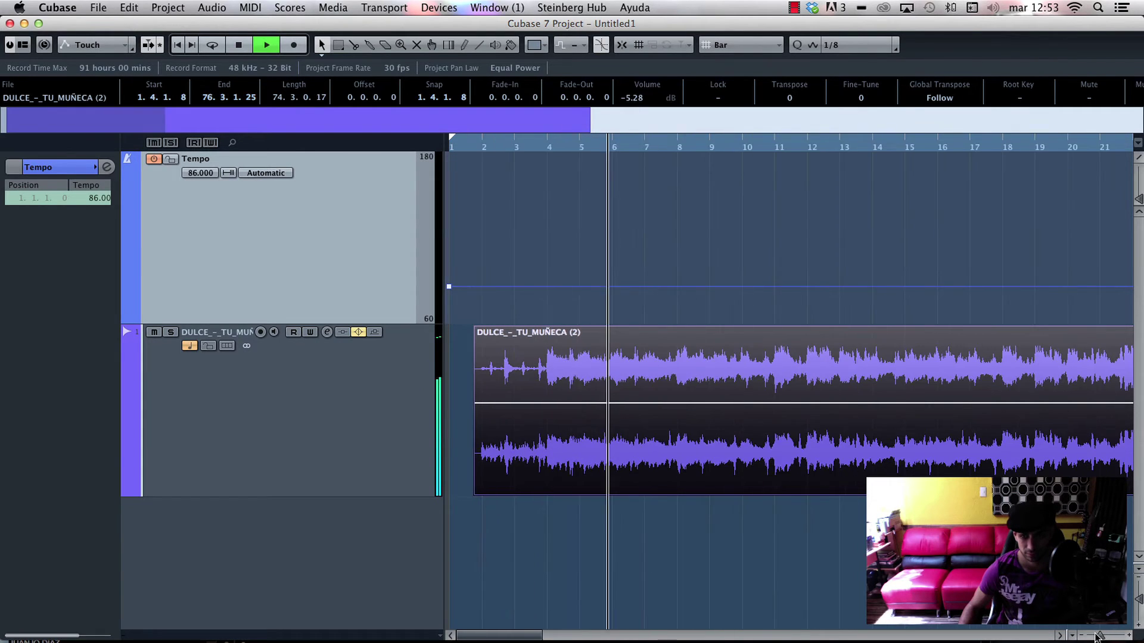
{"action": "left_click", "coordinate": [1082, 637]}
{"action": "left_click", "coordinate": [1083, 636]}
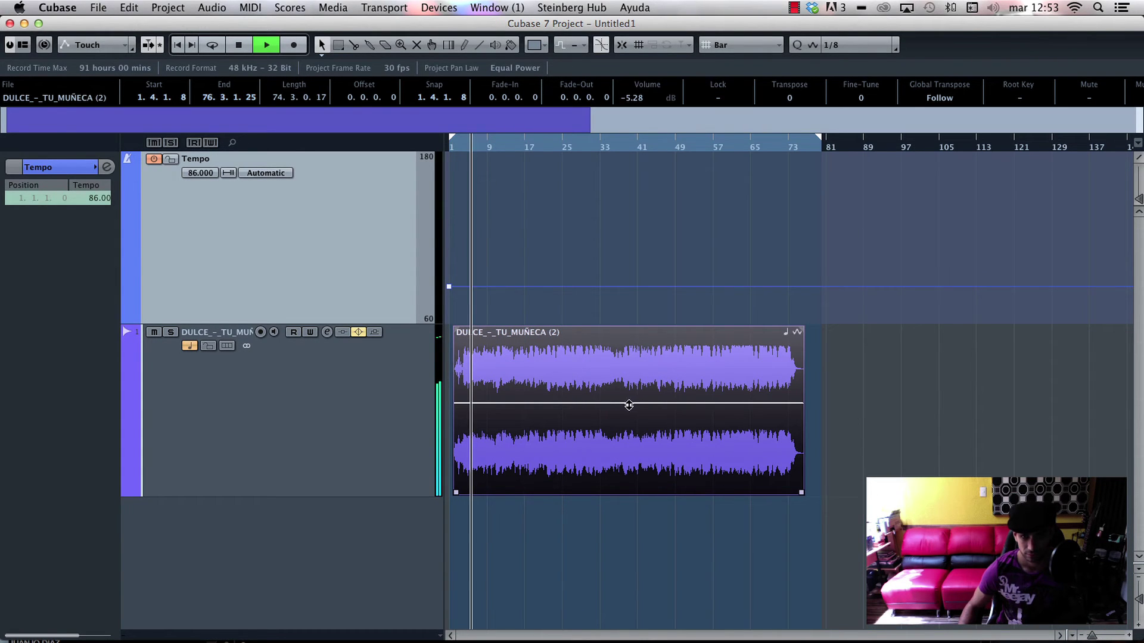
{"action": "left_click_drag", "start_coordinate": [626, 402], "coordinate": [628, 418]}
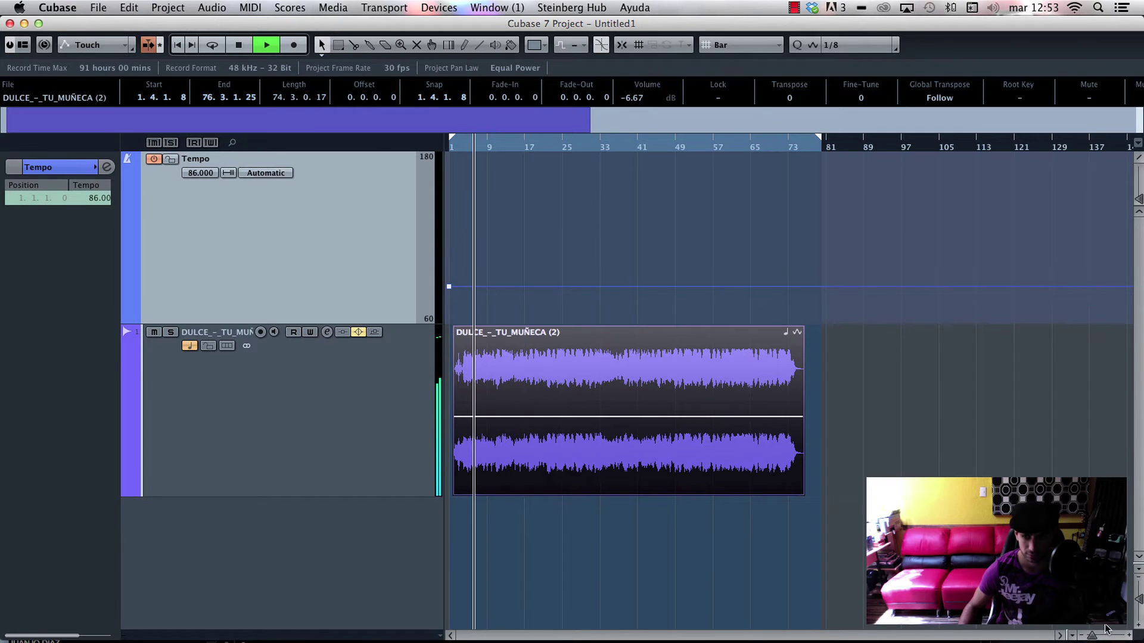
Step: Examine the playing waveform up close against the bar grid and resume Auto-Scroll so the view follows the project cursor
{"action": "left_click", "coordinate": [1129, 636]}
{"action": "left_click", "coordinate": [1129, 636]}
{"action": "left_click", "coordinate": [1129, 636]}
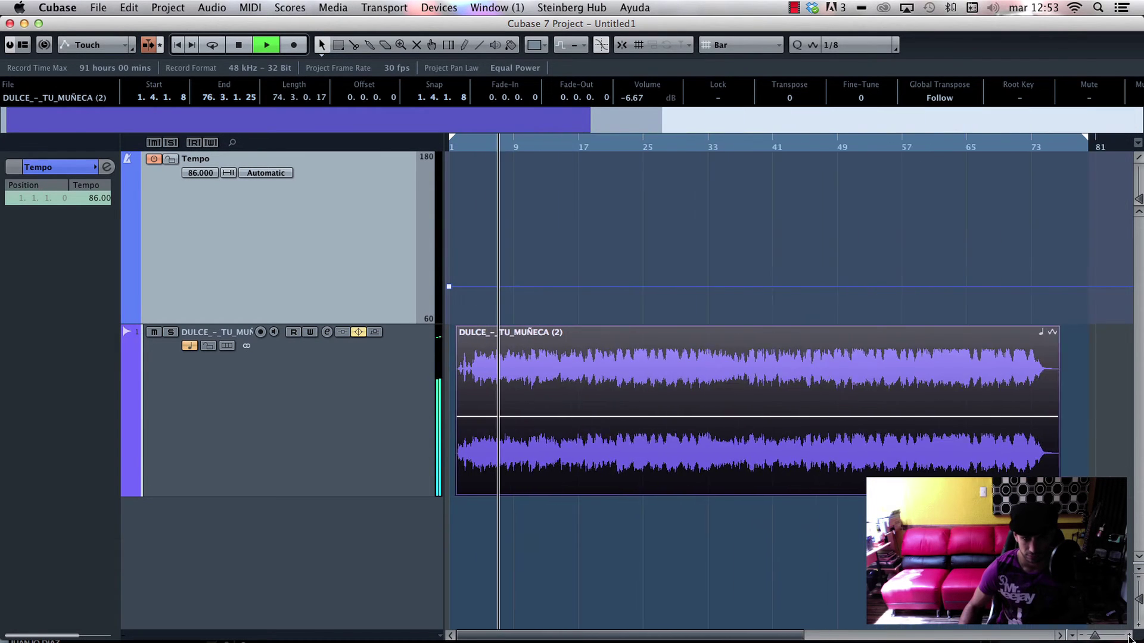
{"action": "left_click", "coordinate": [1129, 636]}
{"action": "left_click", "coordinate": [1129, 636]}
{"action": "left_click", "coordinate": [1129, 636]}
{"action": "left_click", "coordinate": [1129, 636]}
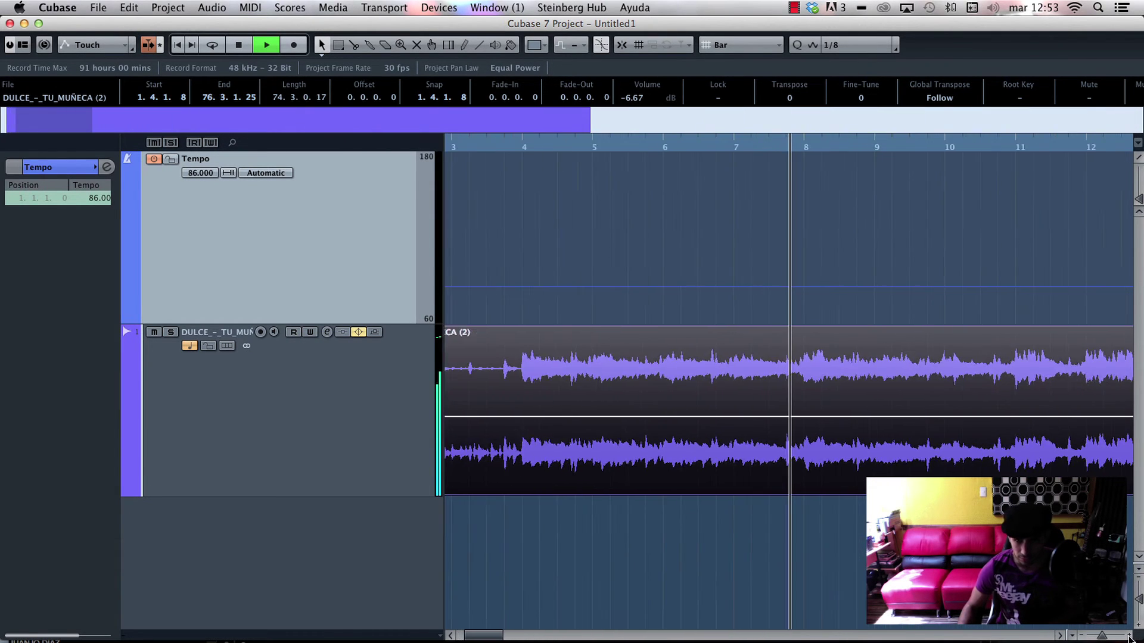
{"action": "left_click", "coordinate": [1129, 636]}
{"action": "left_click", "coordinate": [1129, 636]}
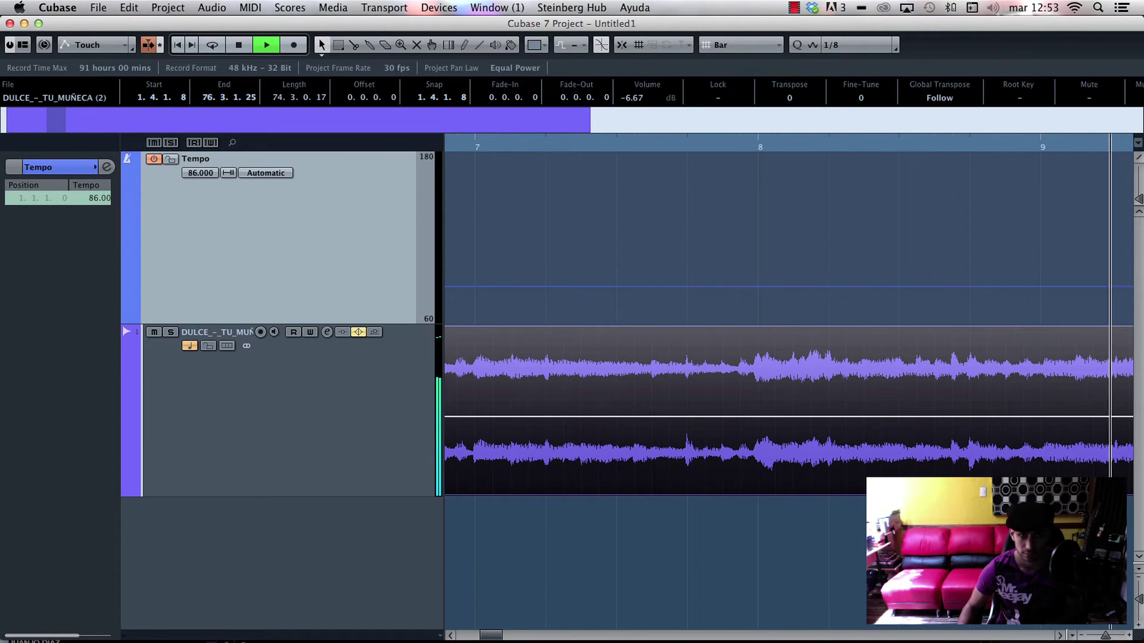
{"action": "left_click", "coordinate": [150, 46]}
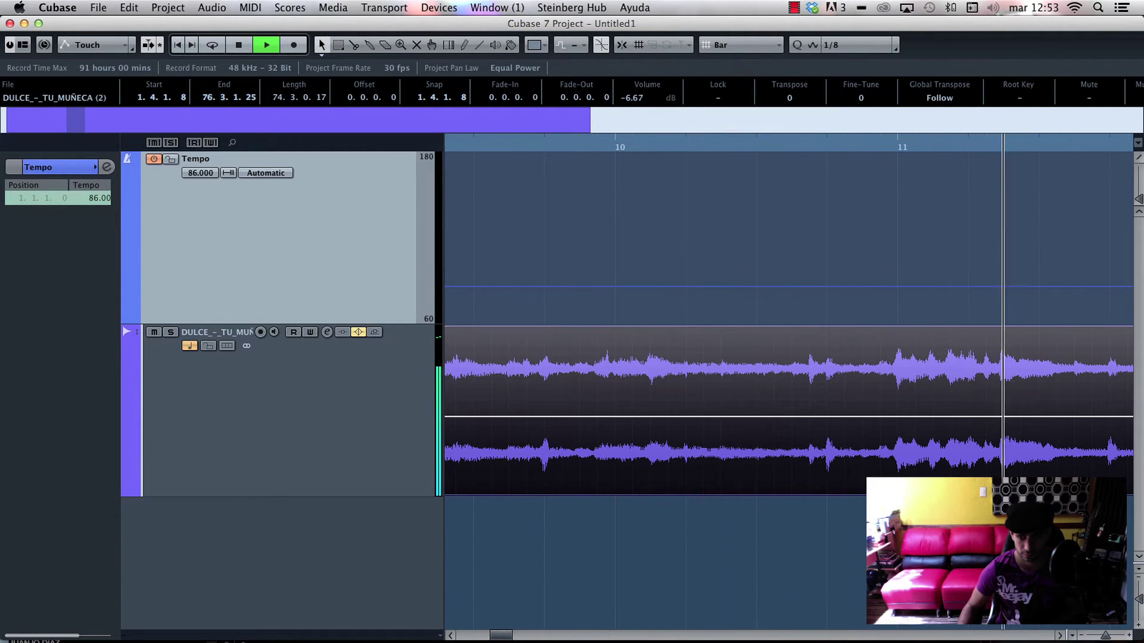
Step: Stop playback with the song in overview, play a short further passage from about bar 12, and stop again
{"action": "left_click_drag", "start_coordinate": [1107, 637], "coordinate": [1098, 639]}
{"action": "key", "text": "space"}
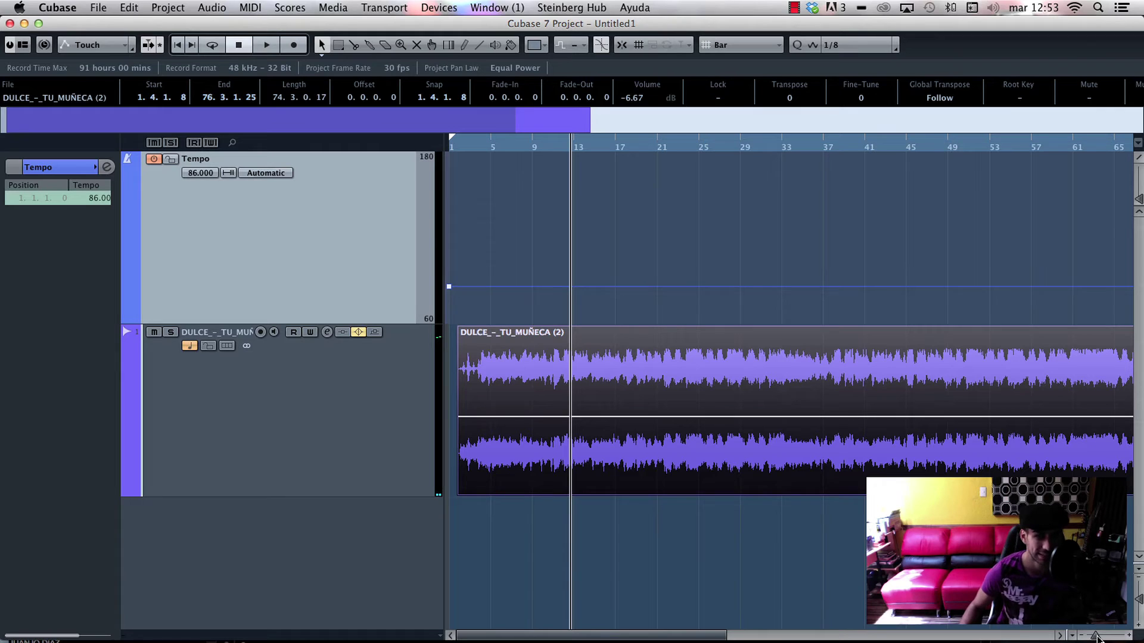
{"action": "key", "text": "space"}
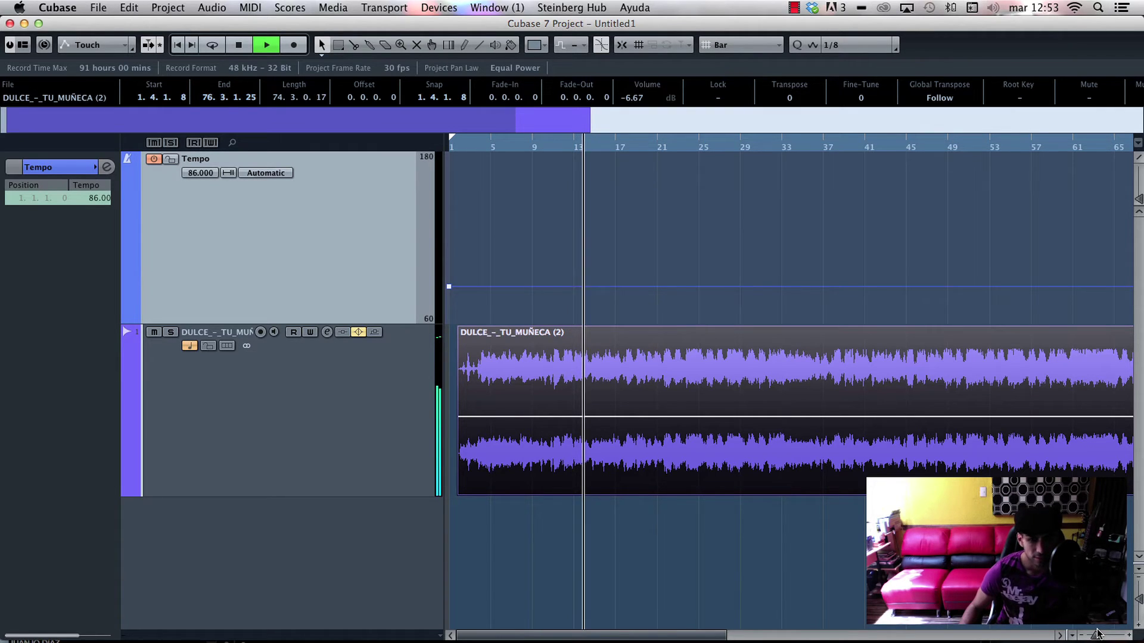
{"action": "key", "text": "space"}
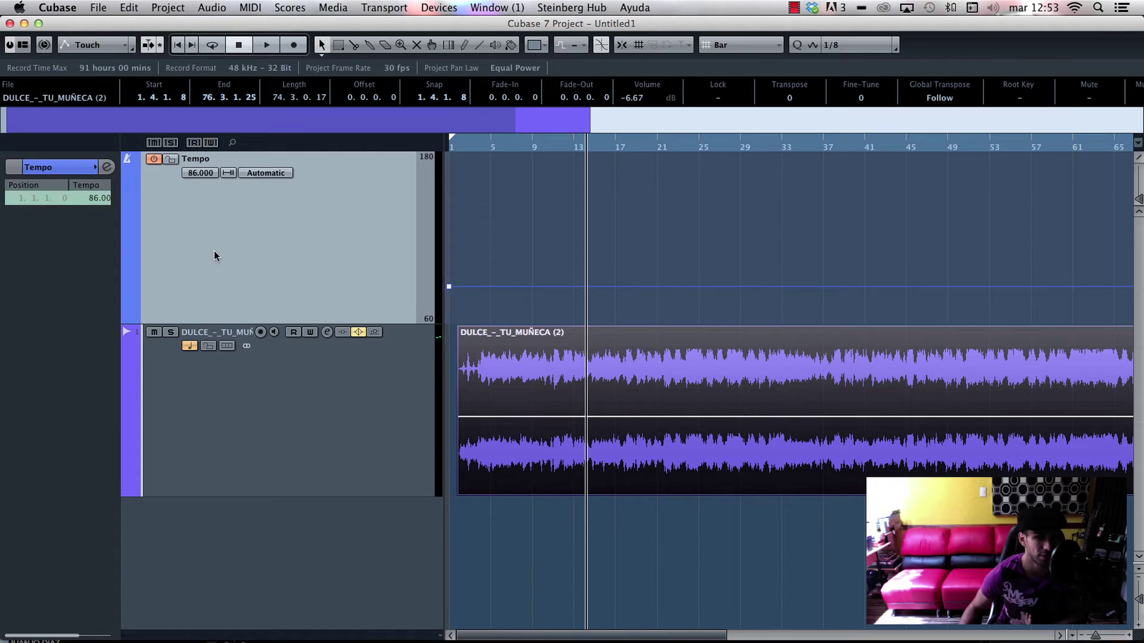
Step: Try to set the Tempo track's current tempo to 100 BPM at the stopped cursor position, and select the song's track
{"action": "left_click", "coordinate": [193, 173]}
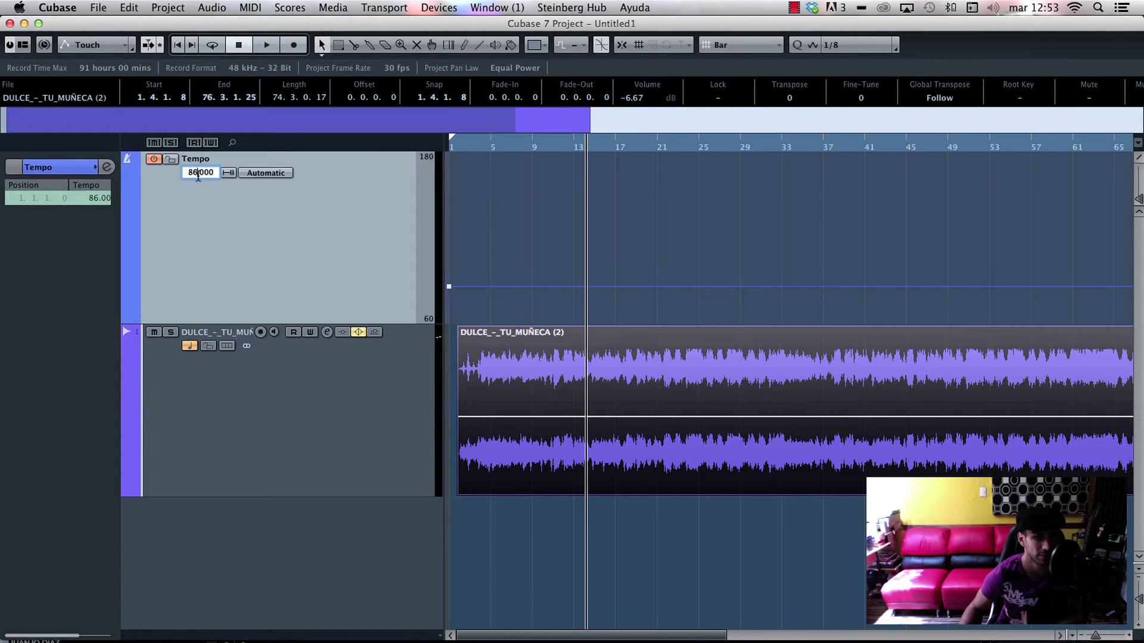
{"action": "key", "text": "BackSpace"}
{"action": "key", "text": "BackSpace"}
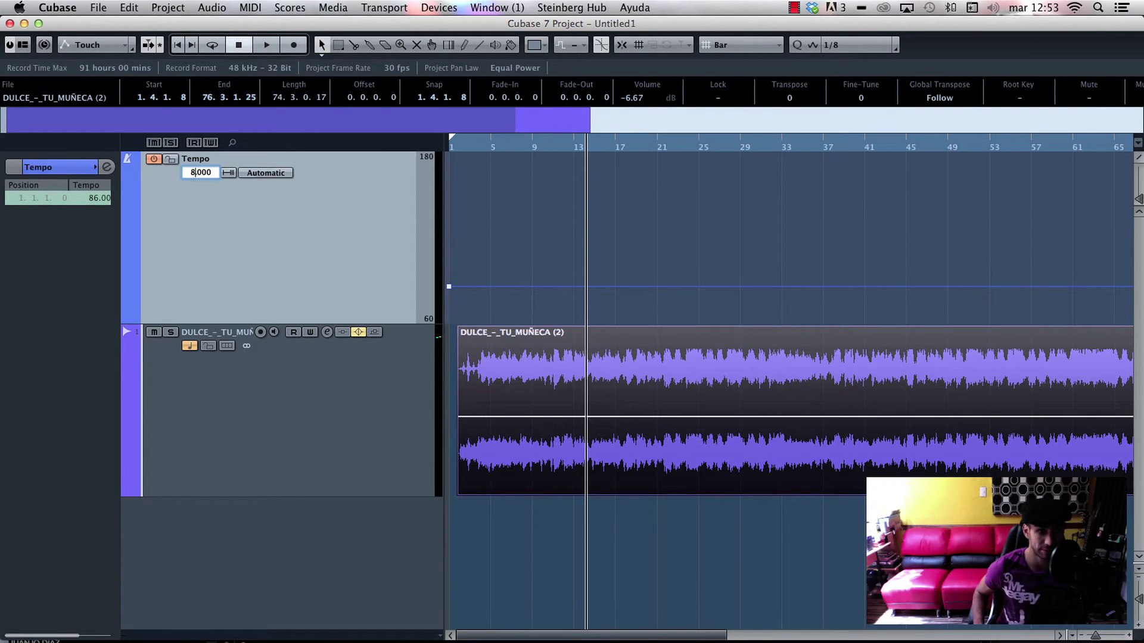
{"action": "type", "text": "100"}
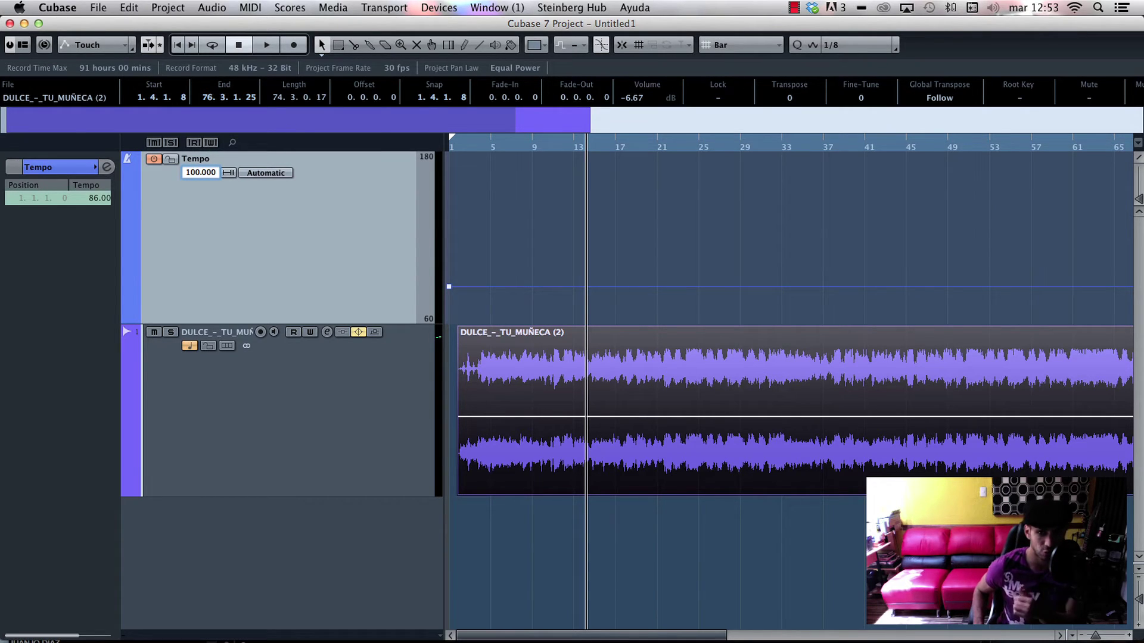
{"action": "key", "text": "Return"}
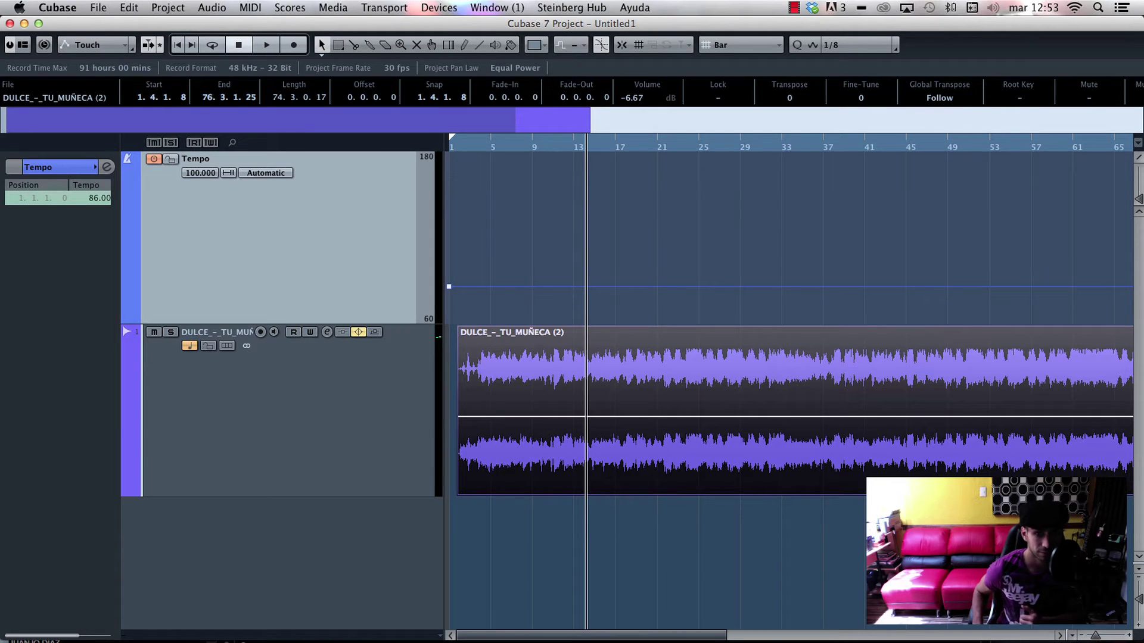
{"action": "left_click", "coordinate": [264, 398]}
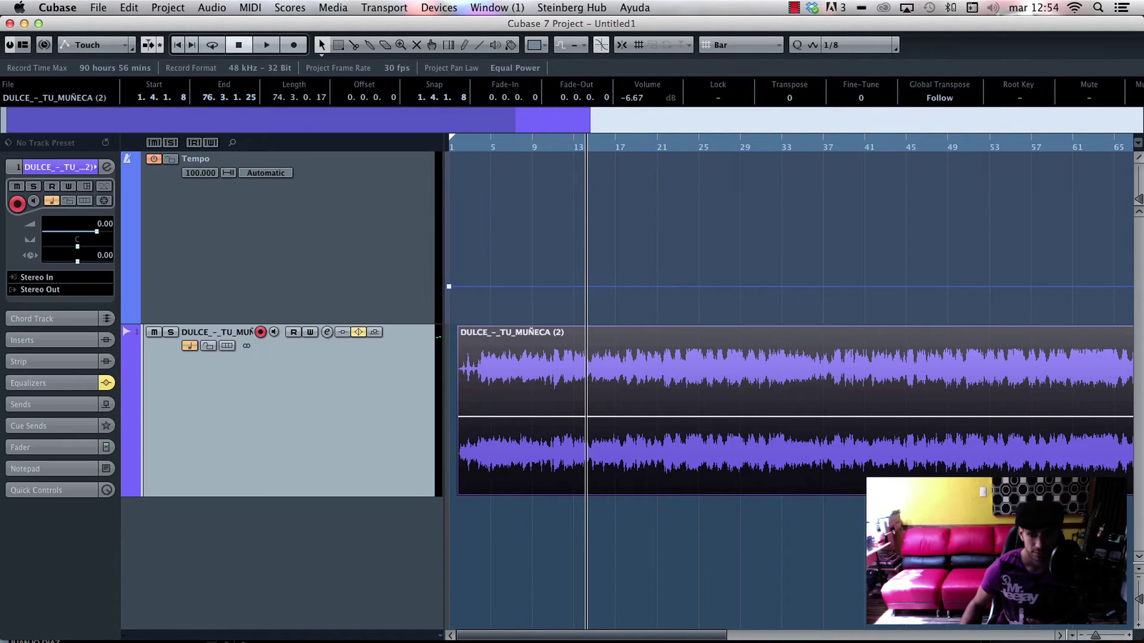
Step: Return the project cursor to the start and set the tempo event at position 1.1.1.0 to 100 BPM
{"action": "left_click_drag", "start_coordinate": [1088, 632], "coordinate": [1102, 636]}
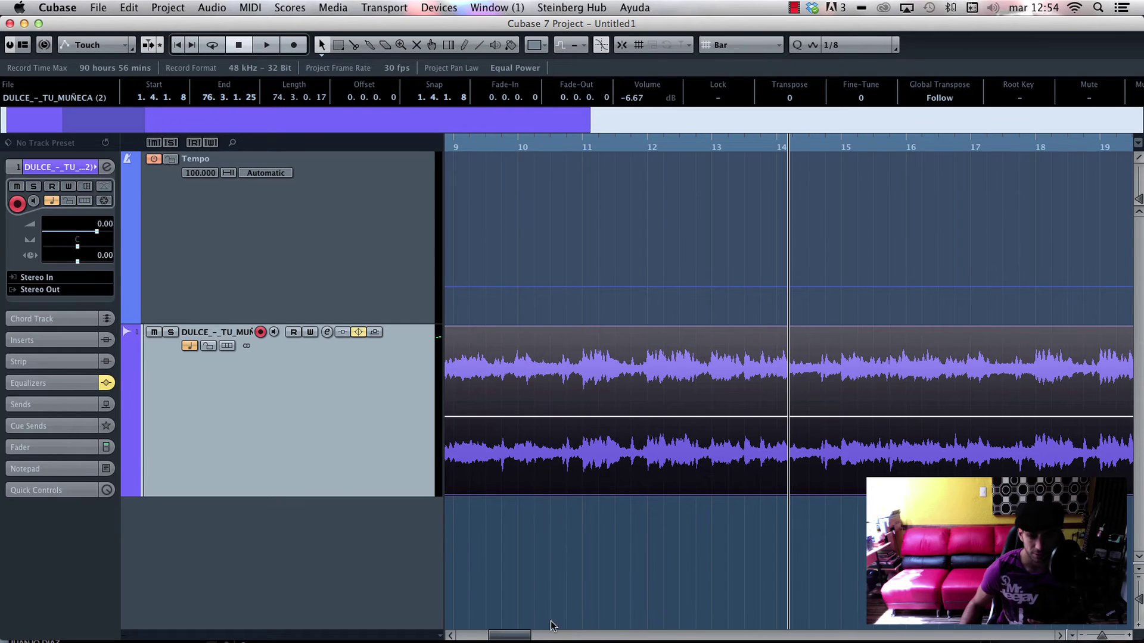
{"action": "left_click_drag", "start_coordinate": [523, 635], "coordinate": [469, 638]}
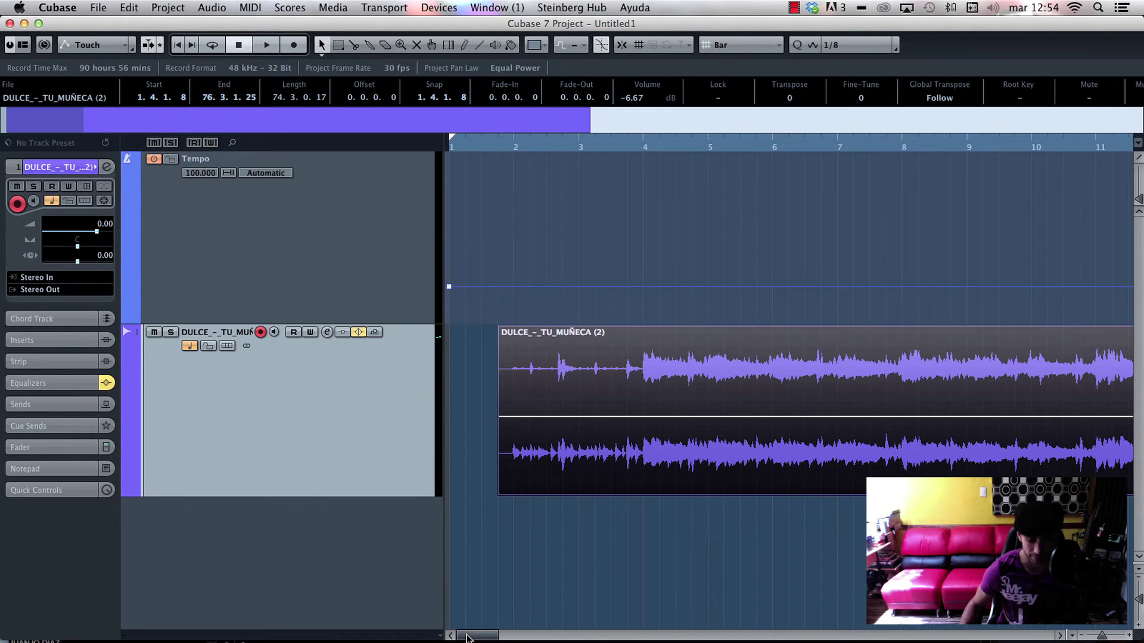
{"action": "key", "text": "Home"}
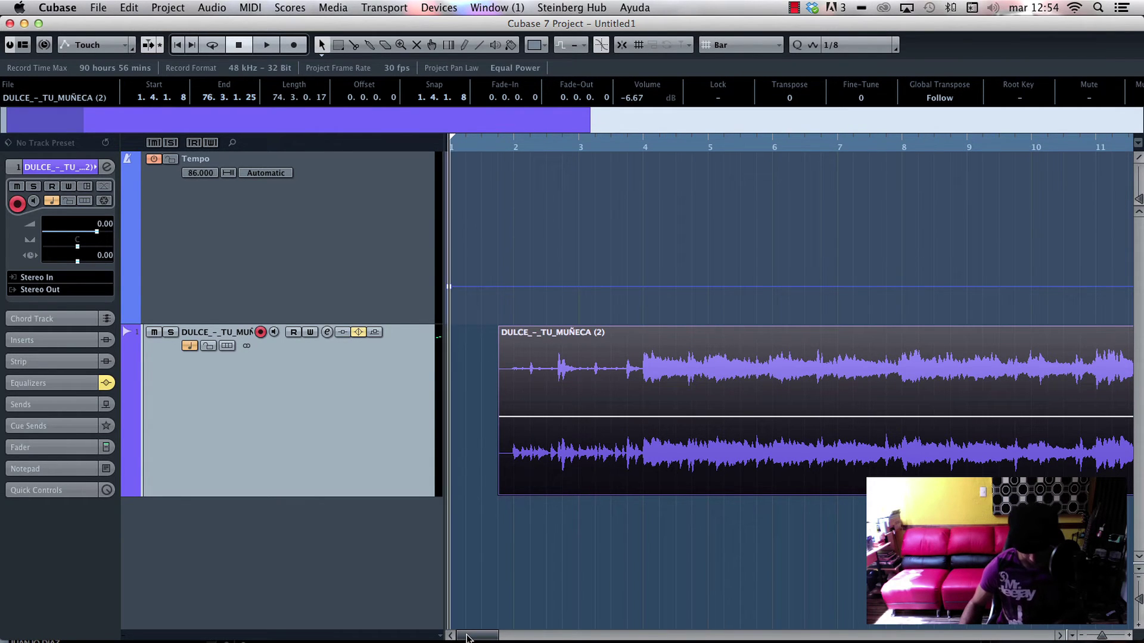
{"action": "left_click", "coordinate": [236, 288]}
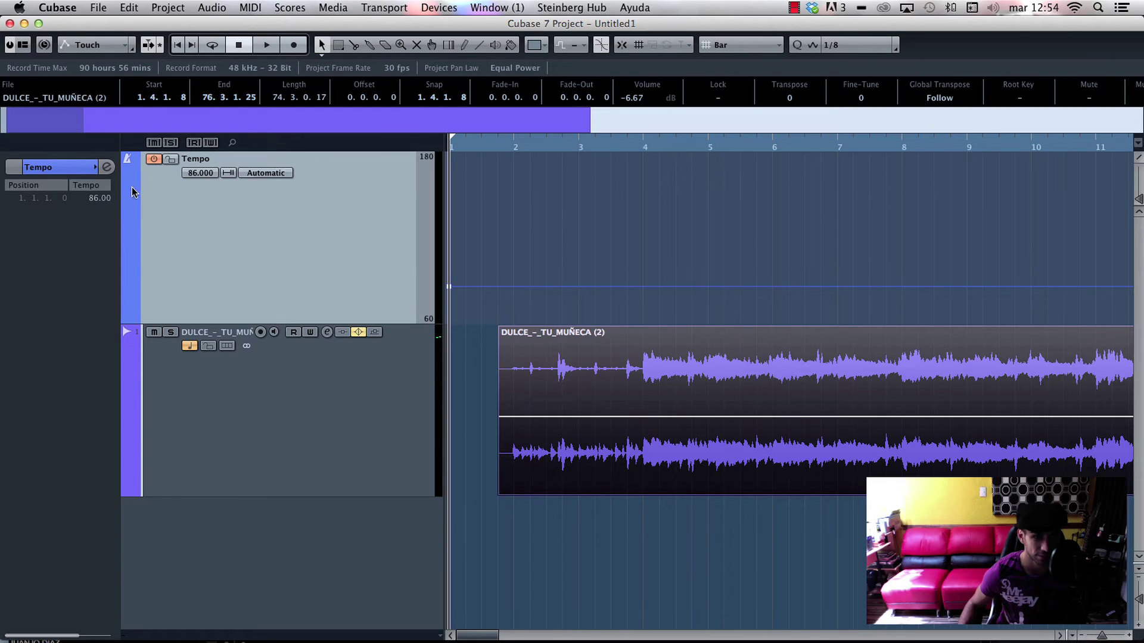
{"action": "double_click", "coordinate": [95, 198]}
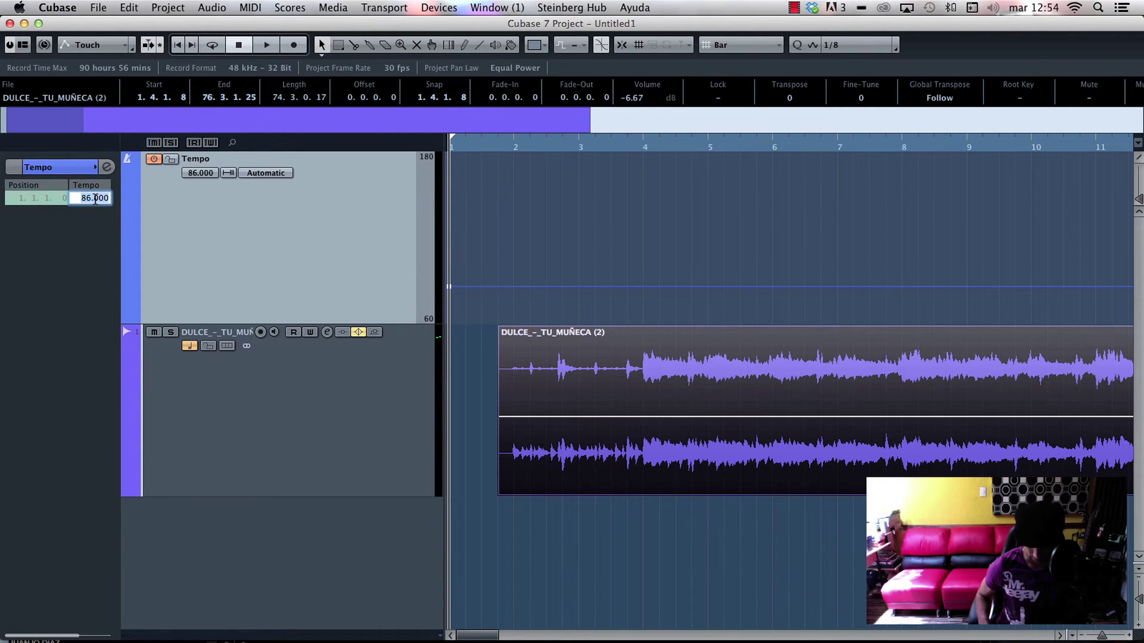
{"action": "type", "text": "100"}
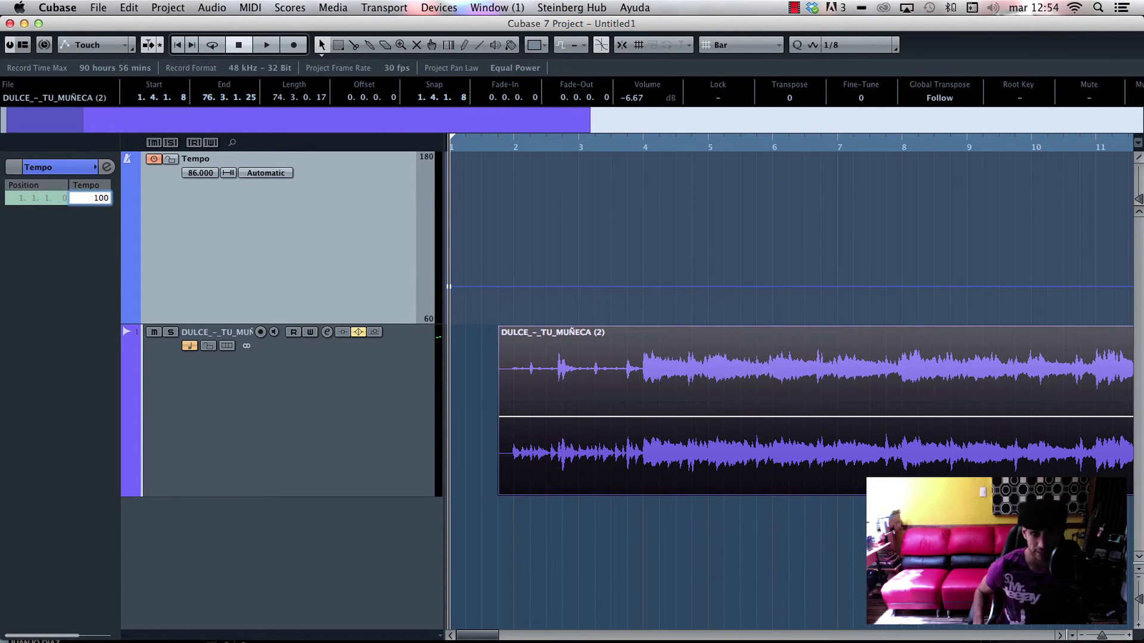
{"action": "key", "text": "Return"}
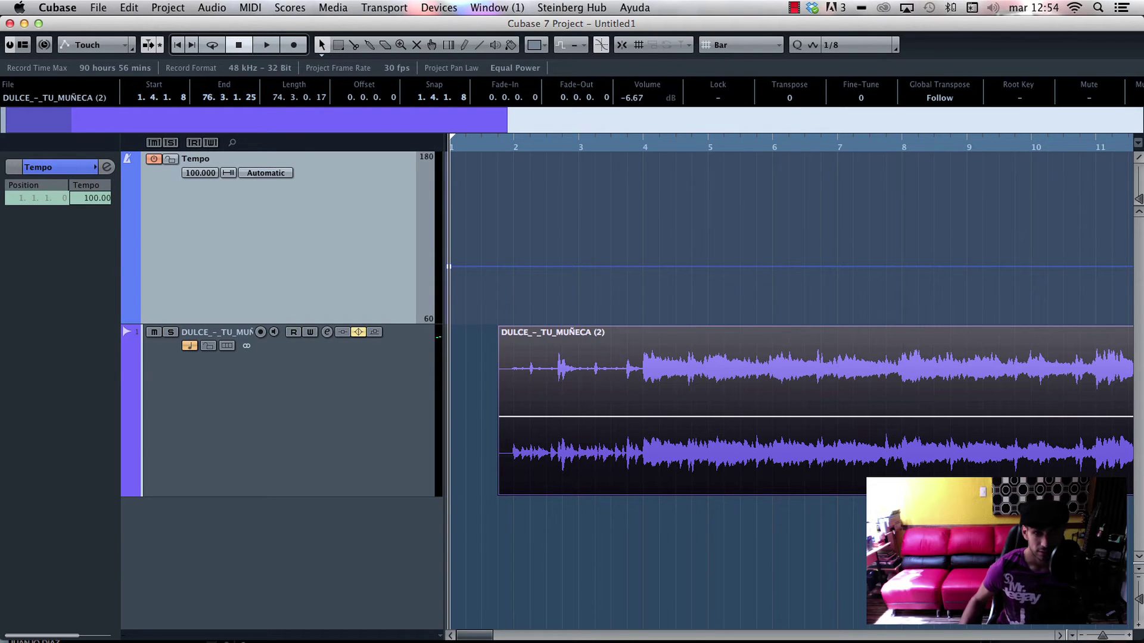
Step: Deselect the song clip, play it from the project start at the new tempo, and stop playback
{"action": "left_click", "coordinate": [501, 516]}
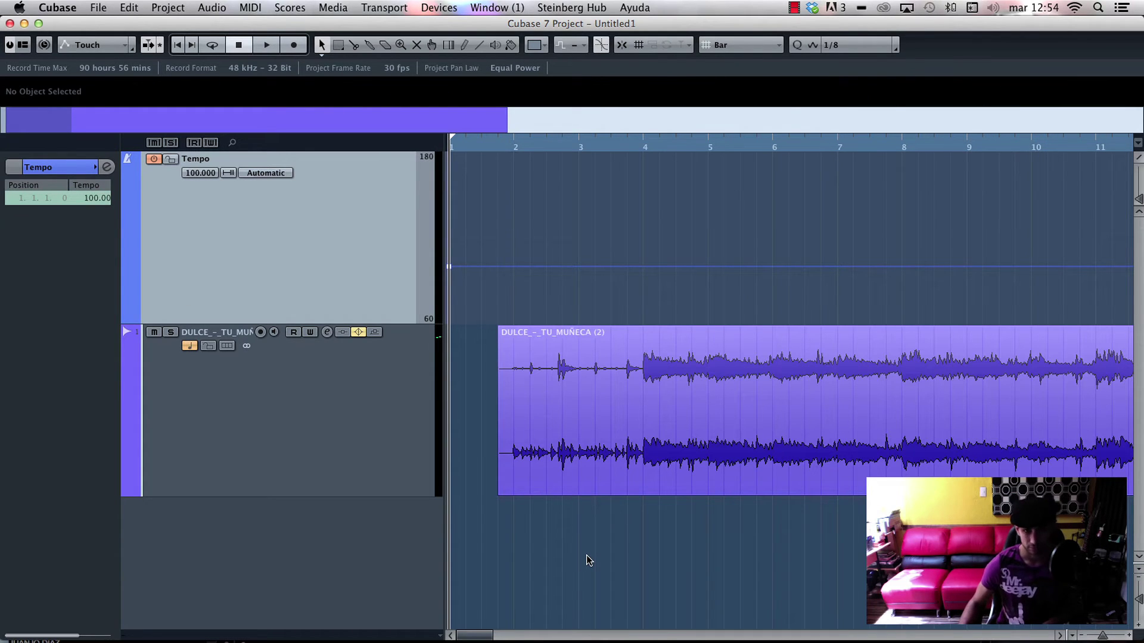
{"action": "key", "text": "space"}
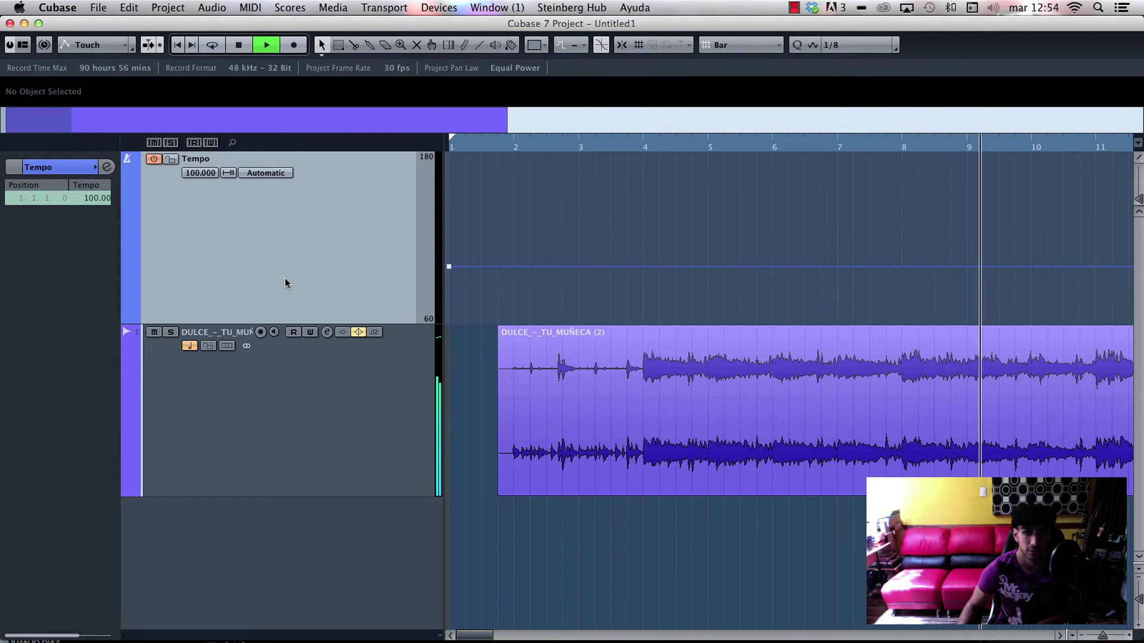
{"action": "key", "text": "space"}
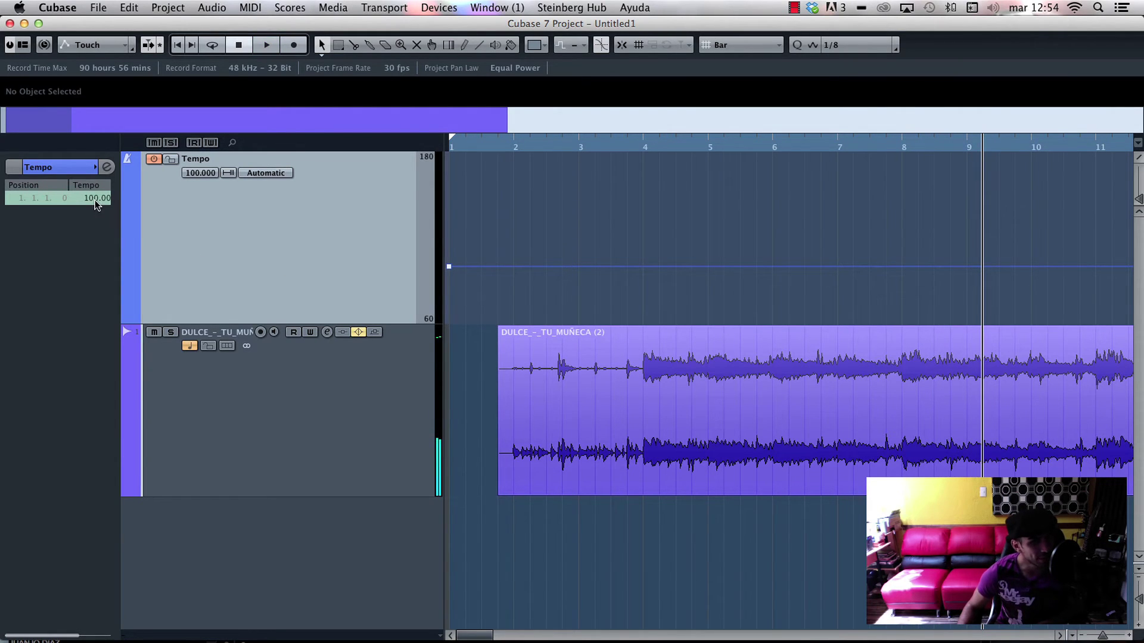
Step: Set the tempo event at position 1.1.1.0 to 120 BPM and return the project cursor to the start
{"action": "double_click", "coordinate": [86, 198]}
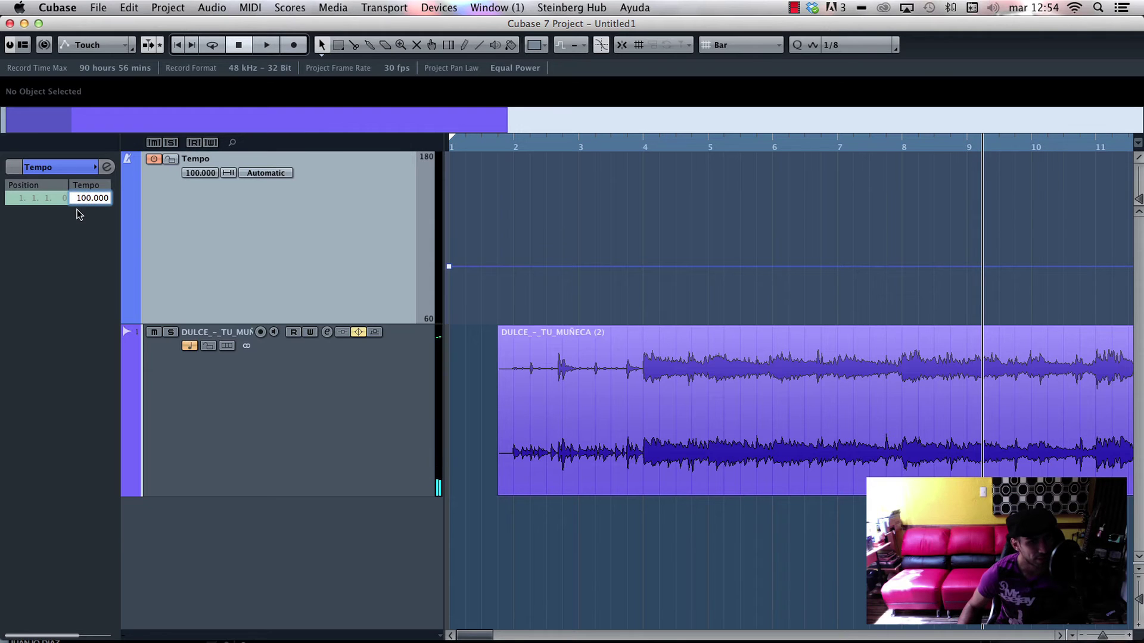
{"action": "key", "text": "Return"}
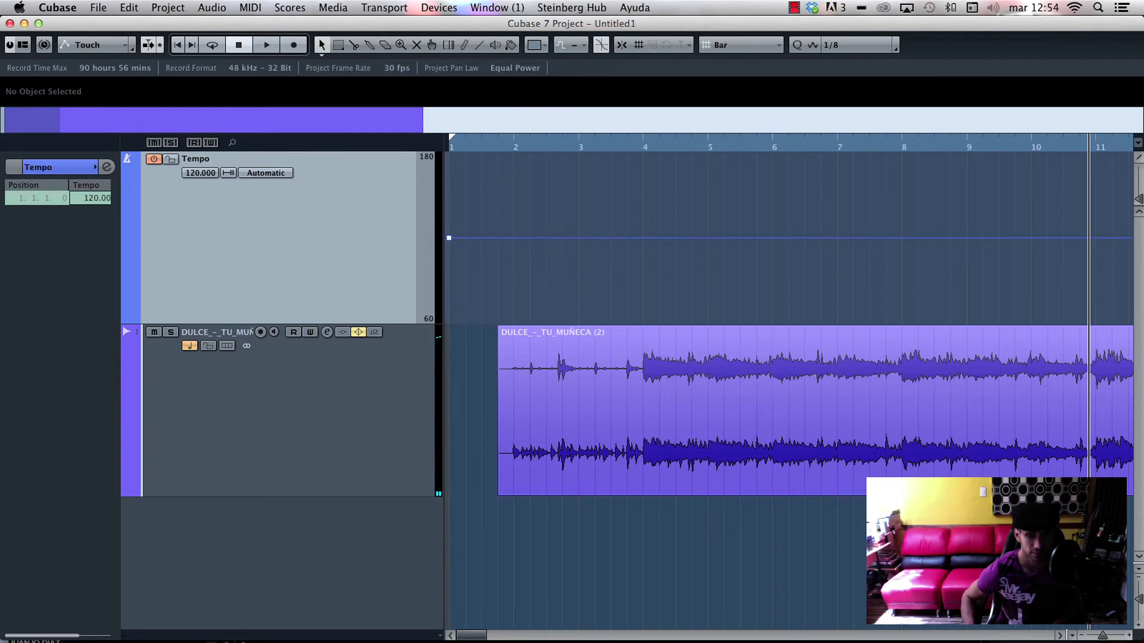
{"action": "key", "text": "Home"}
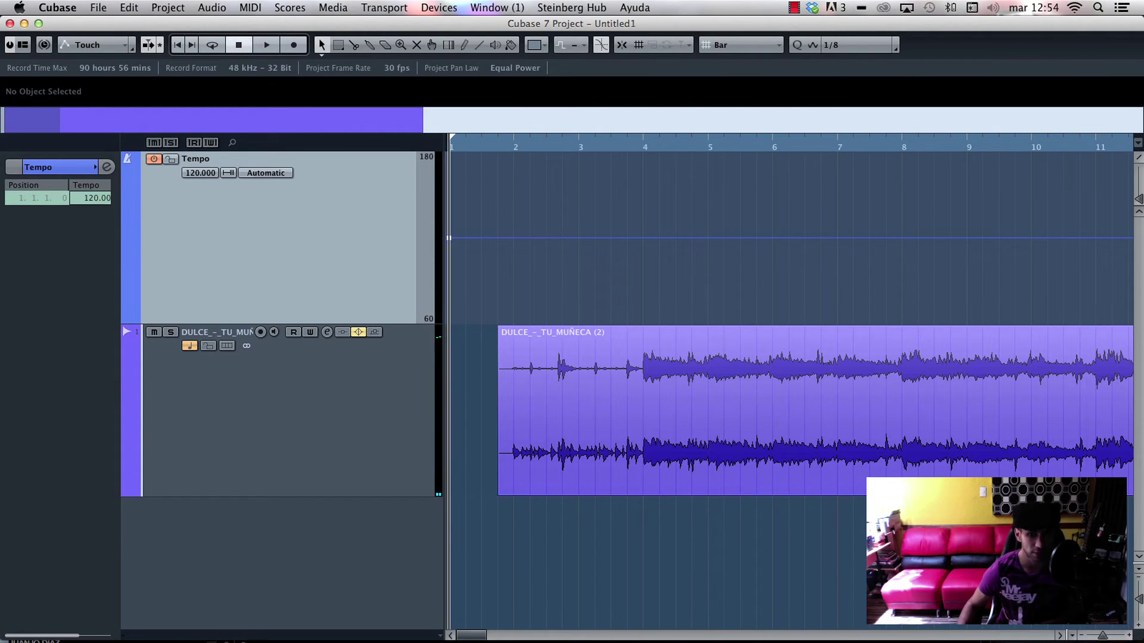
Step: Play the song from the project start, bring the whole clip into overview, and stop playback at about bar 9
{"action": "key", "text": "space"}
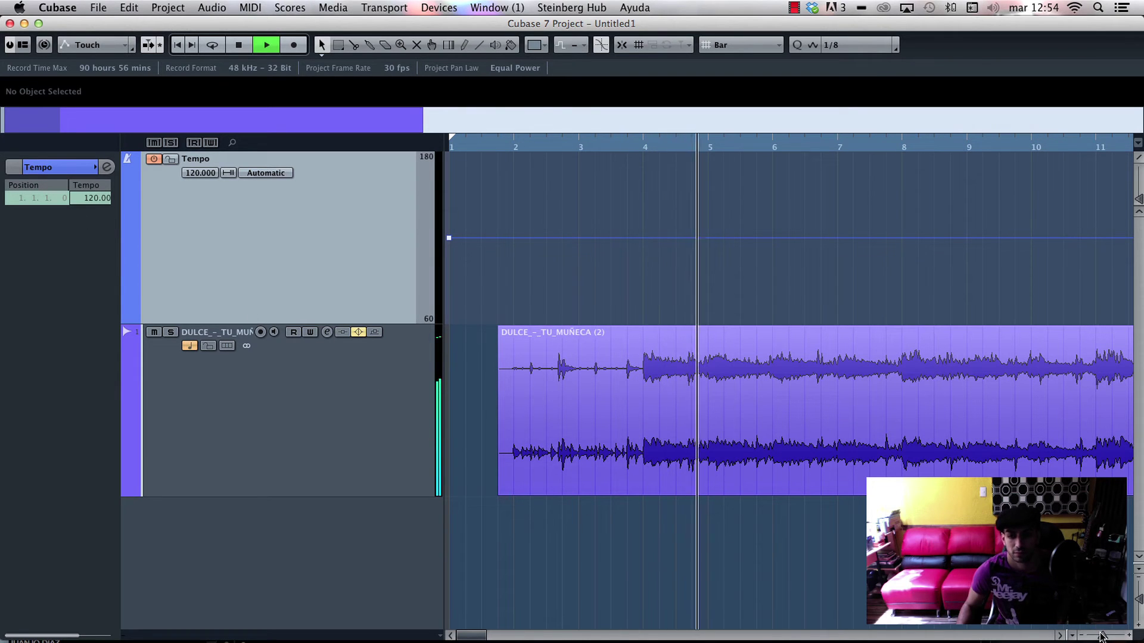
{"action": "left_click_drag", "start_coordinate": [1100, 637], "coordinate": [1096, 637]}
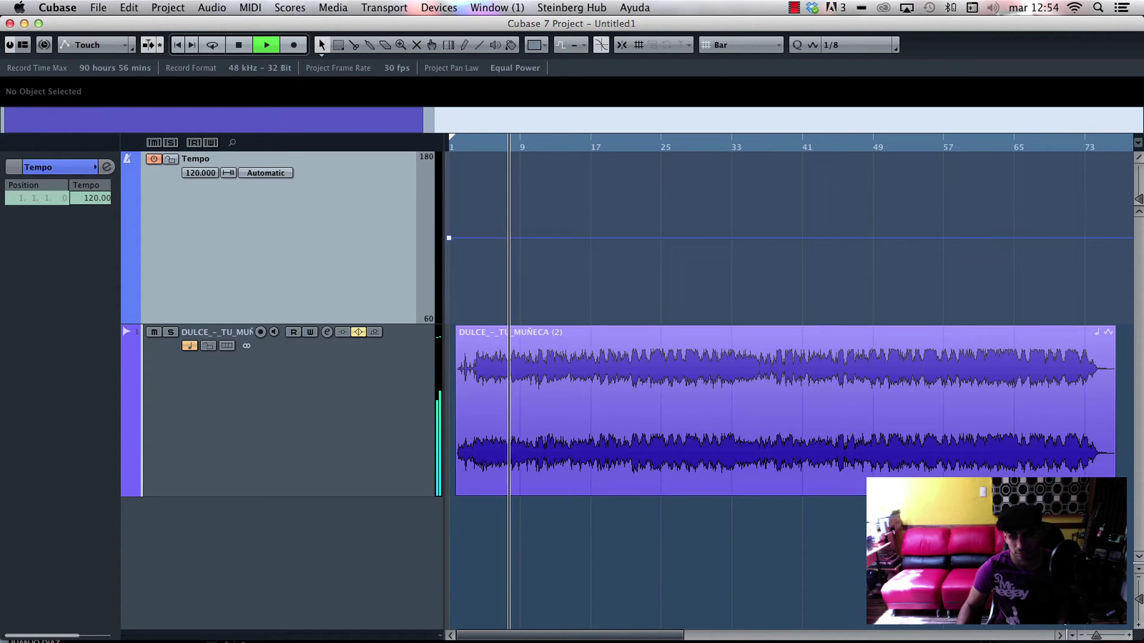
{"action": "key", "text": "g"}
{"action": "key", "text": "h"}
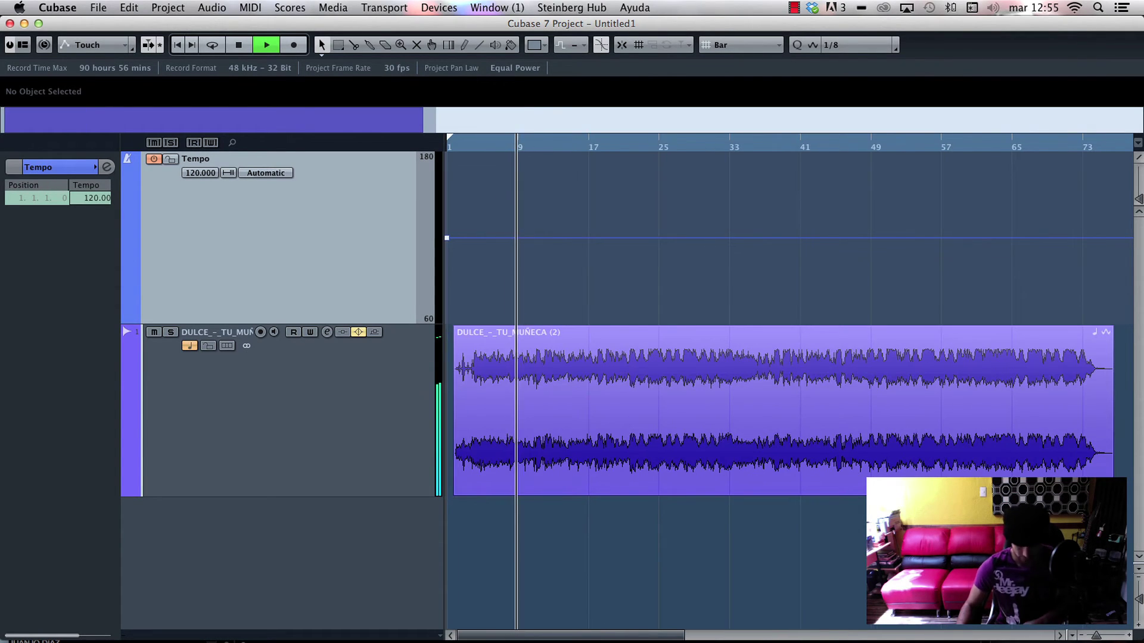
{"action": "left_click", "coordinate": [857, 381]}
{"action": "key", "text": "space"}
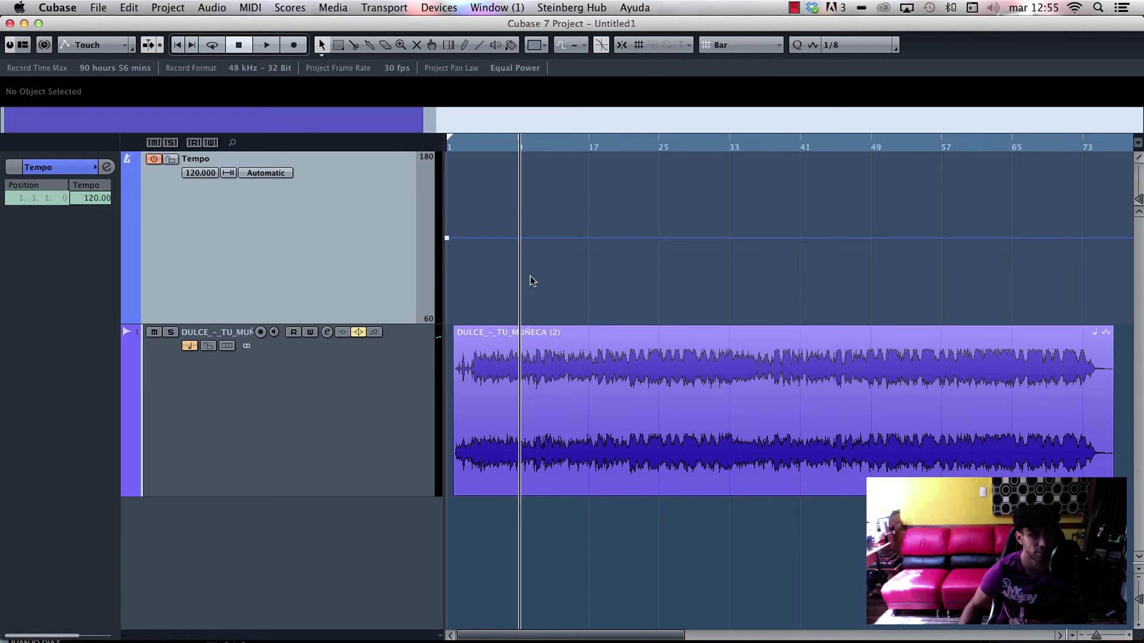
Step: Turn off Musical Mode for the song's audio file in the Pool and inspect the end of its clip
{"action": "mouse_move", "coordinate": [1096, 327]}
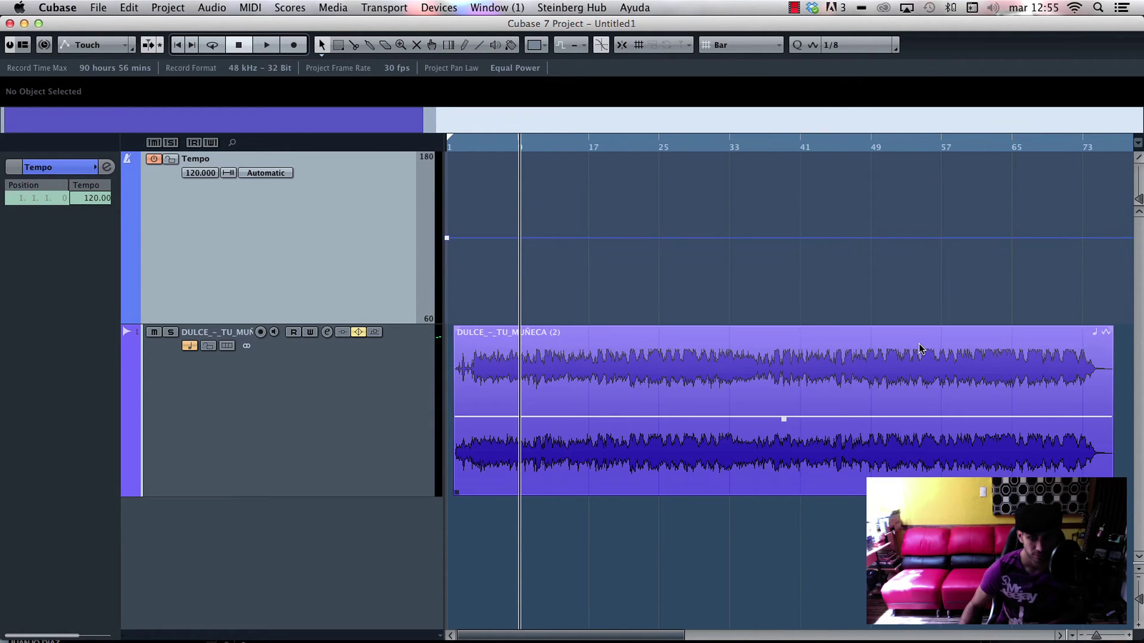
{"action": "mouse_move", "coordinate": [935, 366]}
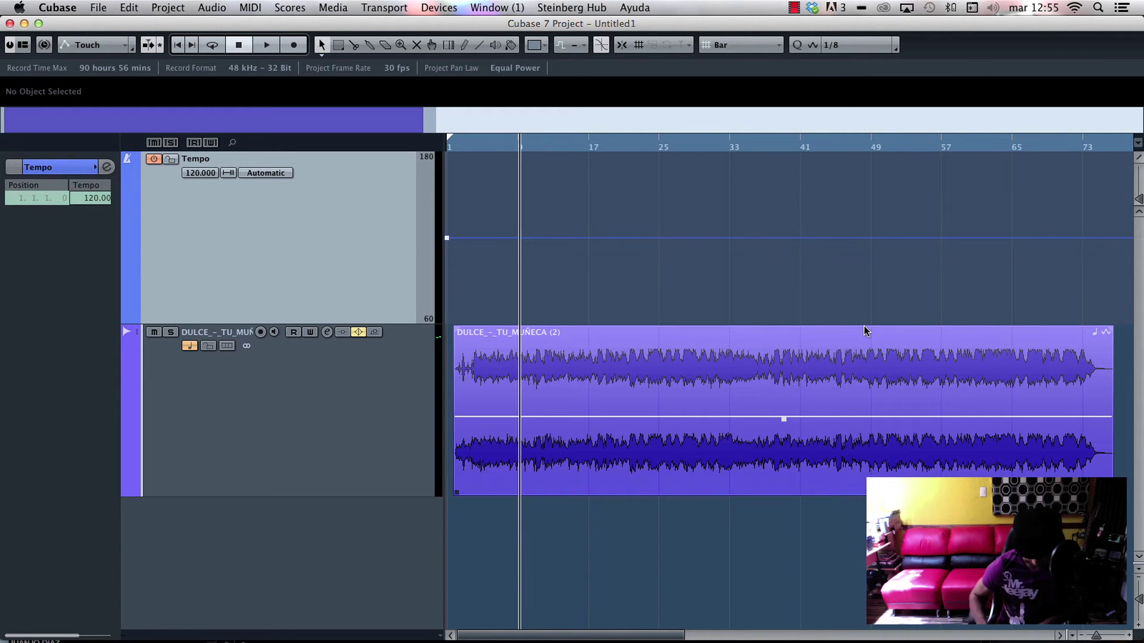
{"action": "key", "text": "super+p"}
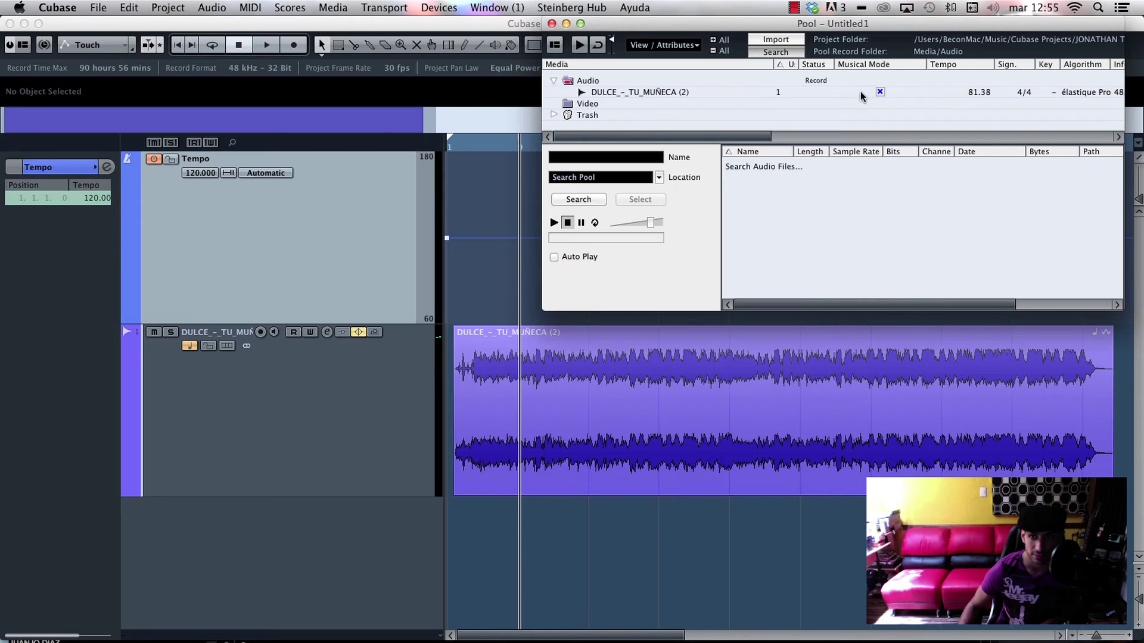
{"action": "left_click", "coordinate": [880, 93]}
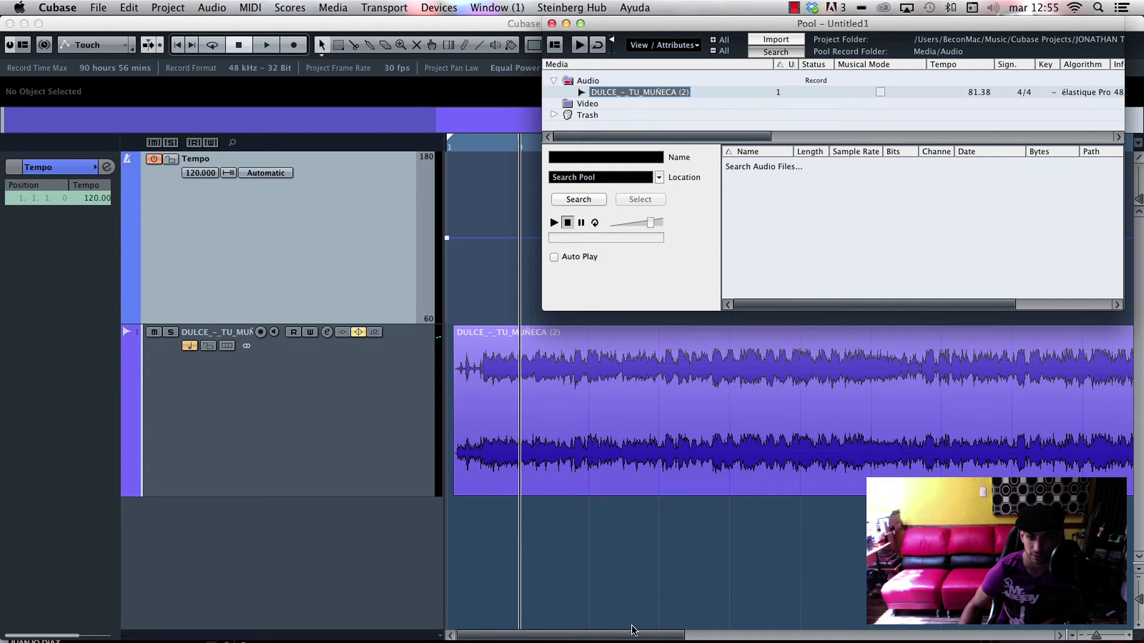
{"action": "left_click_drag", "start_coordinate": [634, 632], "coordinate": [795, 633]}
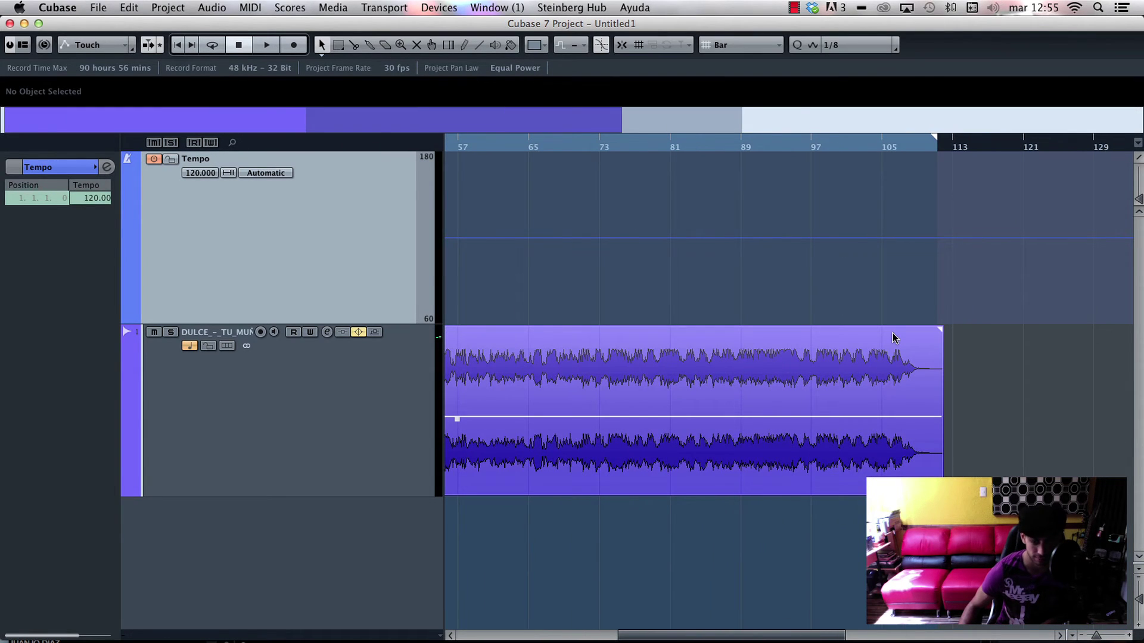
Step: Turn Musical Mode back on for the song's audio file in the Pool, close the Pool, and return to the song's beginning
{"action": "key", "text": "super+p"}
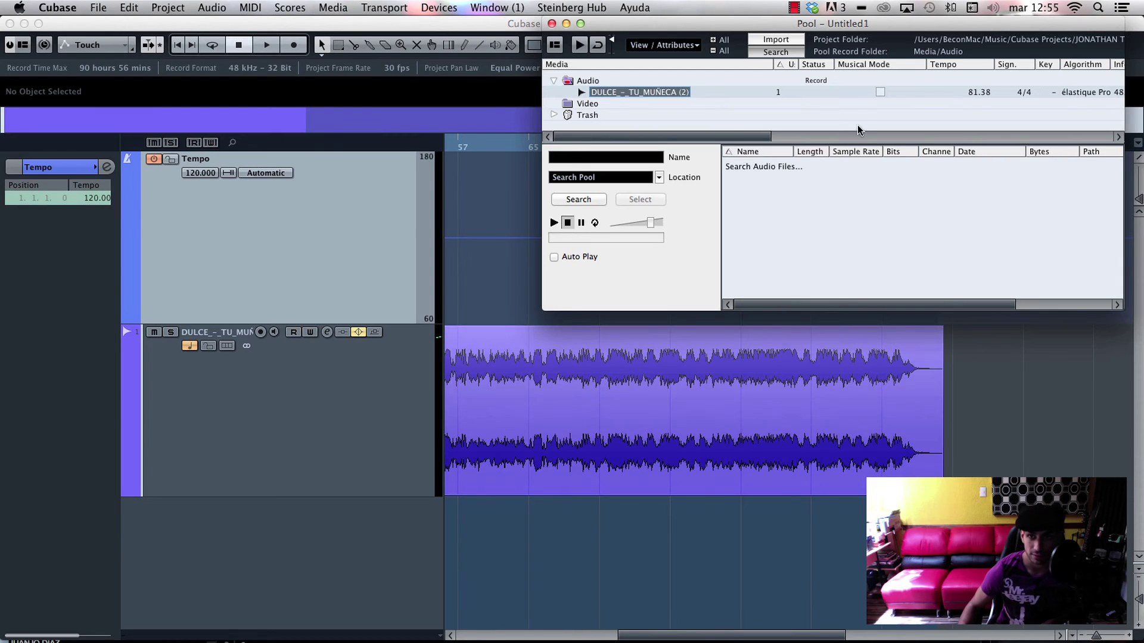
{"action": "left_click", "coordinate": [880, 92]}
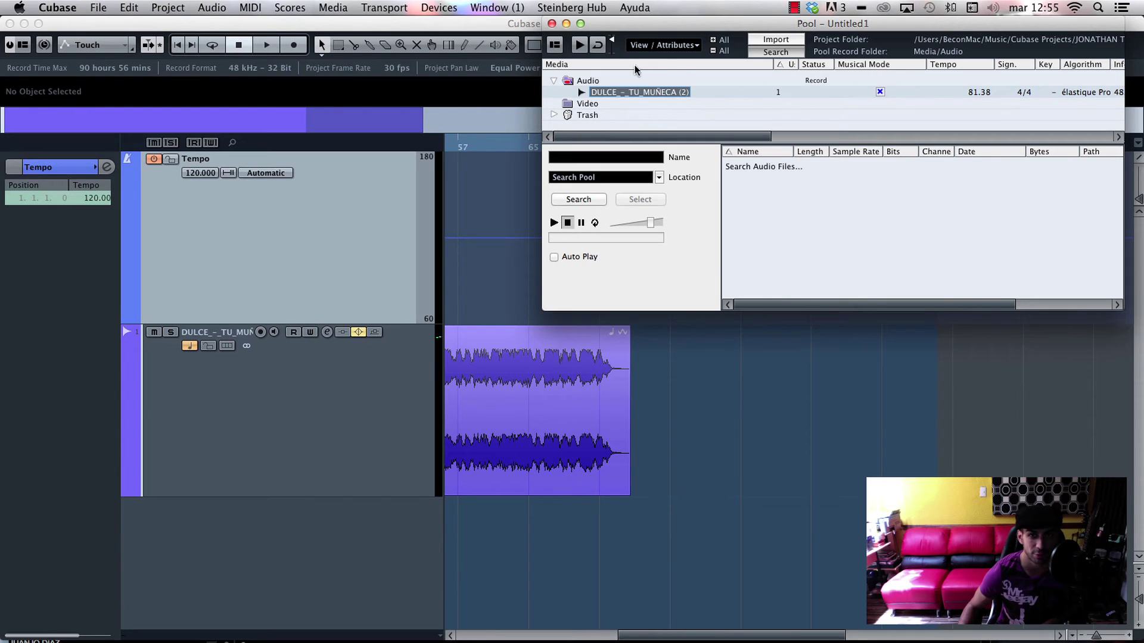
{"action": "left_click", "coordinate": [552, 24]}
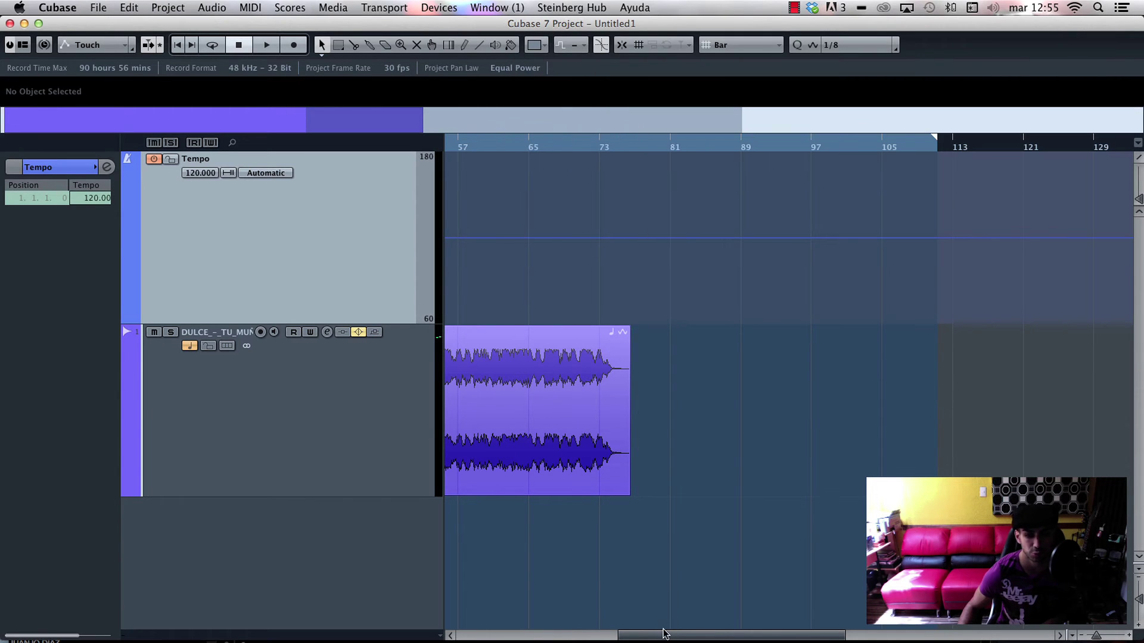
{"action": "left_click_drag", "start_coordinate": [666, 635], "coordinate": [492, 637]}
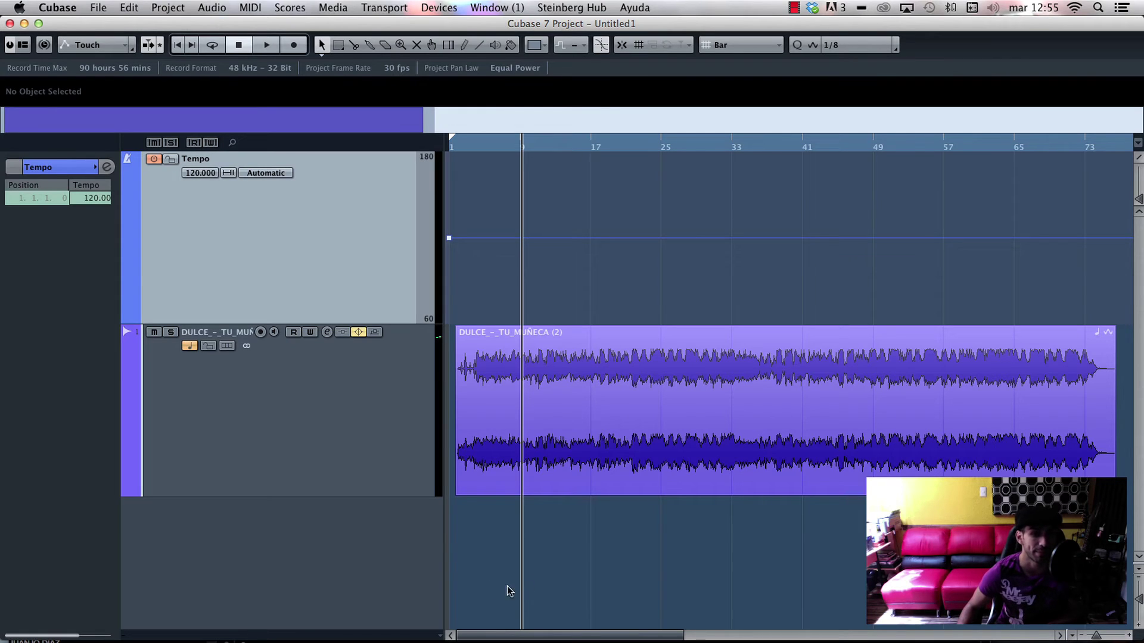
Step: Set the tempo event at position 1.1.1.0 to 86 BPM
{"action": "double_click", "coordinate": [91, 203]}
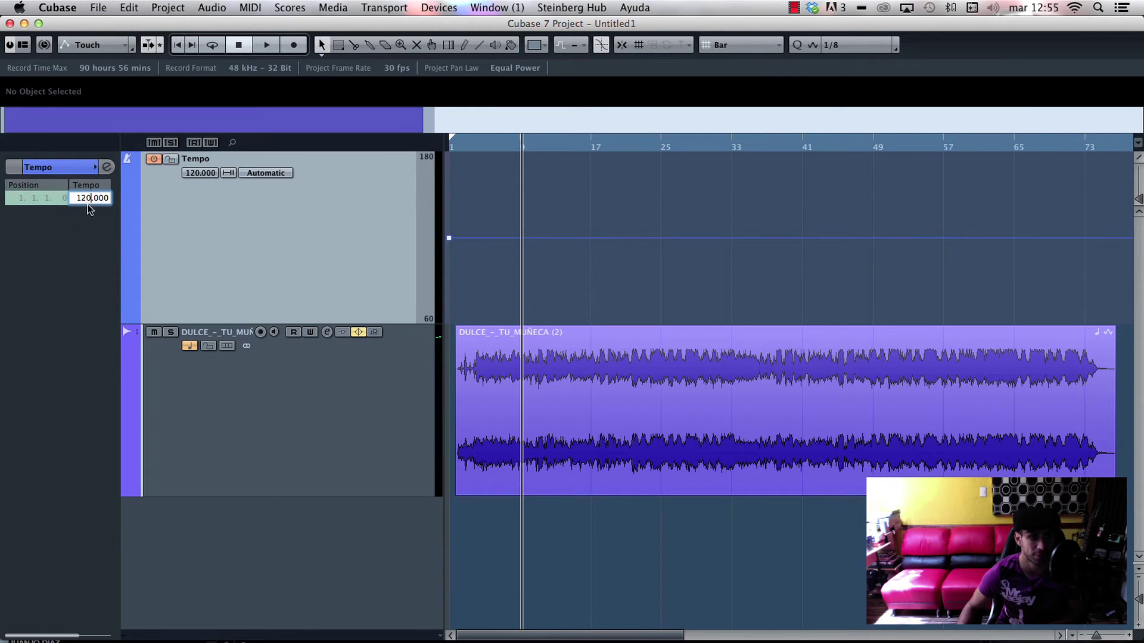
{"action": "key", "text": "BackSpace"}
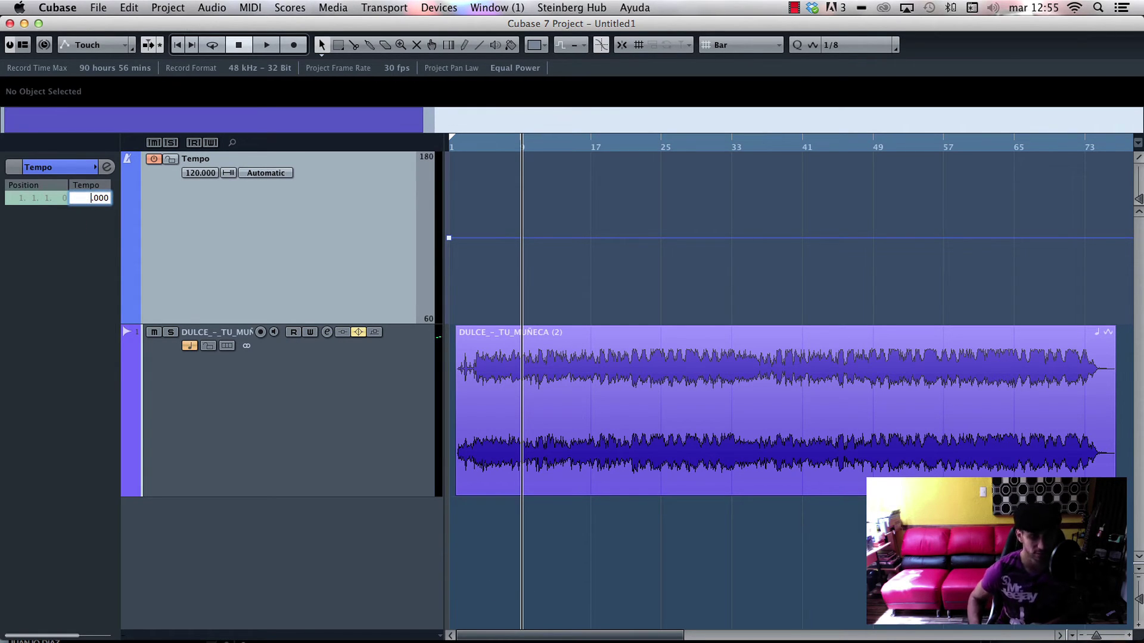
{"action": "type", "text": "86"}
{"action": "key", "text": "Return"}
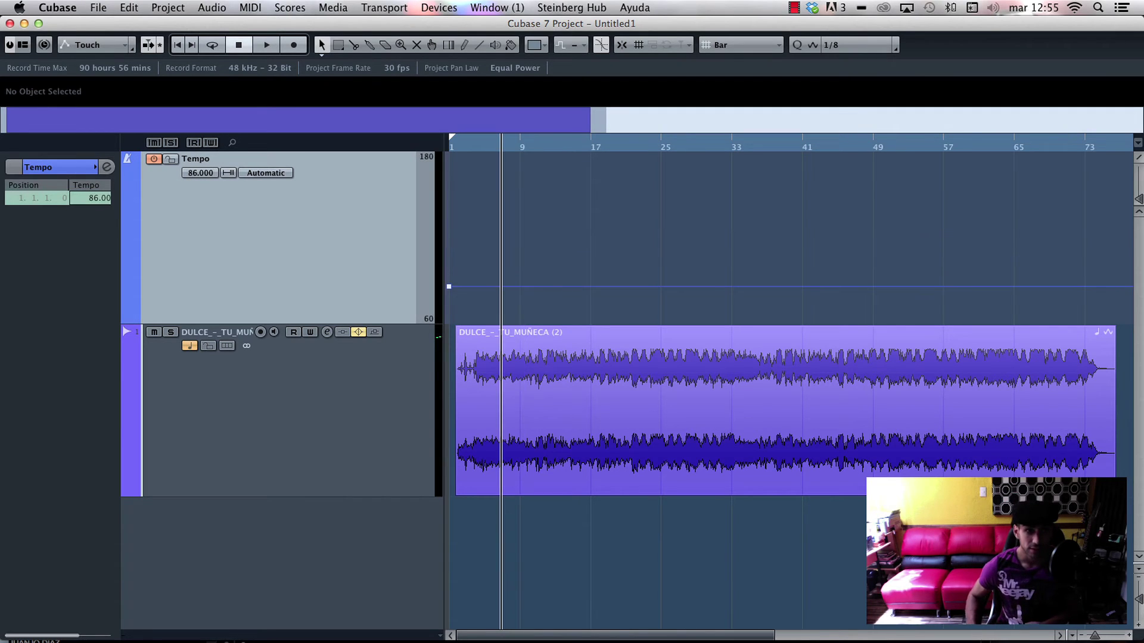
Step: Play the song from the project start with its opening bars enlarged, and stop playback at about bar 3
{"action": "key", "text": "Home"}
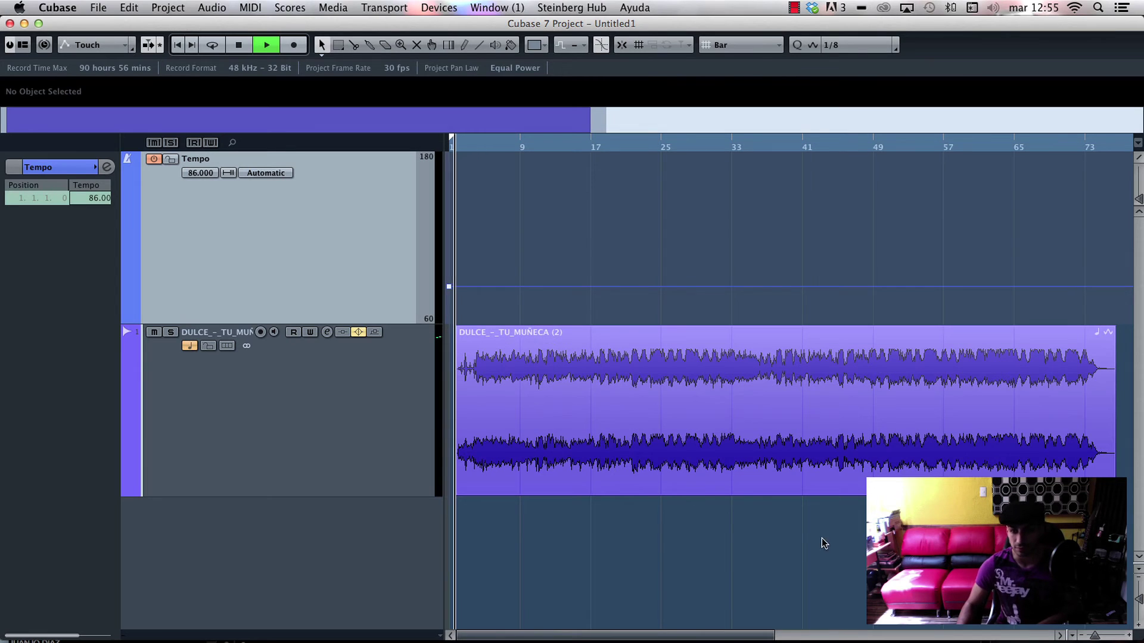
{"action": "left_click", "coordinate": [1127, 636]}
{"action": "left_click", "coordinate": [1128, 636]}
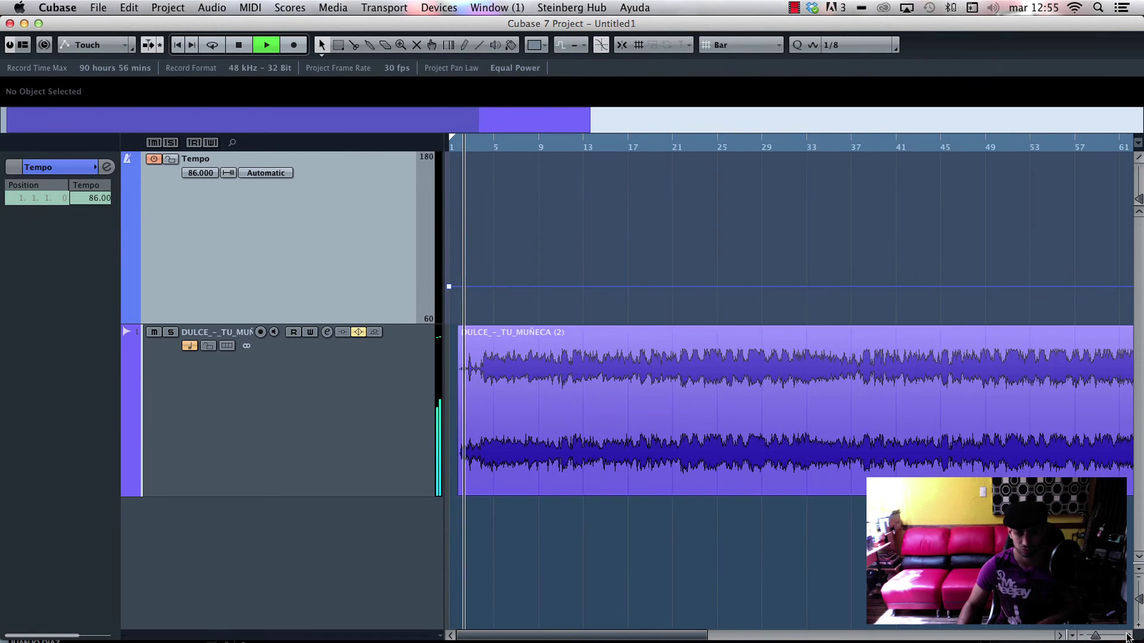
{"action": "left_click", "coordinate": [1128, 636]}
{"action": "key", "text": "space"}
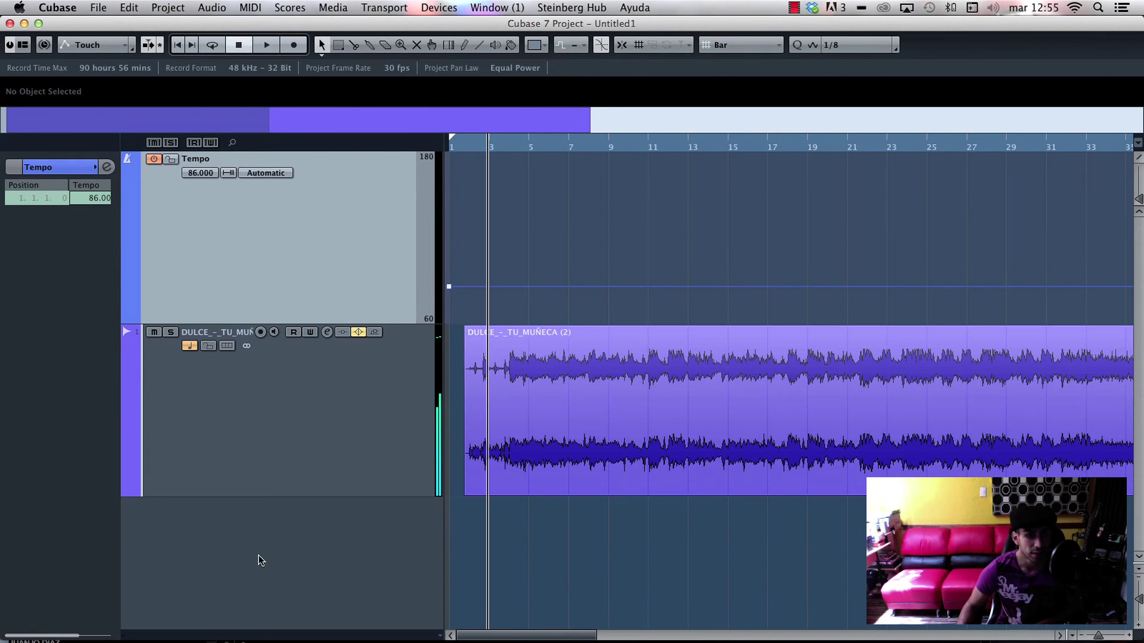
Step: Add one instrument track that uses EZdrummer as its VST instrument
{"action": "right_click", "coordinate": [281, 524]}
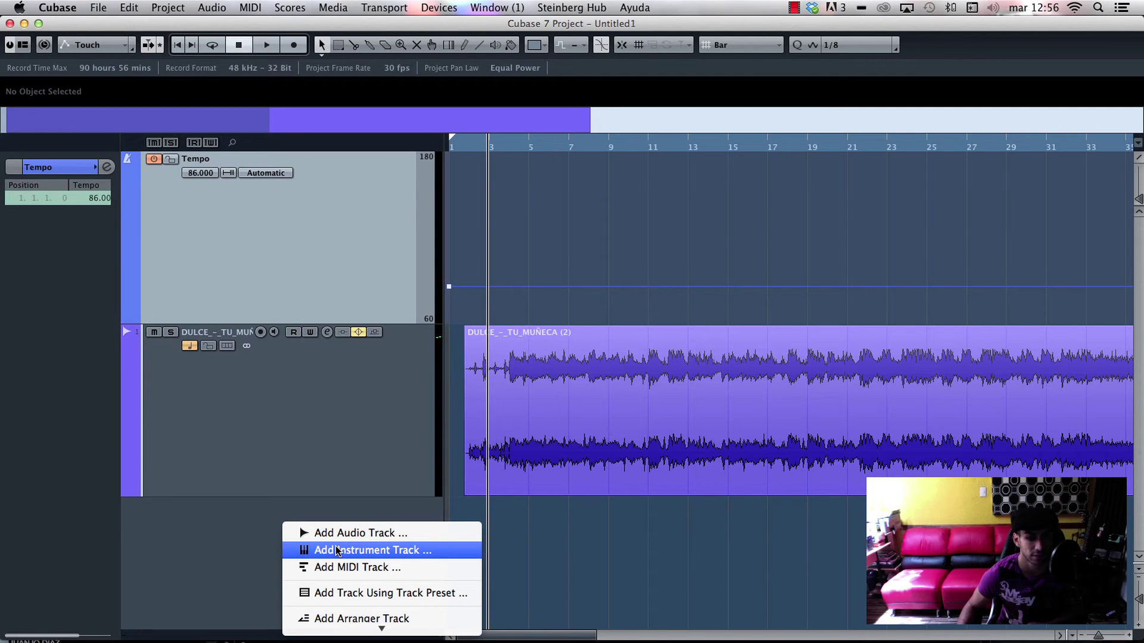
{"action": "left_click", "coordinate": [337, 551]}
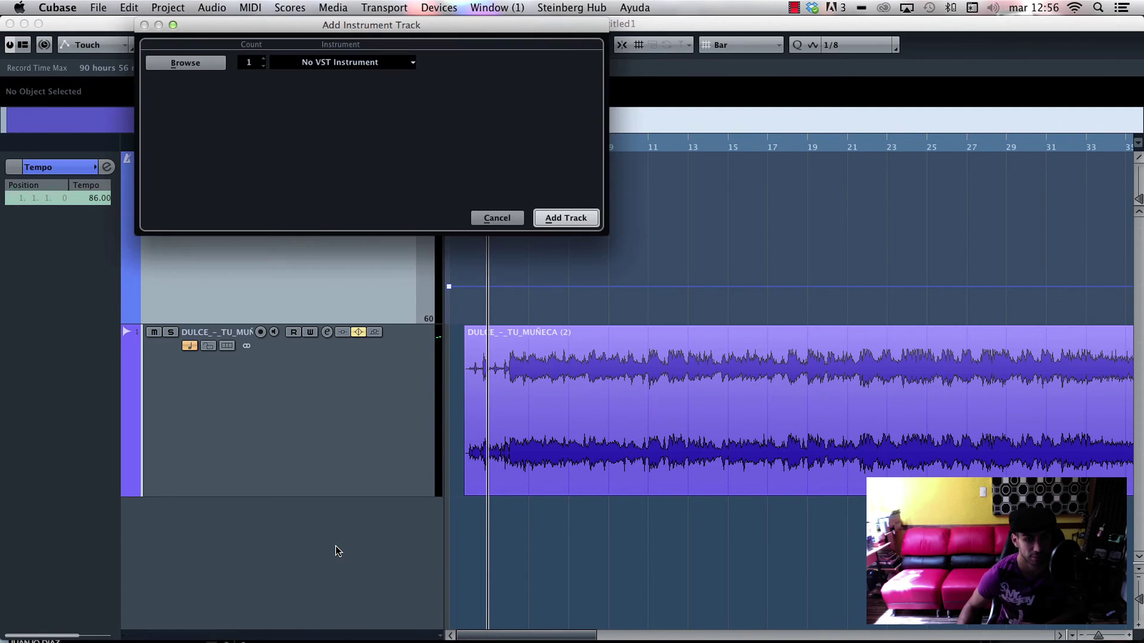
{"action": "left_click", "coordinate": [336, 62]}
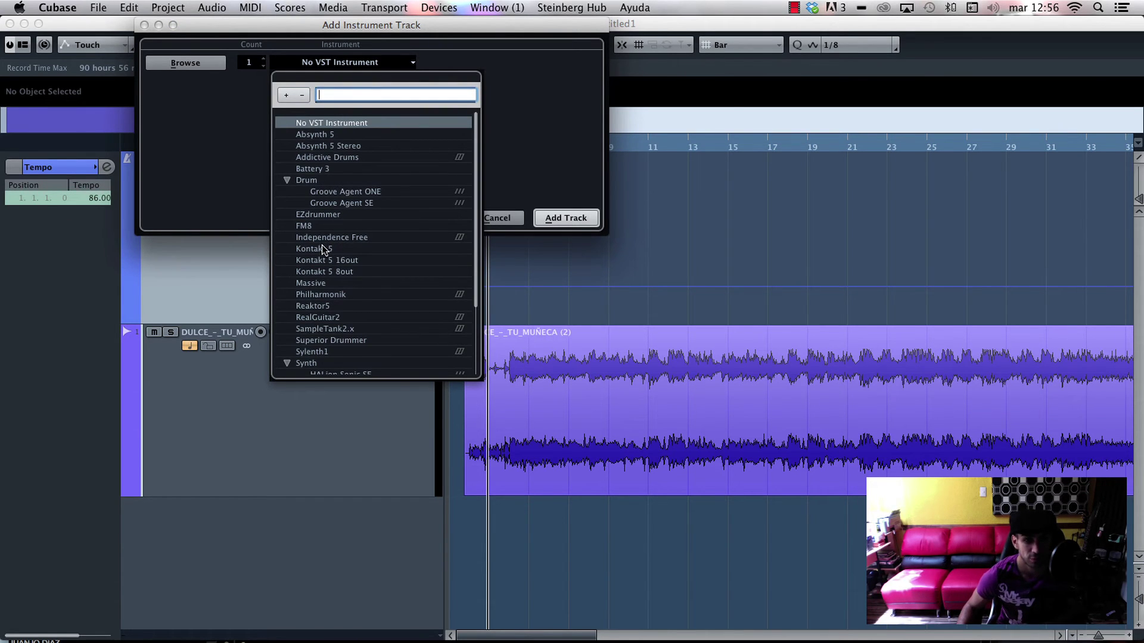
{"action": "scroll", "coordinate": [322, 249], "scroll_direction": "down", "scroll_amount": 3}
{"action": "scroll", "coordinate": [323, 249], "scroll_direction": "up", "scroll_amount": 3}
{"action": "scroll", "coordinate": [323, 249], "scroll_direction": "down", "scroll_amount": 3}
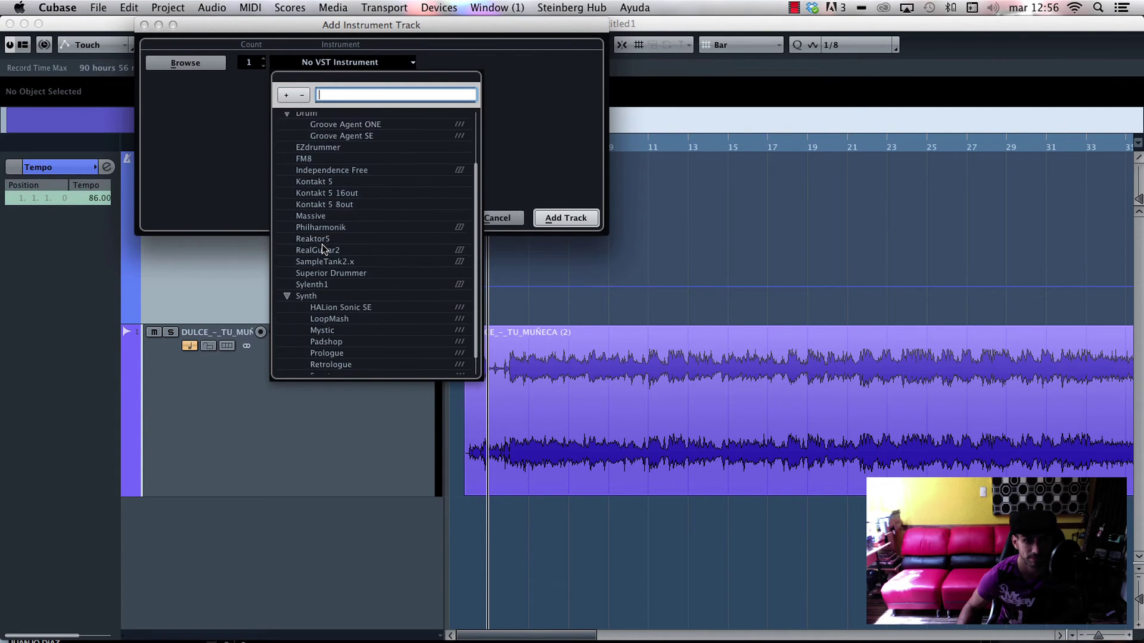
{"action": "scroll", "coordinate": [322, 249], "scroll_direction": "up", "scroll_amount": 3}
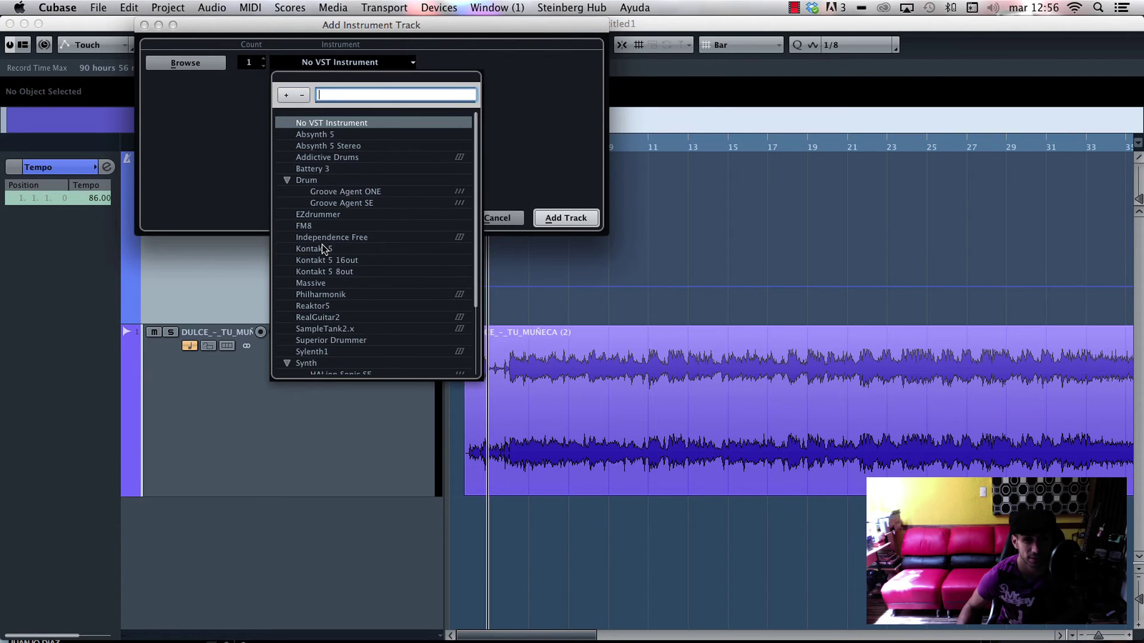
{"action": "left_click", "coordinate": [312, 215]}
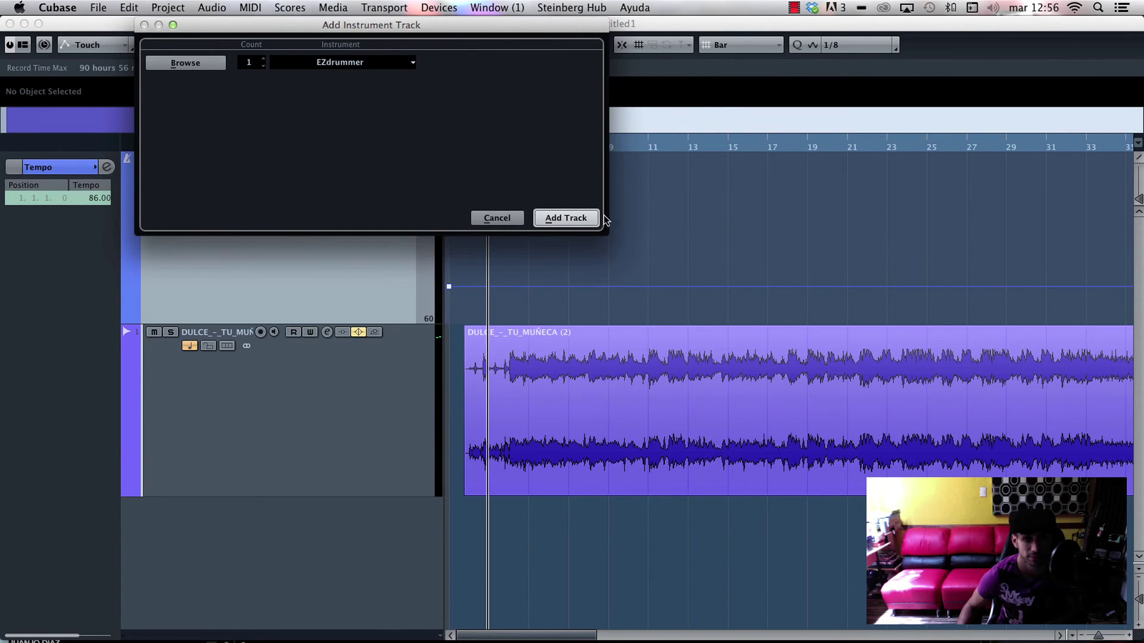
{"action": "left_click", "coordinate": [549, 218]}
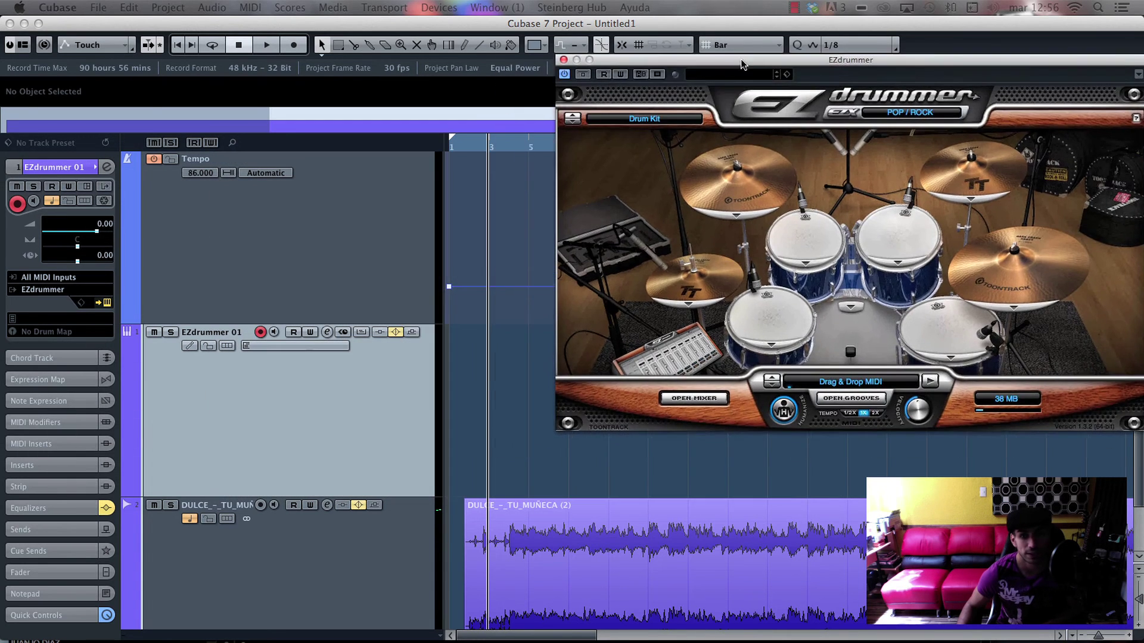
Step: Open the EZdrummer grooves, choose EZD POP/ROCK, the 4/4 straight POP/ROCK style and GROOVE 16, and start its preview
{"action": "left_click_drag", "start_coordinate": [748, 62], "coordinate": [670, 27]}
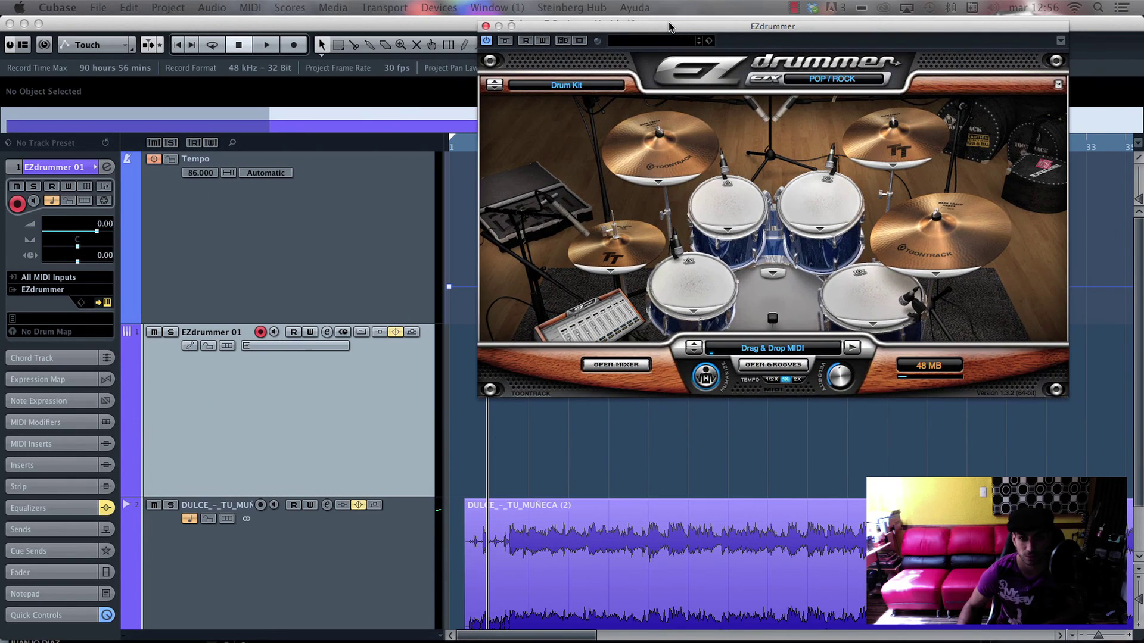
{"action": "left_click", "coordinate": [784, 368]}
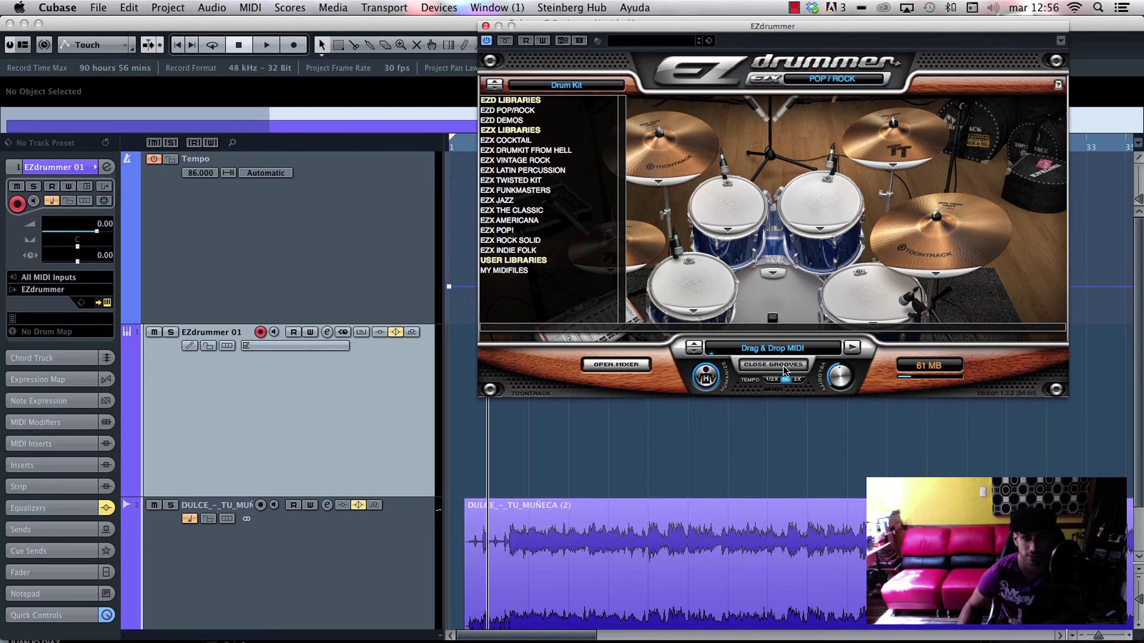
{"action": "left_click", "coordinate": [517, 110]}
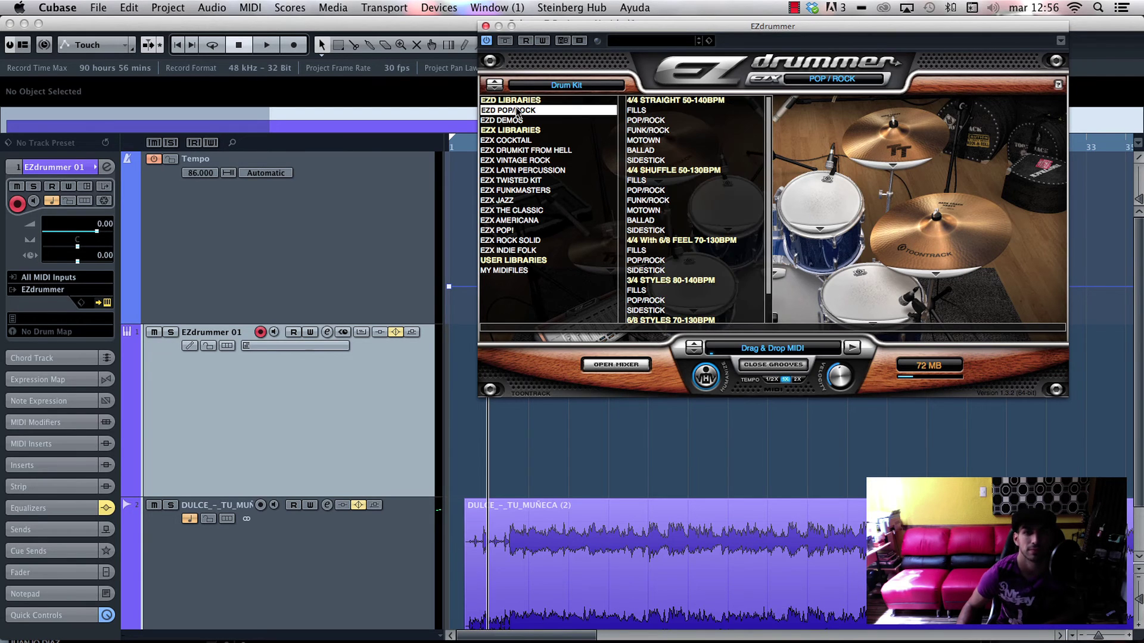
{"action": "left_click", "coordinate": [639, 121]}
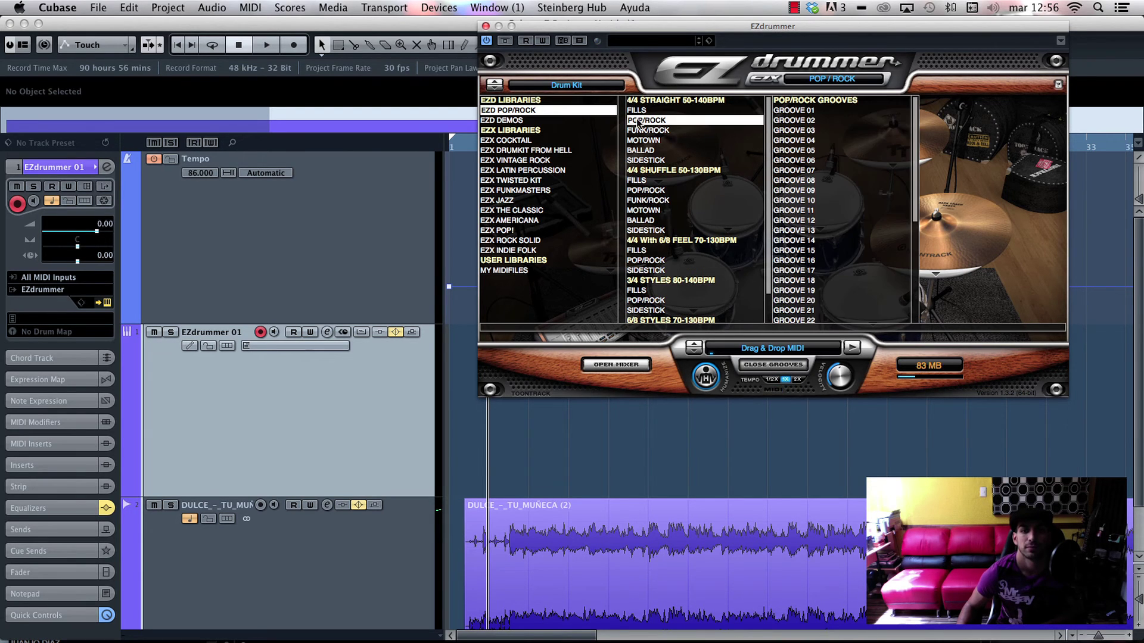
{"action": "left_click", "coordinate": [810, 260]}
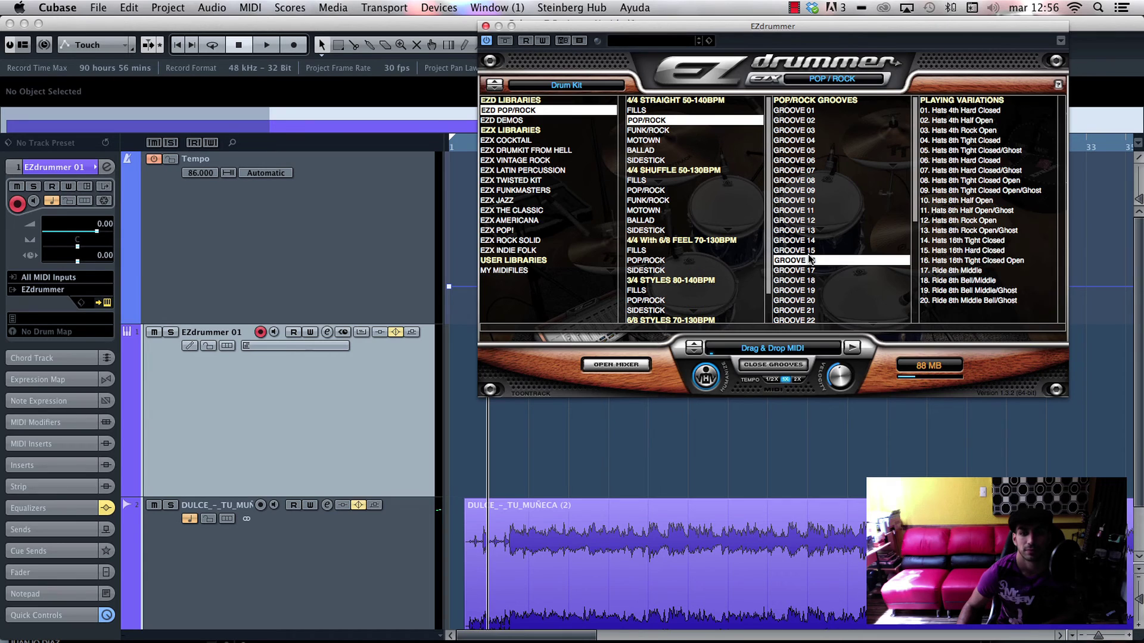
{"action": "left_click", "coordinate": [853, 348]}
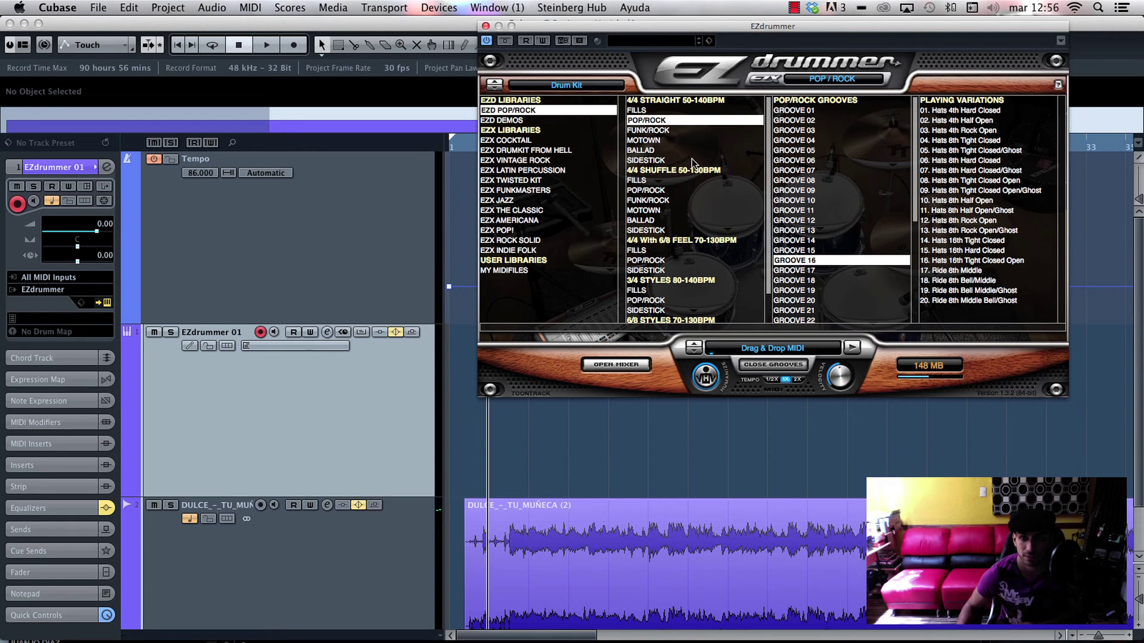
Step: Audition GROOVE 16 variation 03. Hats 4th Rock Open, and switch the preview to variation 10. Hats 8th Half Open
{"action": "left_click", "coordinate": [852, 349]}
{"action": "left_click", "coordinate": [948, 131]}
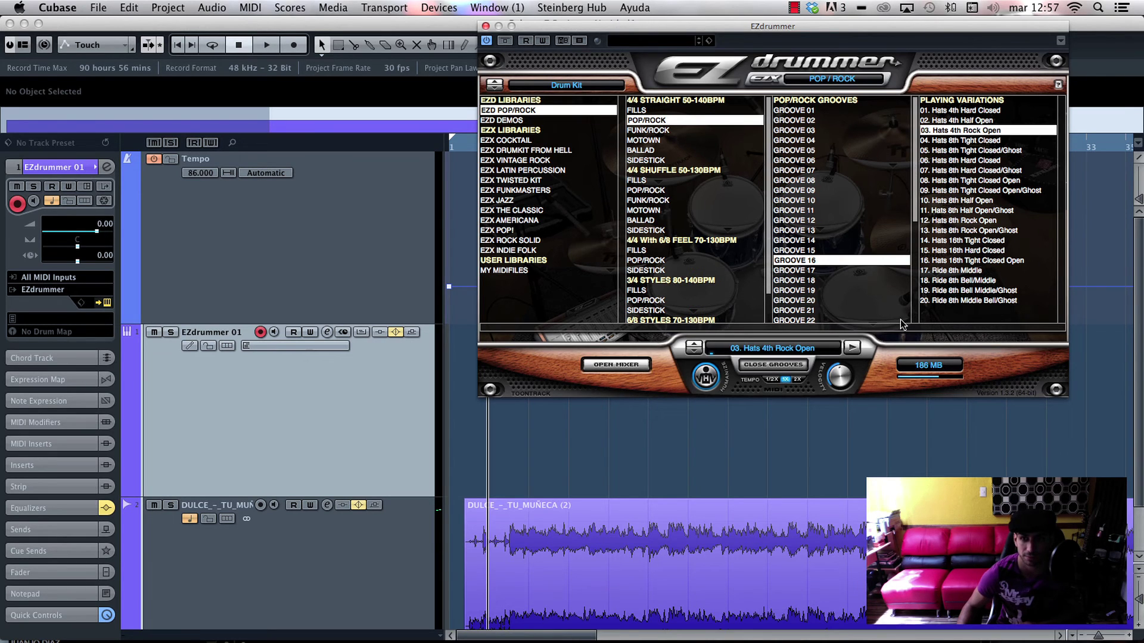
{"action": "left_click", "coordinate": [854, 349]}
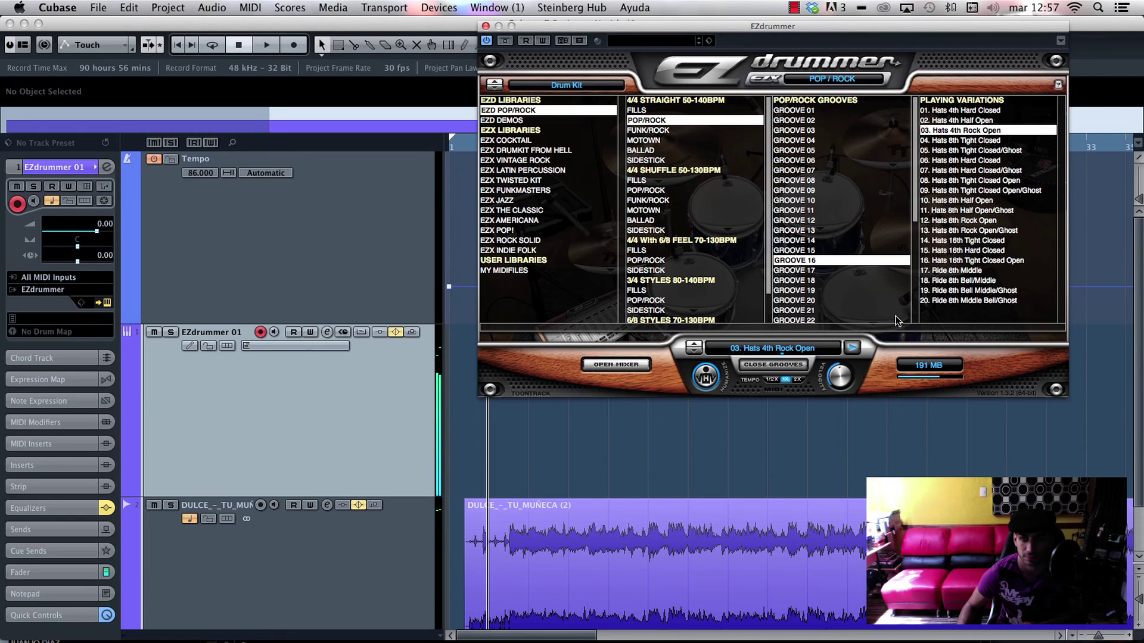
{"action": "left_click", "coordinate": [953, 190]}
{"action": "left_click", "coordinate": [954, 202]}
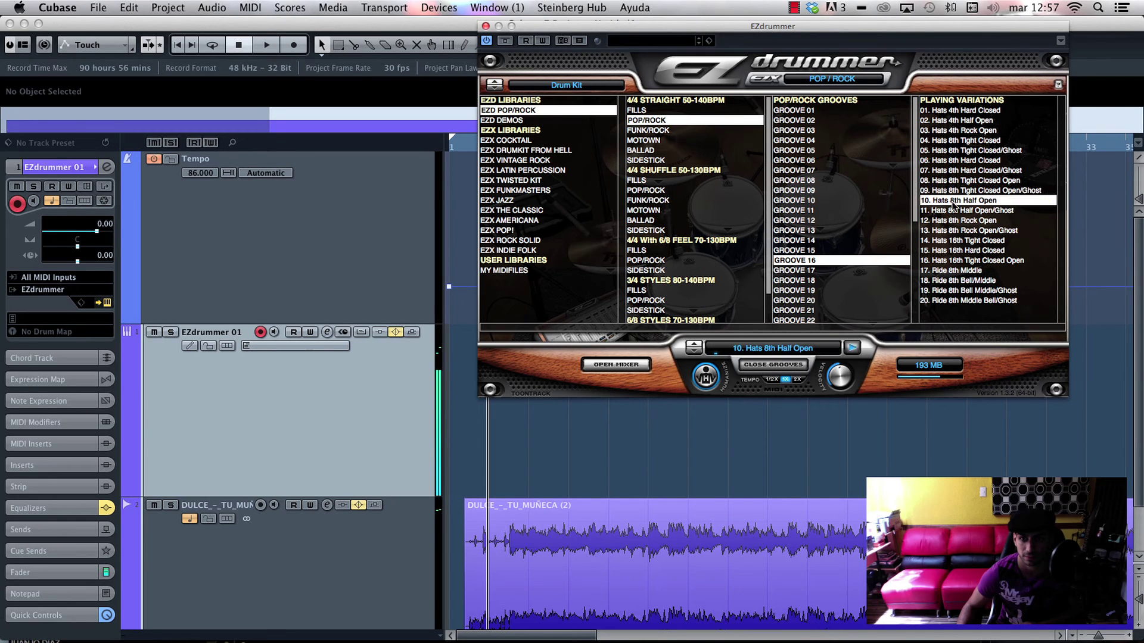
Step: Compare the groove preview at the 1/2X and 1X tempos and set its tempo to 2X
{"action": "left_click", "coordinate": [798, 379]}
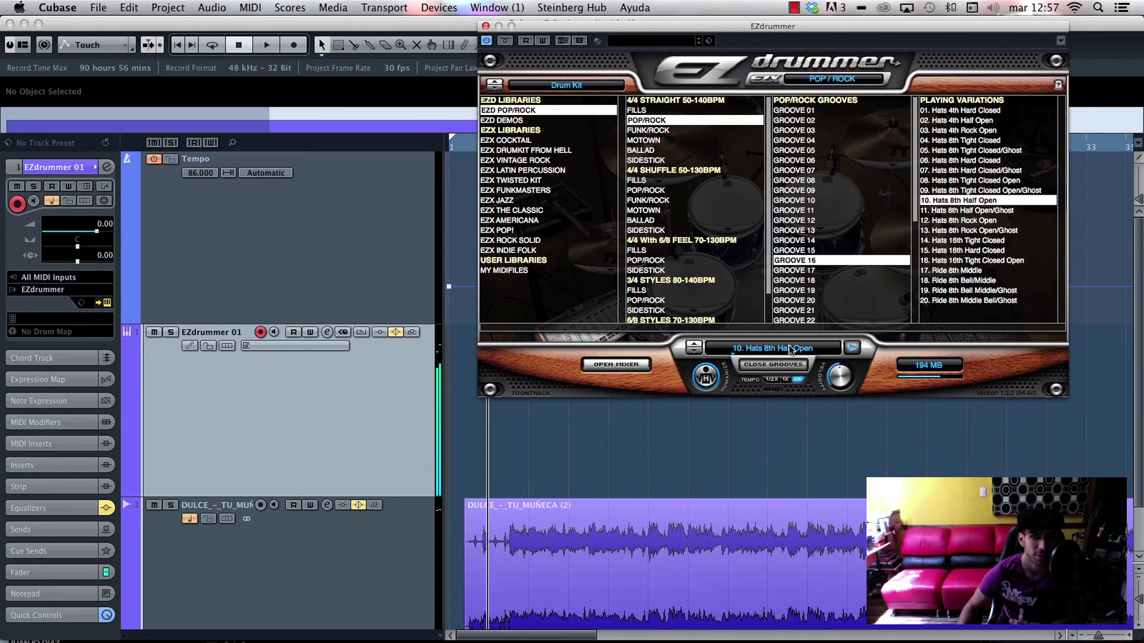
{"action": "left_click", "coordinate": [772, 380]}
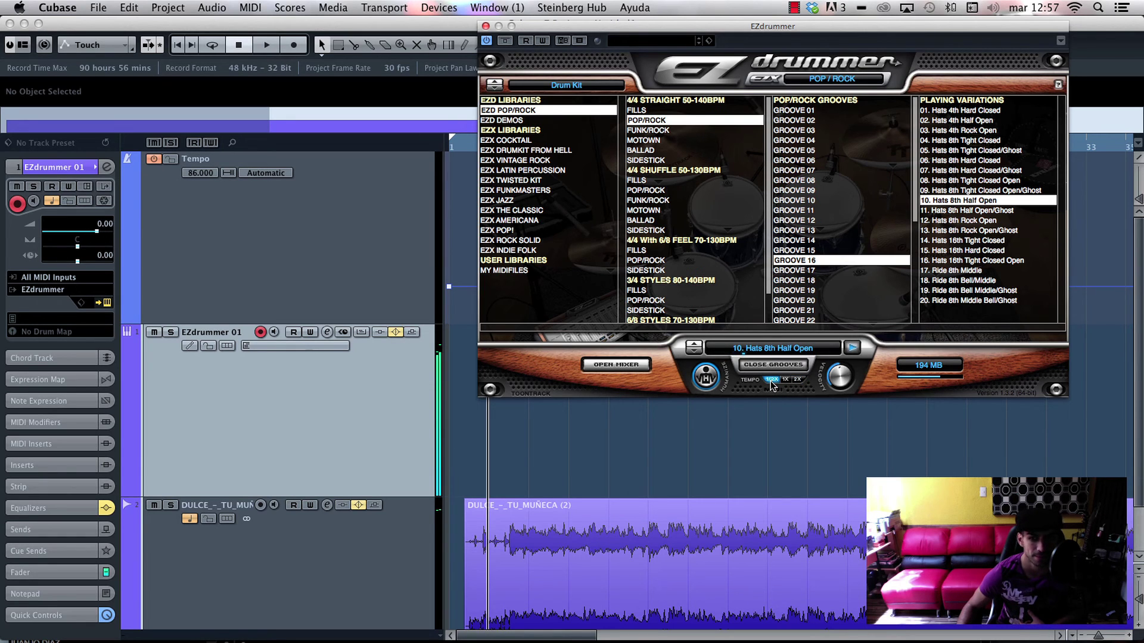
{"action": "left_click", "coordinate": [785, 381]}
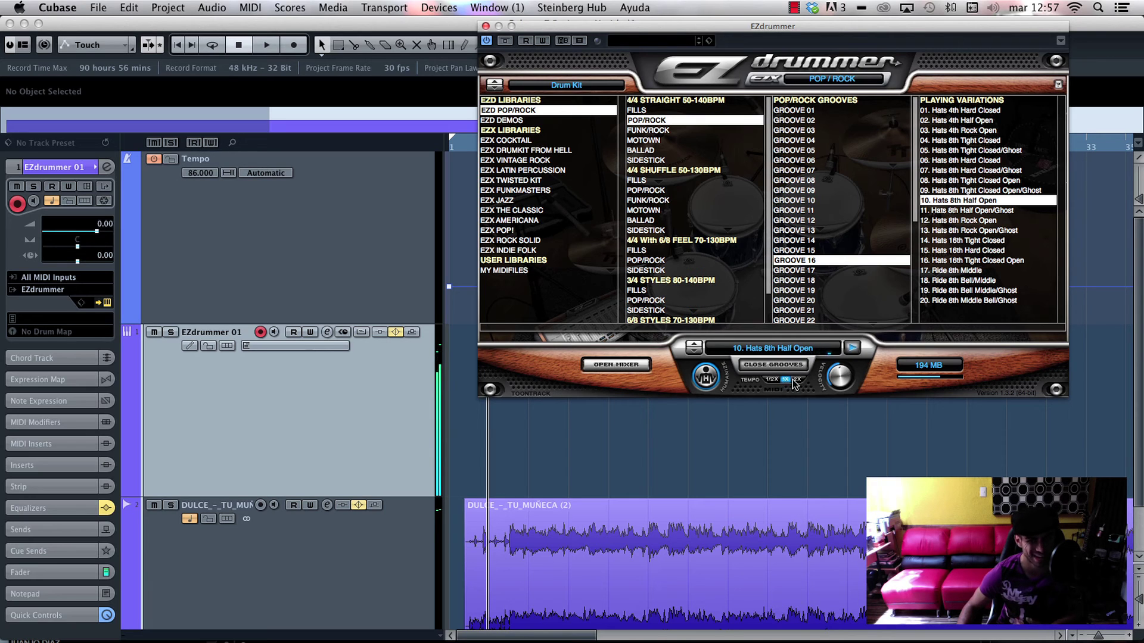
{"action": "left_click", "coordinate": [798, 380]}
{"action": "left_click_drag", "start_coordinate": [832, 381], "coordinate": [840, 368]}
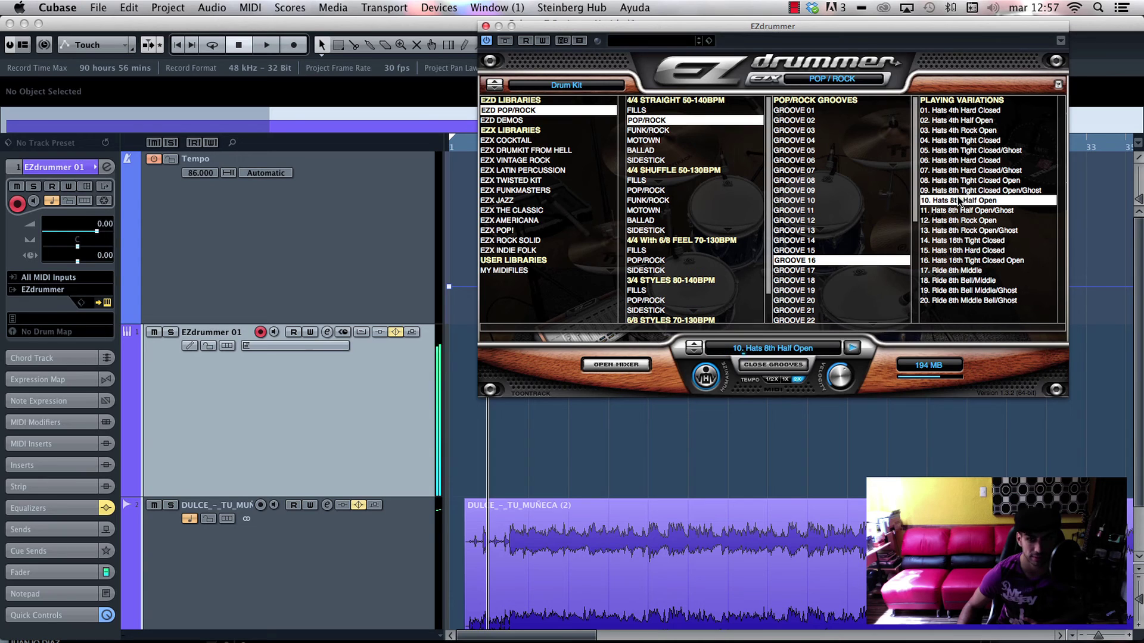
Step: Place the 10. Hats 8th Half Open groove on the EZdrummer 01 track at bar 3 and hide the EZdrummer window
{"action": "left_click", "coordinate": [514, 445]}
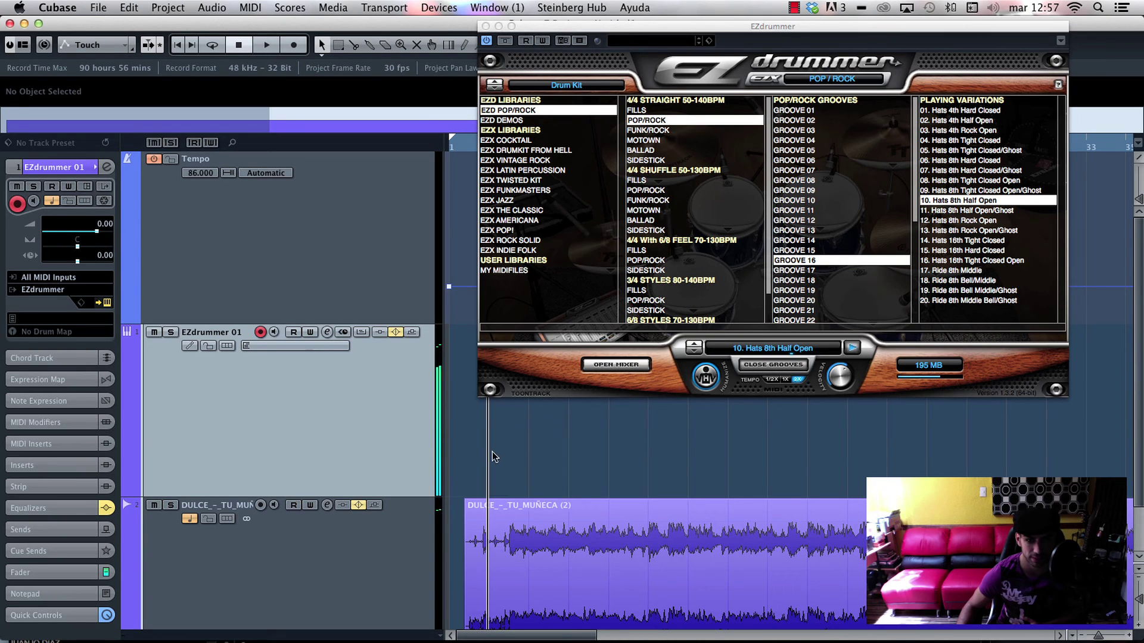
{"action": "left_click", "coordinate": [853, 348]}
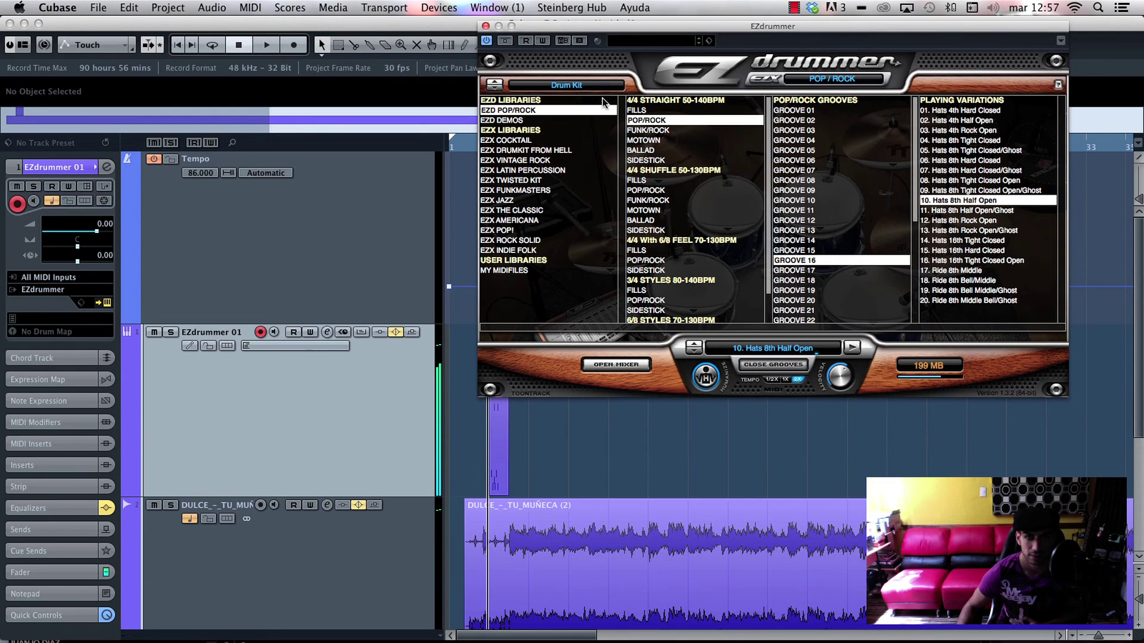
{"action": "double_click", "coordinate": [640, 27]}
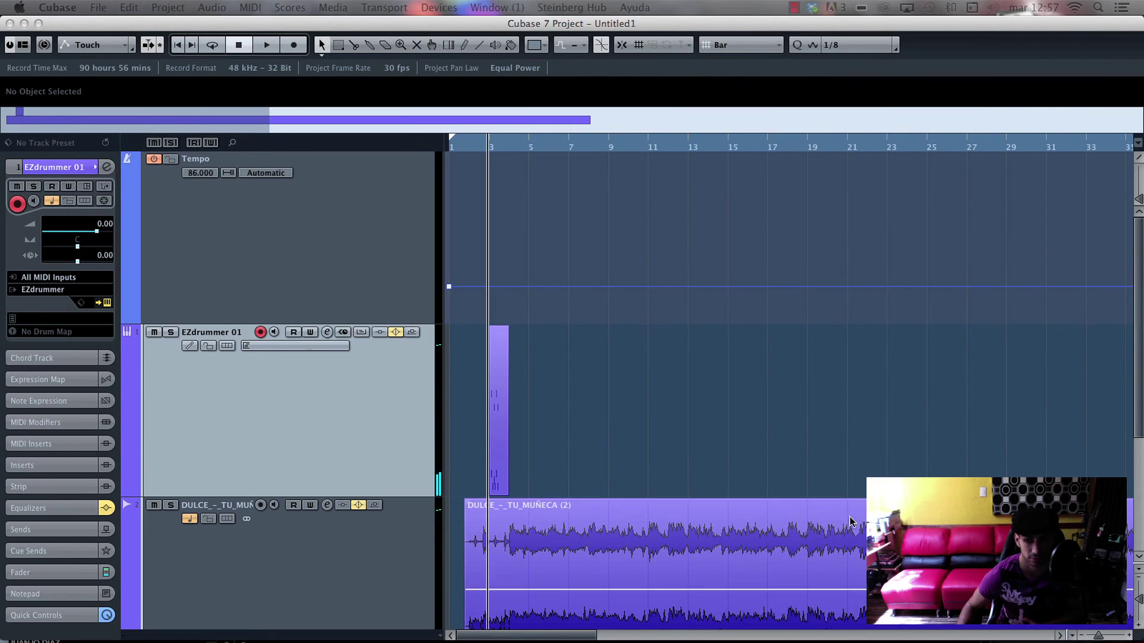
Step: Move the drum part on the EZdrummer 01 track so that it starts at 2.1.1.0
{"action": "left_click_drag", "start_coordinate": [1099, 635], "coordinate": [1104, 638]}
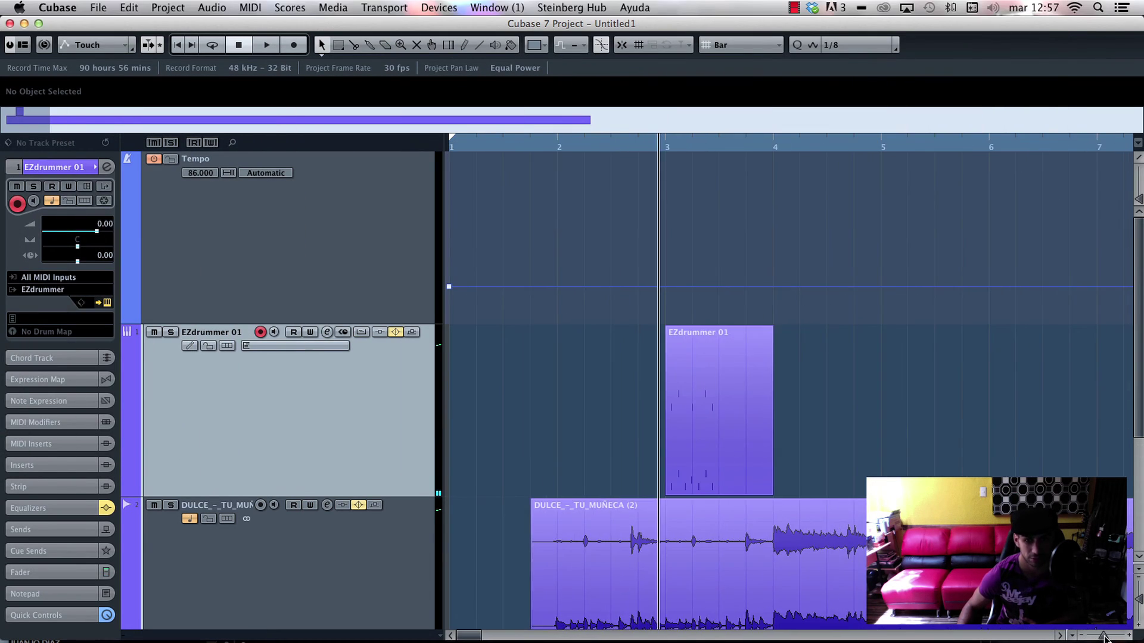
{"action": "left_click", "coordinate": [693, 400]}
{"action": "left_click_drag", "start_coordinate": [693, 401], "coordinate": [670, 411]}
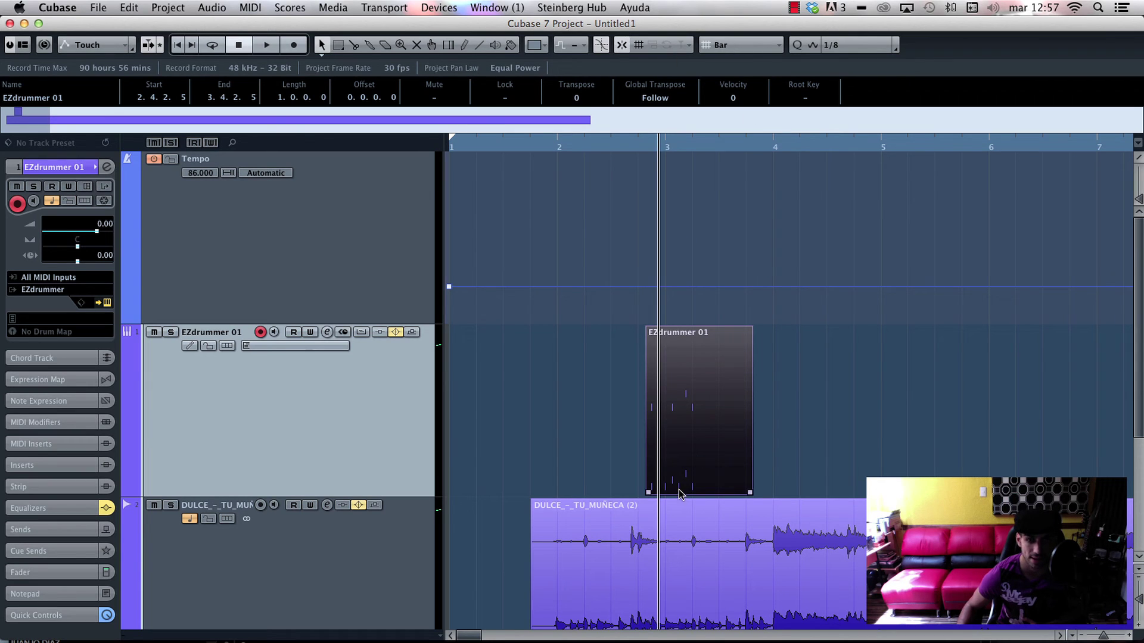
{"action": "left_click_drag", "start_coordinate": [673, 395], "coordinate": [599, 408]}
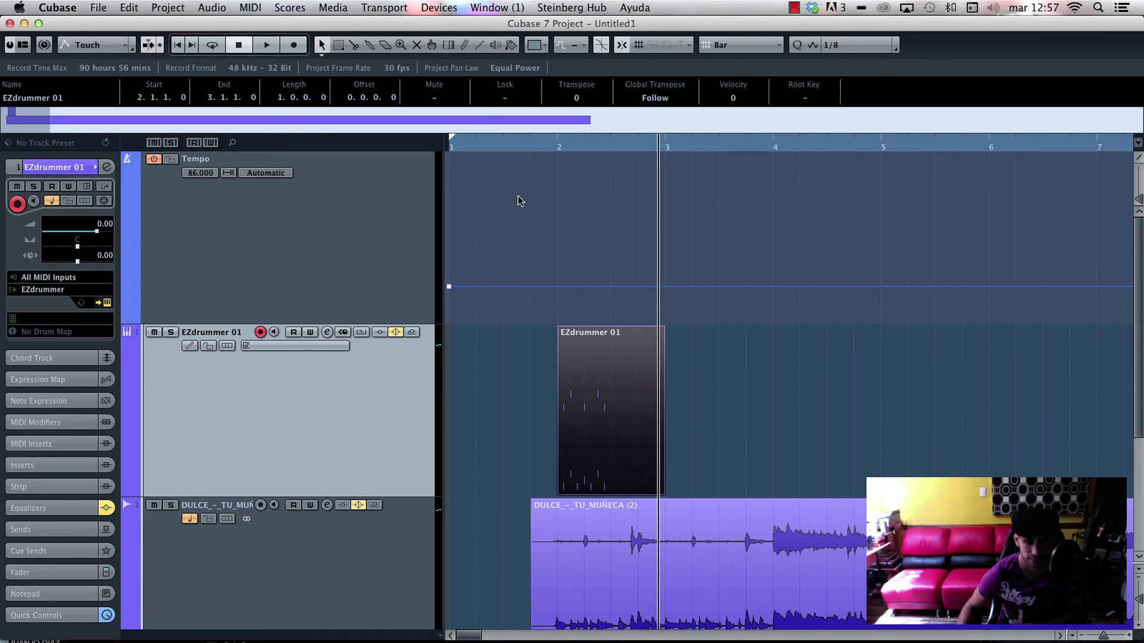
{"action": "left_click", "coordinate": [664, 455]}
Step: Play the song with the drum part from about the middle of bar 1, and stop playback during bar 2
{"action": "left_click", "coordinate": [498, 144]}
{"action": "key", "text": "space"}
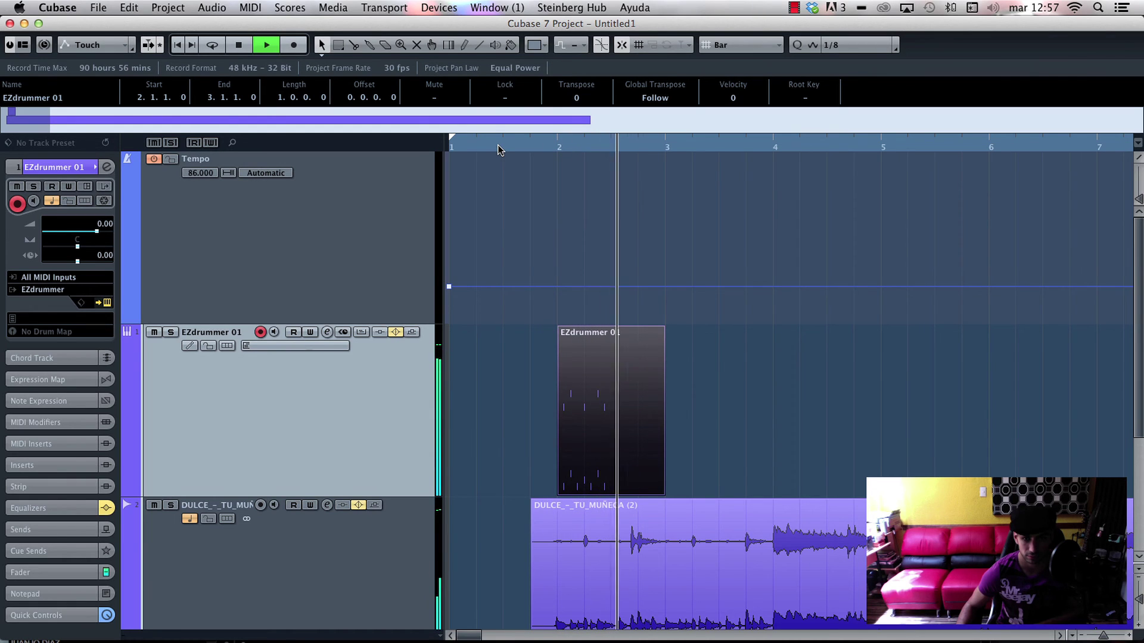
{"action": "key", "text": "space"}
Step: Set the quantize value to 1/2 with the grid type Use Quantize, and shorten the drum part to a length of 0.2.0.0
{"action": "left_click_drag", "start_coordinate": [1103, 638], "coordinate": [1106, 637]}
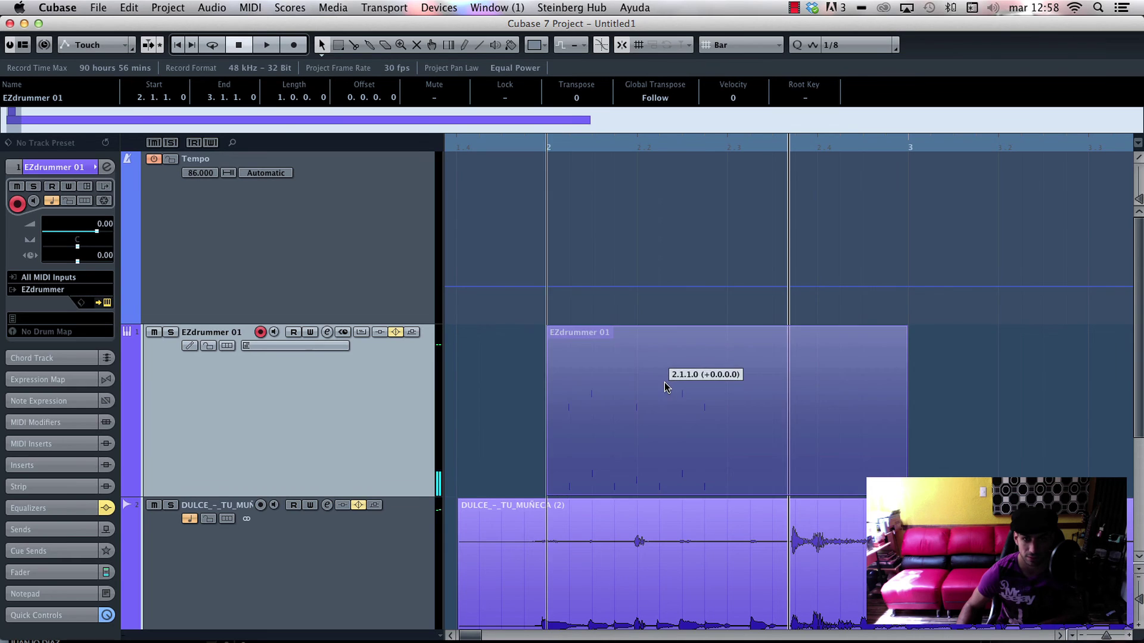
{"action": "left_click", "coordinate": [841, 46]}
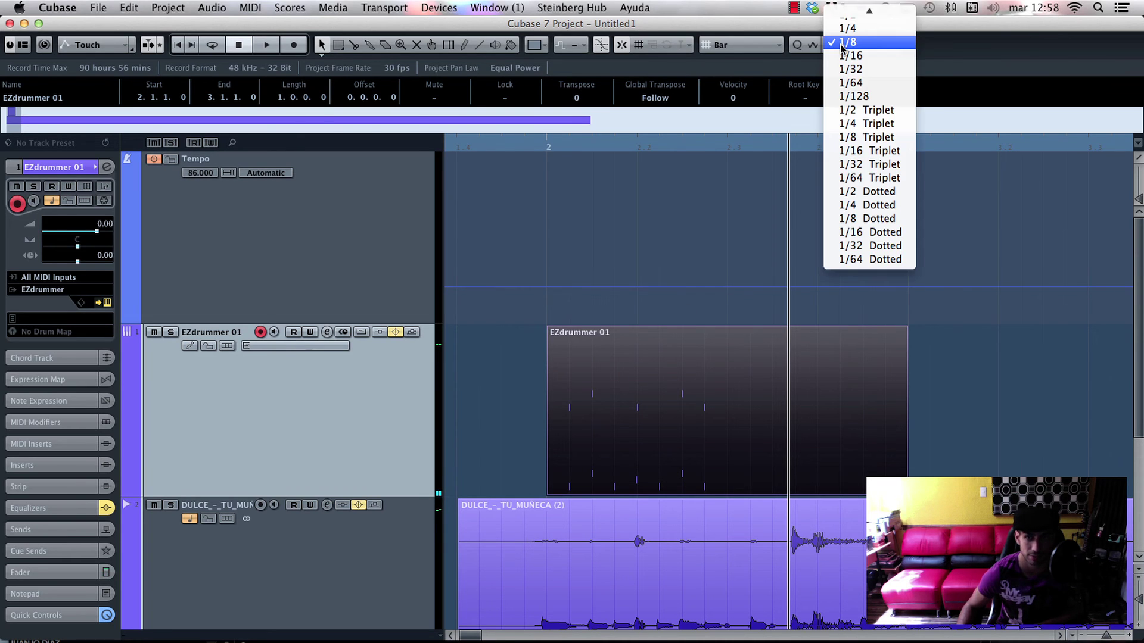
{"action": "left_click", "coordinate": [848, 28]}
{"action": "left_click", "coordinate": [740, 44]}
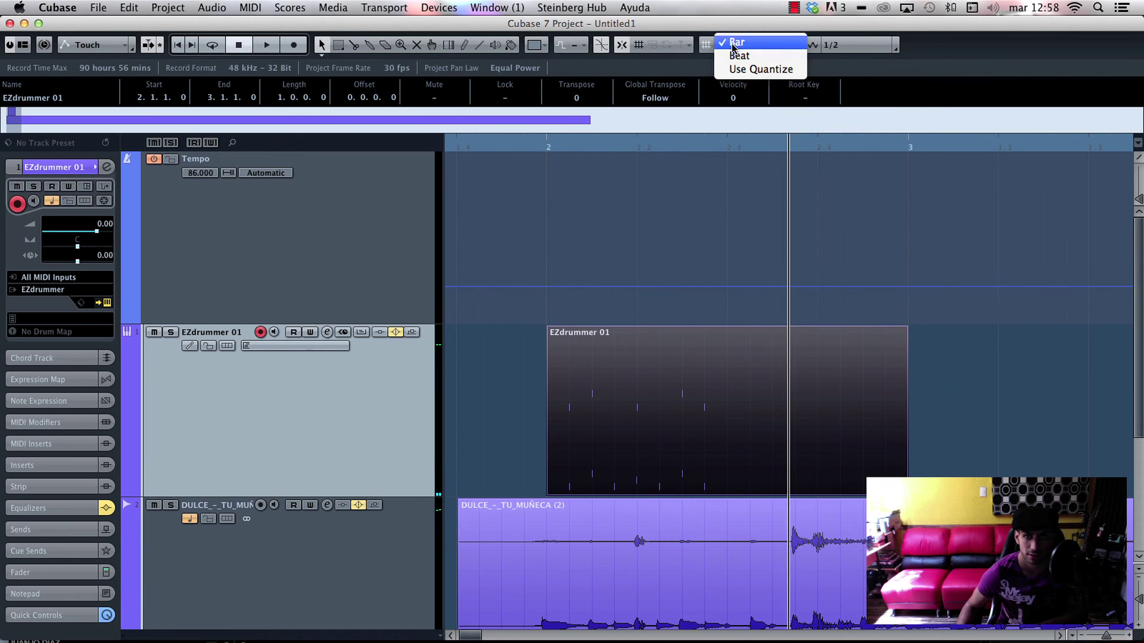
{"action": "left_click", "coordinate": [752, 70]}
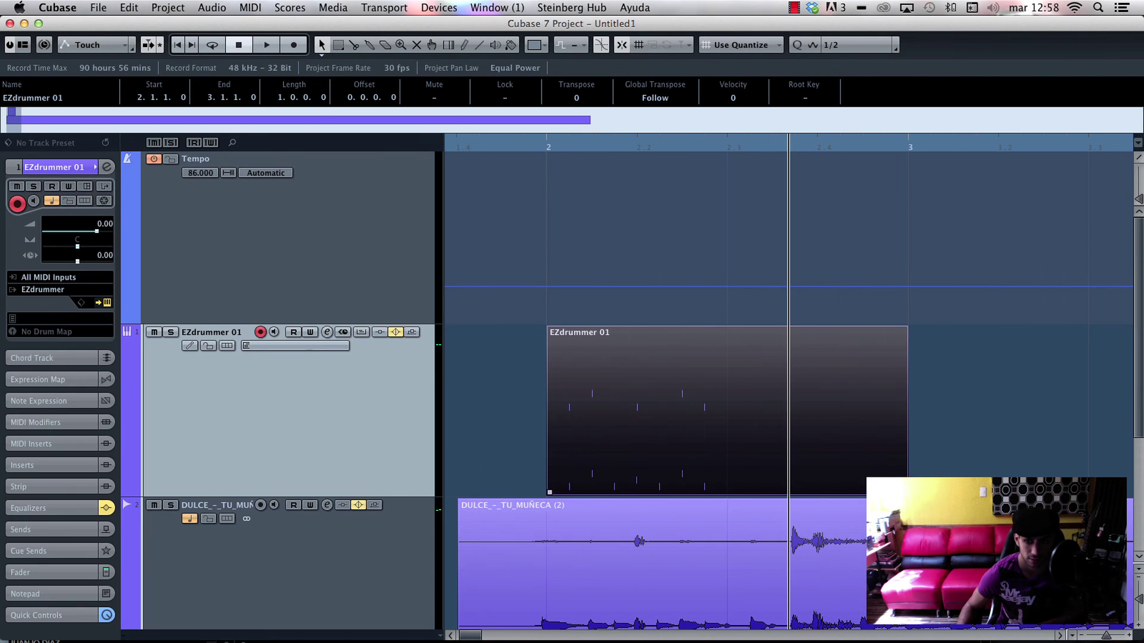
{"action": "left_click_drag", "start_coordinate": [906, 492], "coordinate": [756, 480]}
Step: Duplicate the half-bar drum part end to end until the copies reach 17.3.1.0
{"action": "key", "text": "super+d"}
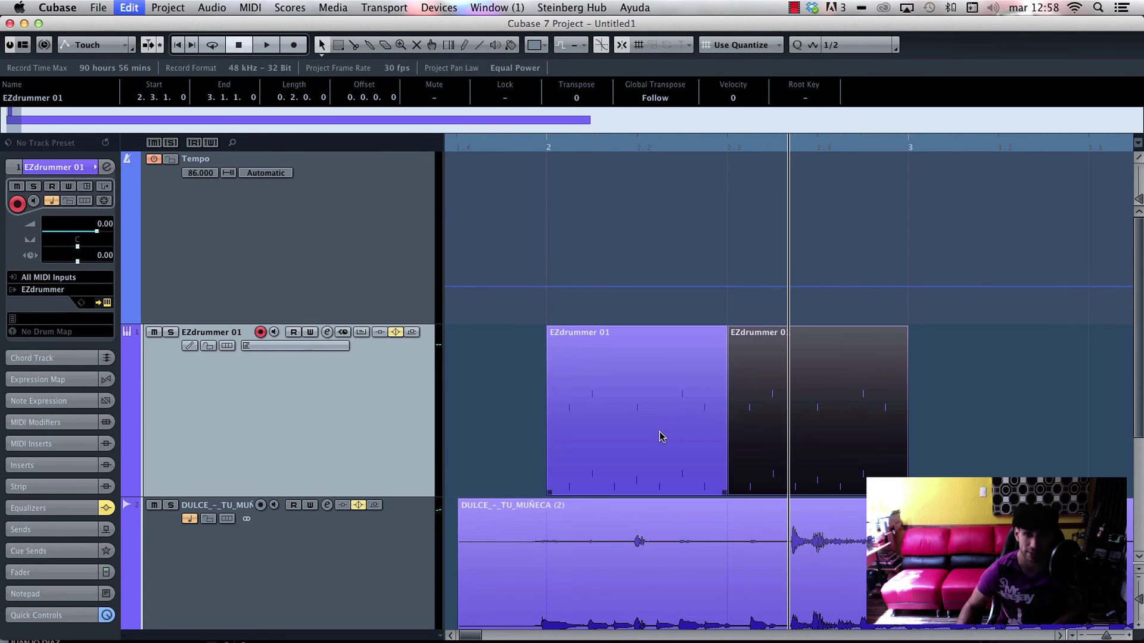
{"action": "key", "text": "super+d"}
{"action": "key", "text": "super+d"}
{"action": "key", "text": "super+d"}
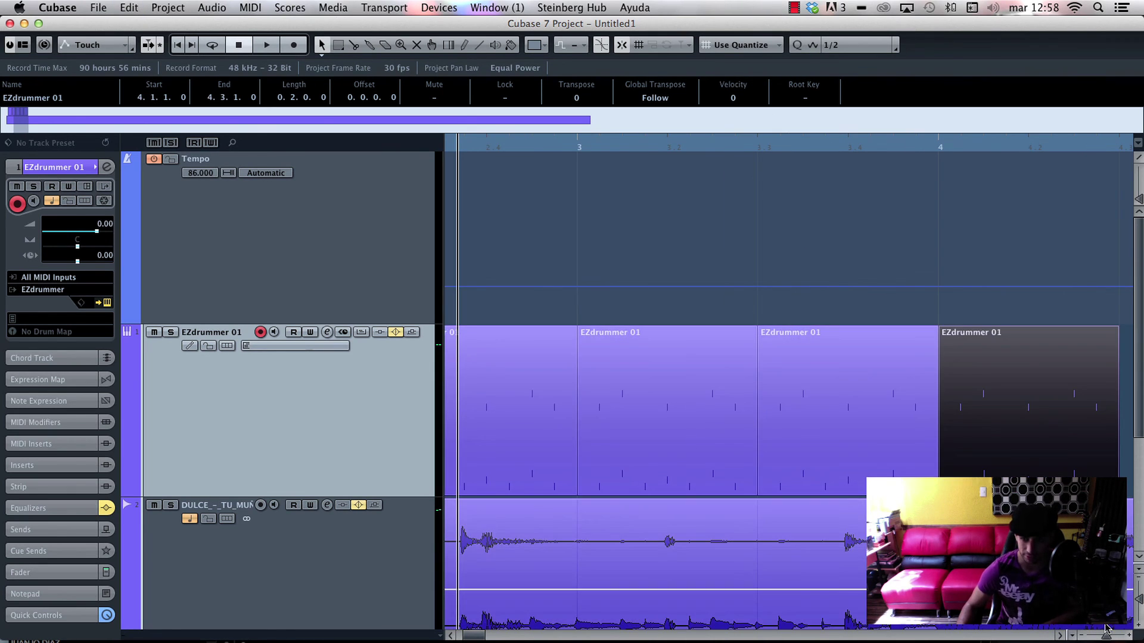
{"action": "left_click_drag", "start_coordinate": [1105, 631], "coordinate": [1102, 635]}
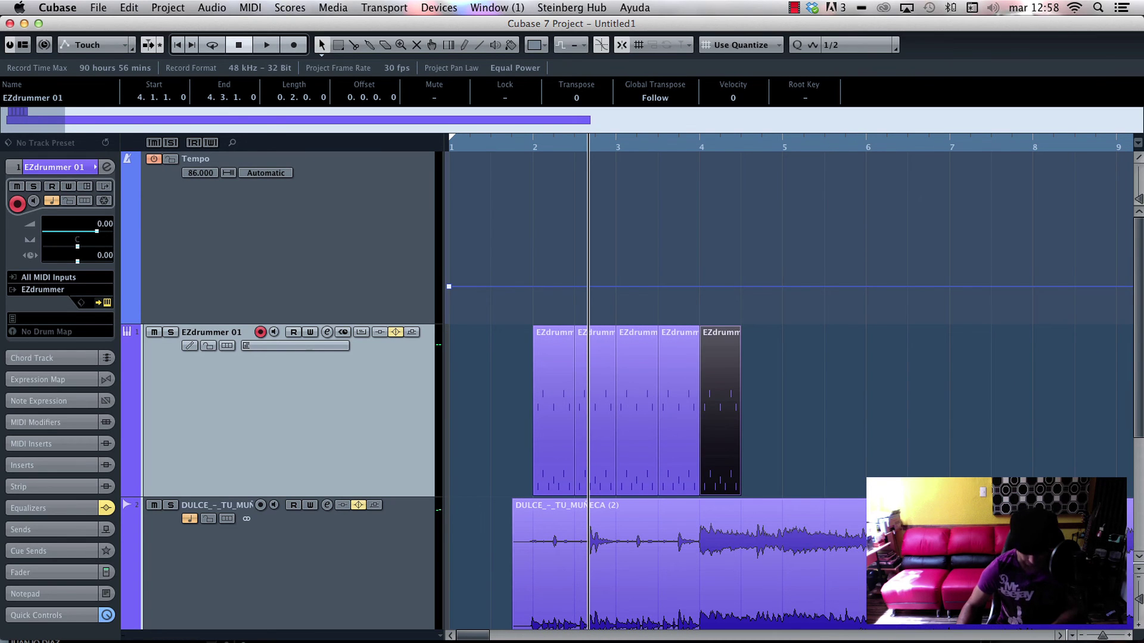
{"action": "key", "text": "super+d"}
{"action": "key", "text": "super+d"}
{"action": "key", "text": "super+d"}
{"action": "key", "text": "super+d"}
{"action": "key", "text": "super+d"}
{"action": "key", "text": "super+d"}
{"action": "key", "text": "super+d"}
{"action": "key", "text": "super+d"}
{"action": "key", "text": "super+d"}
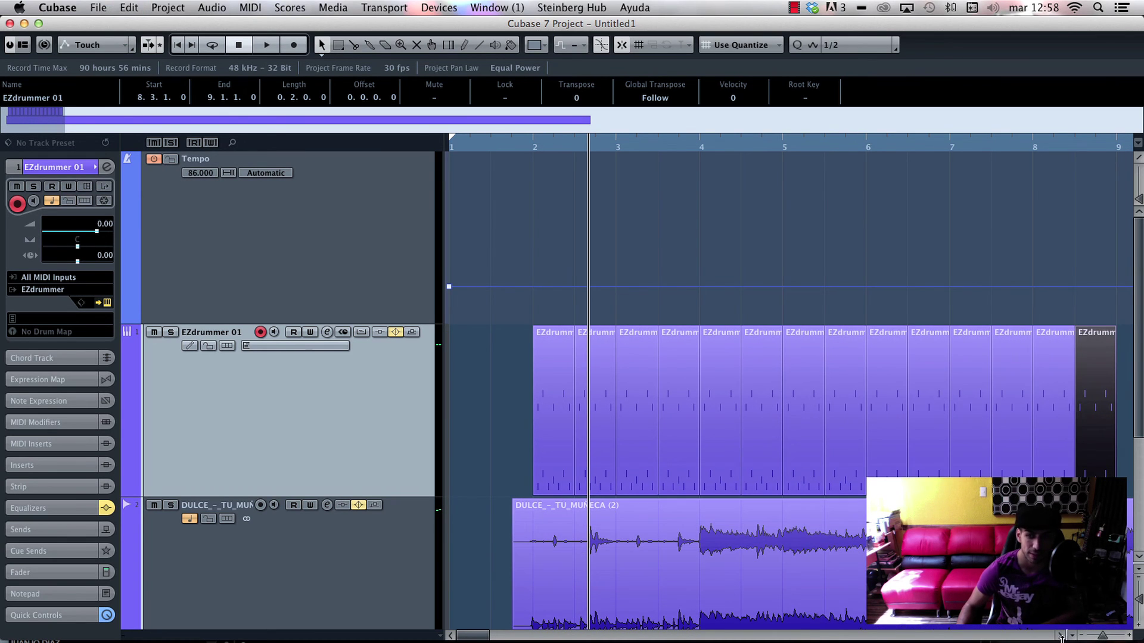
{"action": "left_click_drag", "start_coordinate": [1101, 635], "coordinate": [1098, 635]}
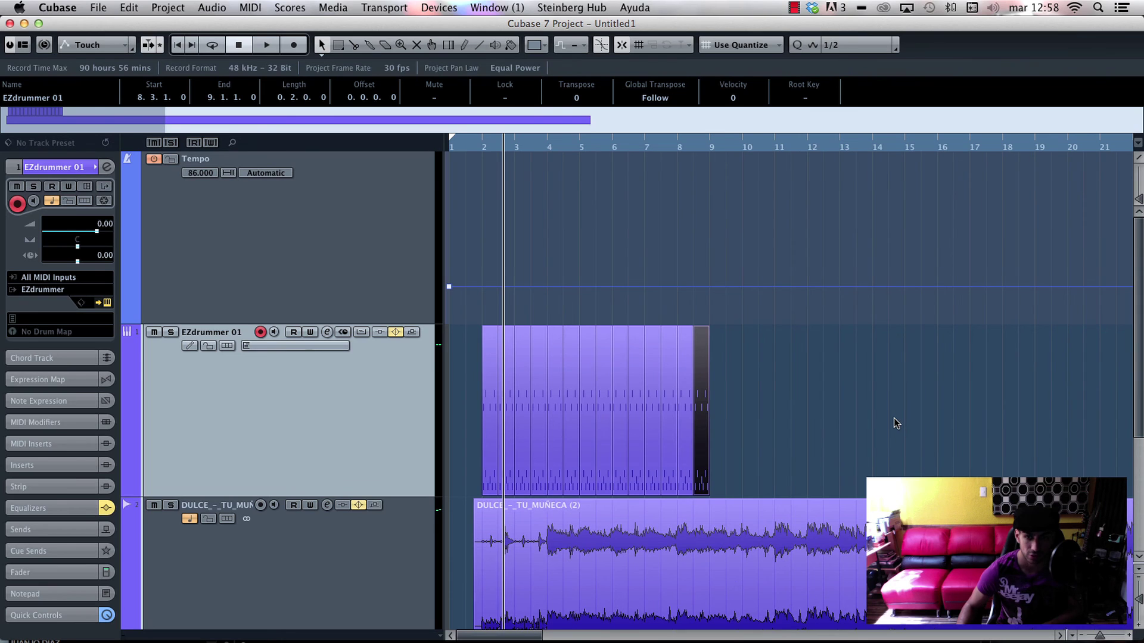
{"action": "key", "text": "super+d"}
{"action": "key", "text": "super+d"}
{"action": "key", "text": "super+d"}
{"action": "key", "text": "super+d"}
{"action": "key", "text": "super+d"}
{"action": "key", "text": "super+d"}
{"action": "key", "text": "super+d"}
{"action": "key", "text": "super+d"}
{"action": "key", "text": "super+d"}
{"action": "key", "text": "super+d"}
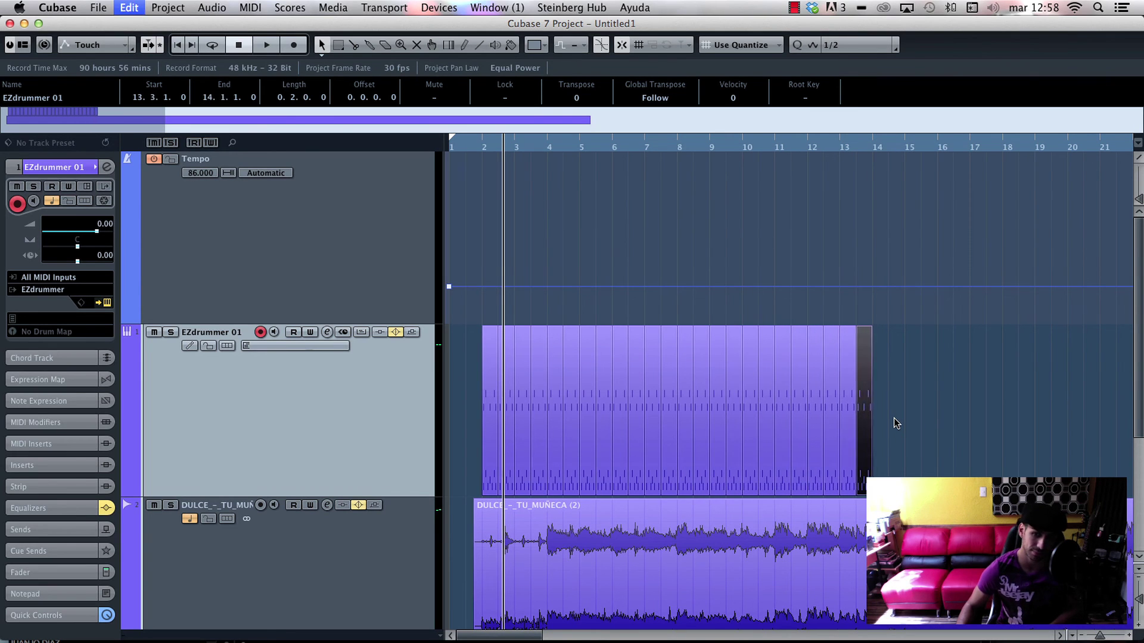
{"action": "key", "text": "super+d"}
{"action": "key", "text": "super+d"}
{"action": "key", "text": "super+d"}
{"action": "key", "text": "super+d"}
{"action": "key", "text": "super+d"}
{"action": "key", "text": "super+d"}
{"action": "key", "text": "super+d"}
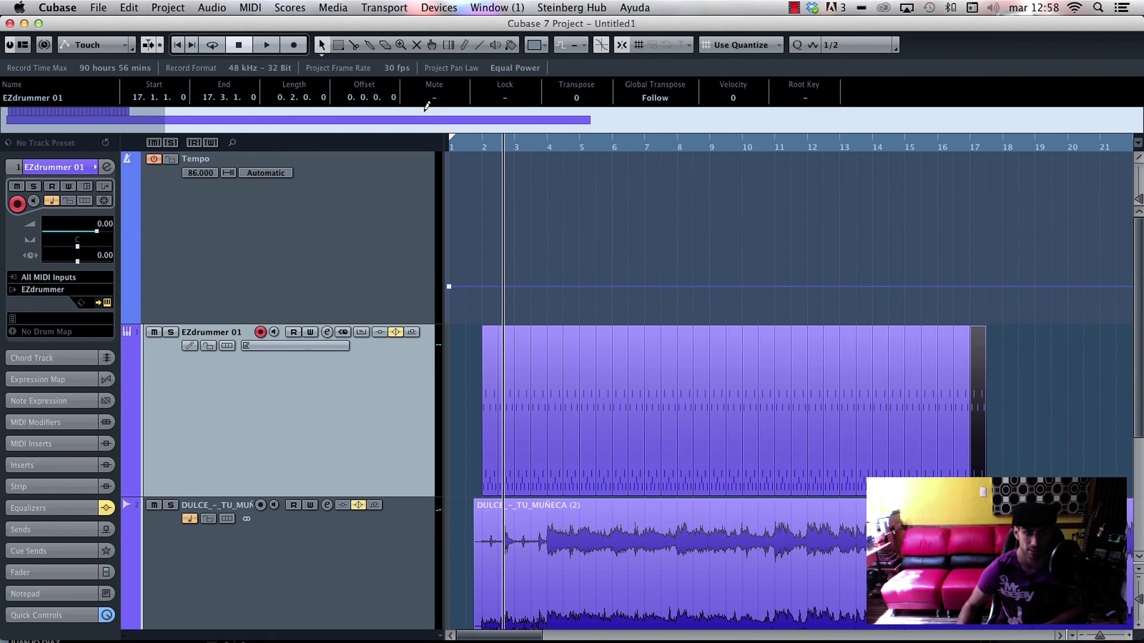
Step: Play the song together with the duplicated drum parts from the project start
{"action": "left_click", "coordinate": [484, 149]}
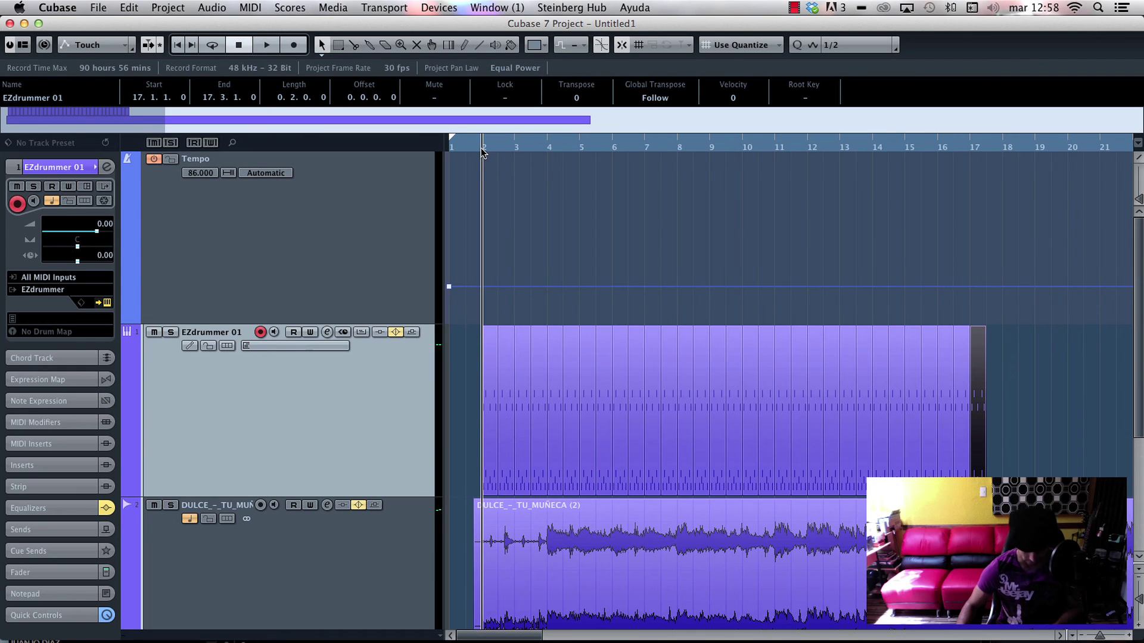
{"action": "key", "text": "Home"}
{"action": "key", "text": "space"}
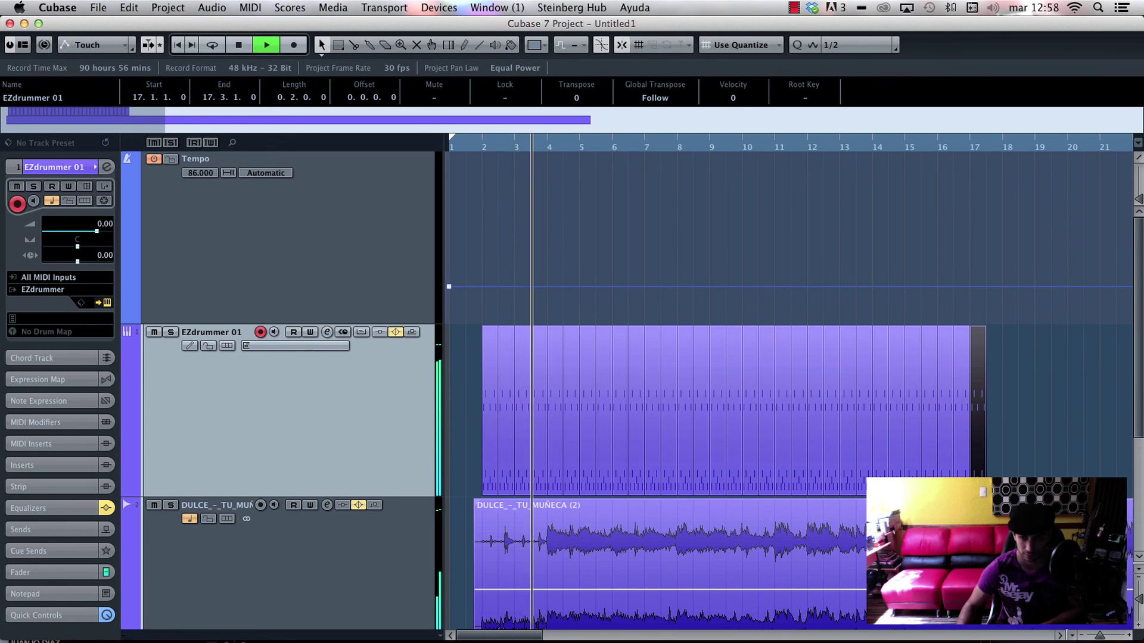
Step: Duplicate the last drum part during playback until the copies reach 21.3.1.0
{"action": "left_click_drag", "start_coordinate": [1102, 636], "coordinate": [1099, 636]}
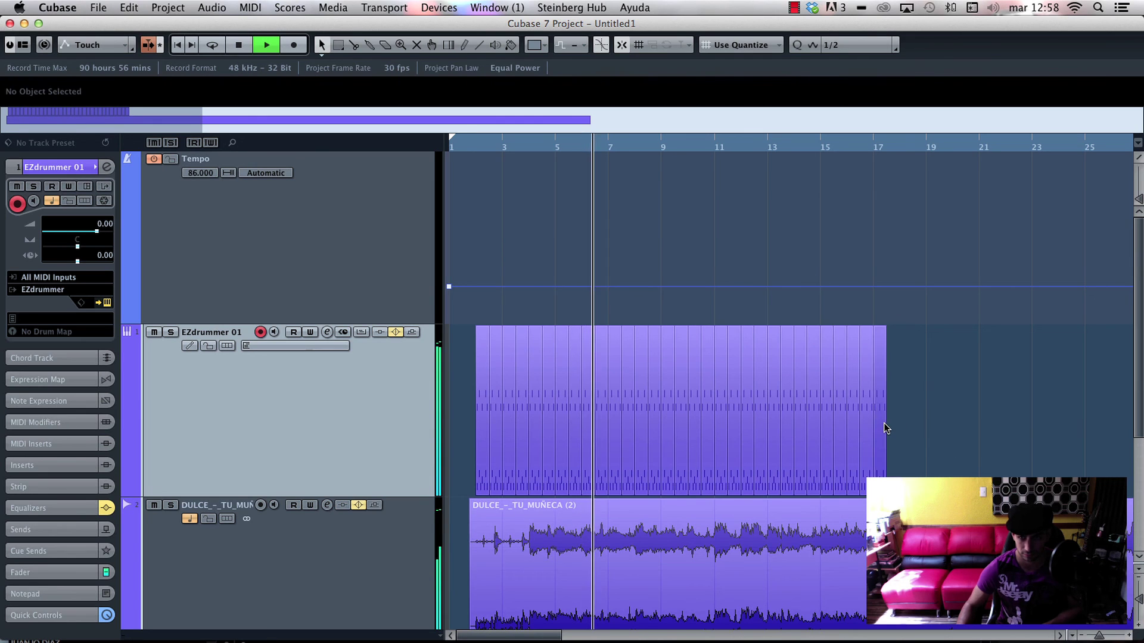
{"action": "key", "text": "super+d"}
{"action": "key", "text": "super+d"}
{"action": "key", "text": "super+d"}
{"action": "key", "text": "super+d"}
{"action": "key", "text": "super+d"}
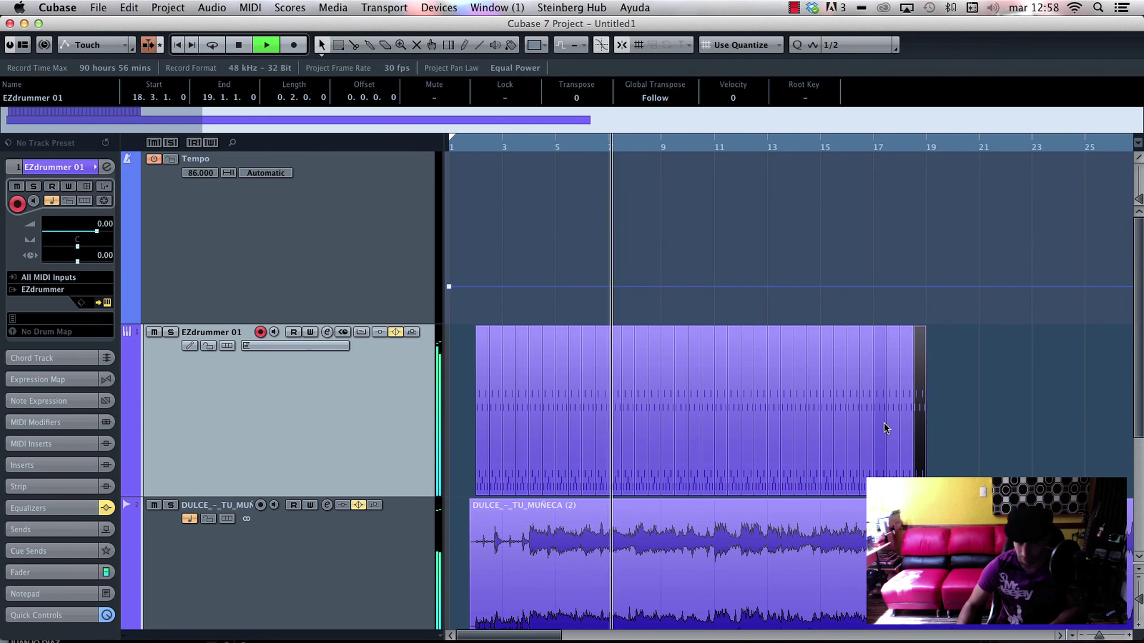
{"action": "key", "text": "super+d"}
{"action": "key", "text": "super+d"}
{"action": "key", "text": "super+d"}
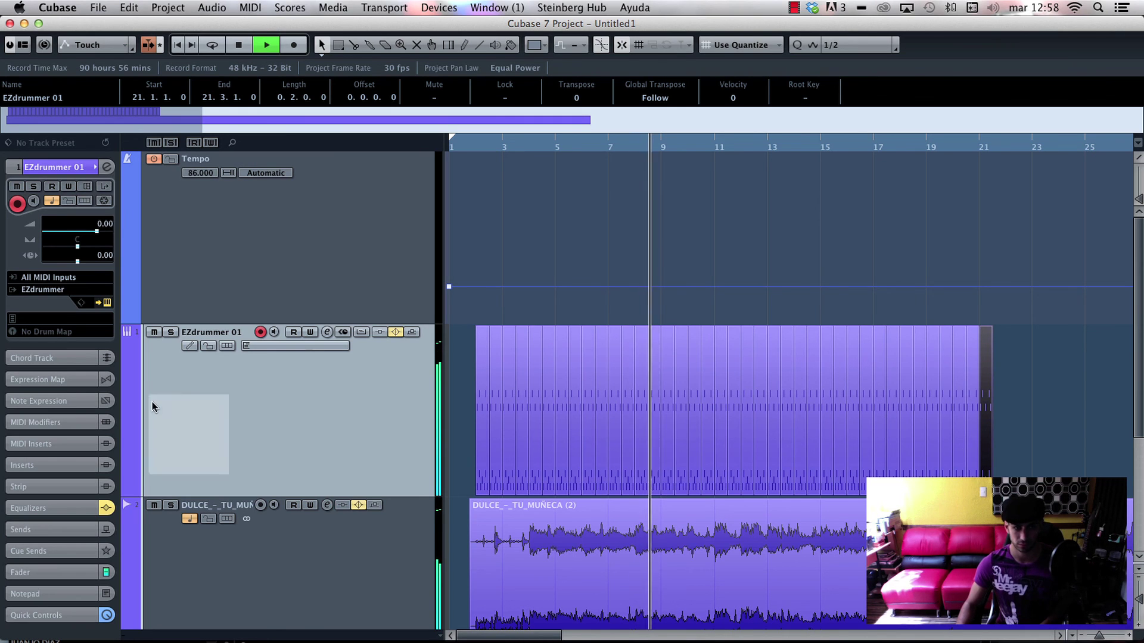
Step: Compare the song without and with drums by muting and unmuting the EZdrummer 01 track, and stop playback
{"action": "left_click", "coordinate": [156, 332]}
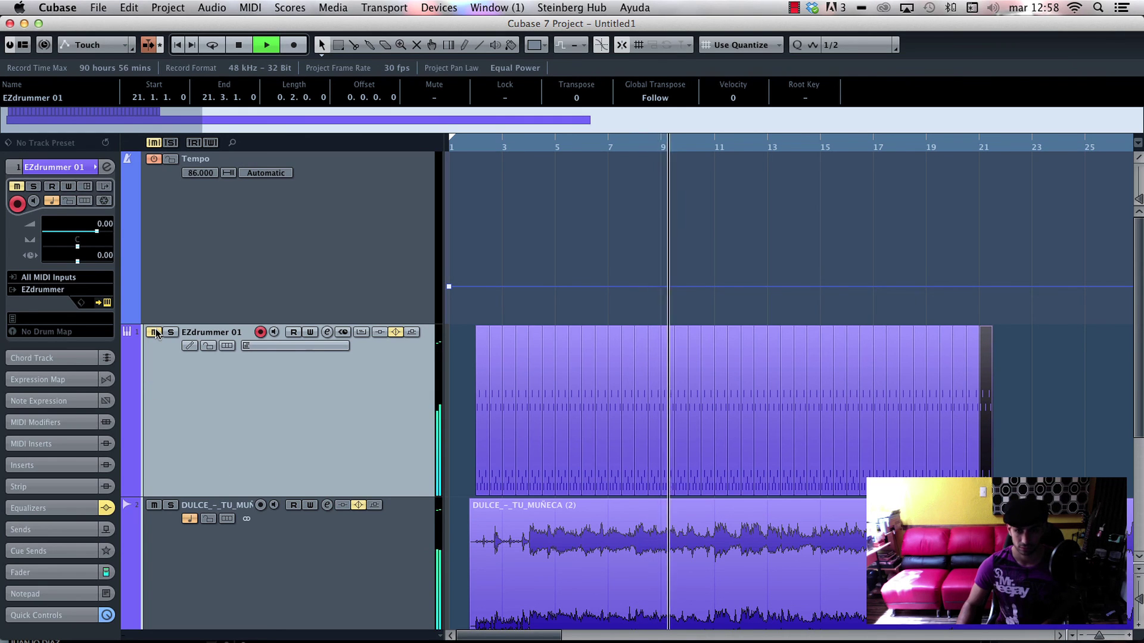
{"action": "left_click", "coordinate": [156, 333]}
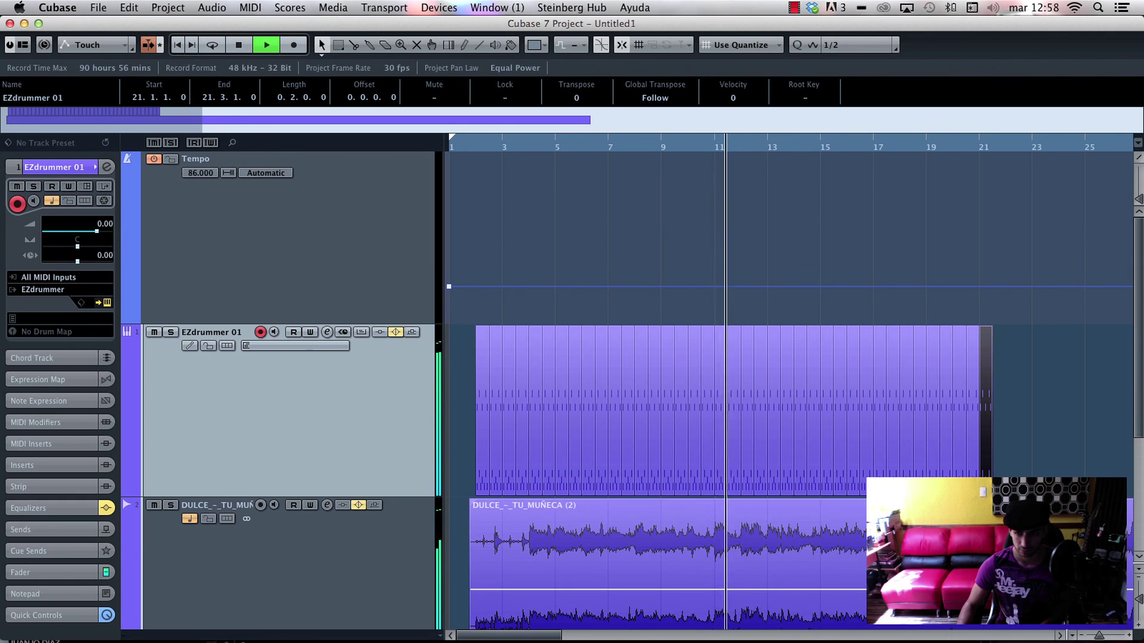
{"action": "left_click", "coordinate": [1102, 639]}
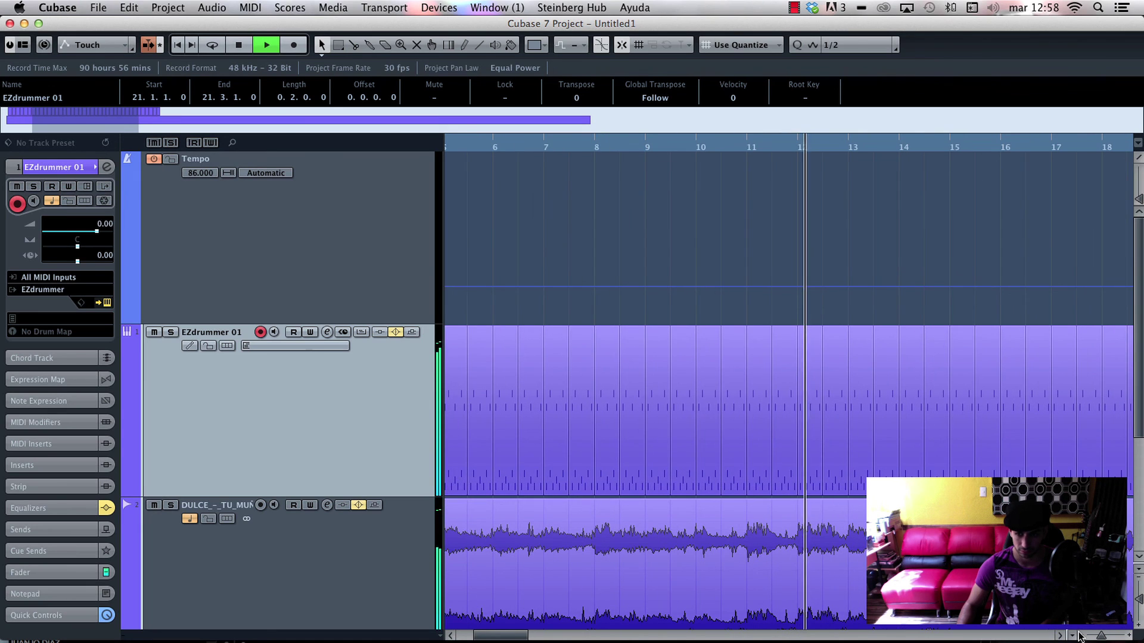
{"action": "left_click", "coordinate": [1060, 636]}
{"action": "left_click", "coordinate": [1060, 635]}
{"action": "left_click", "coordinate": [1060, 636]}
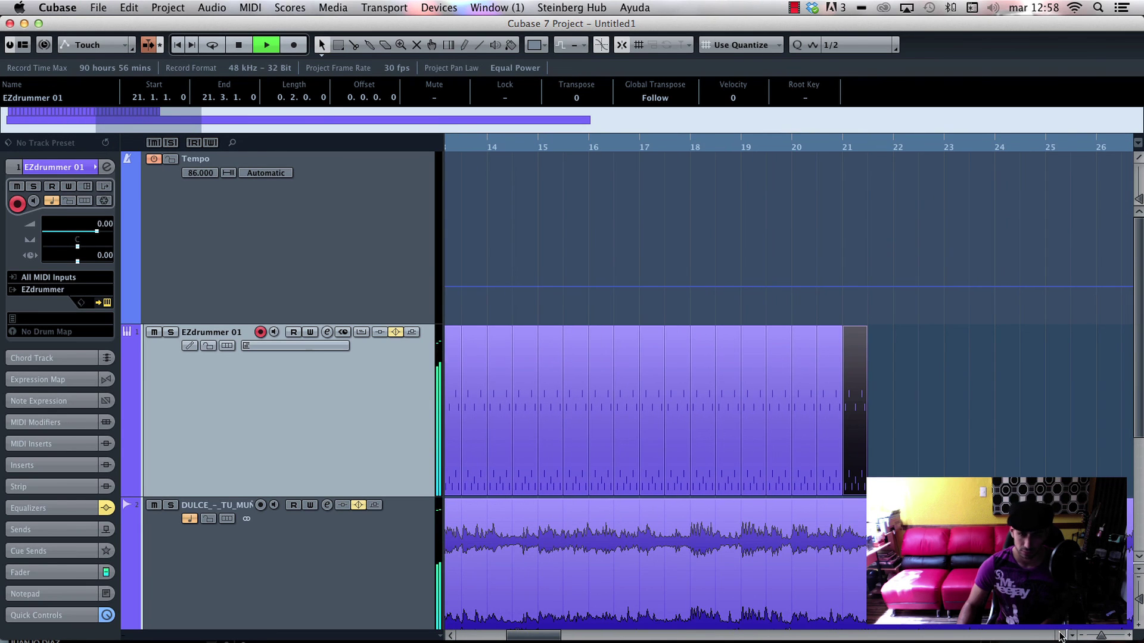
{"action": "key", "text": "space"}
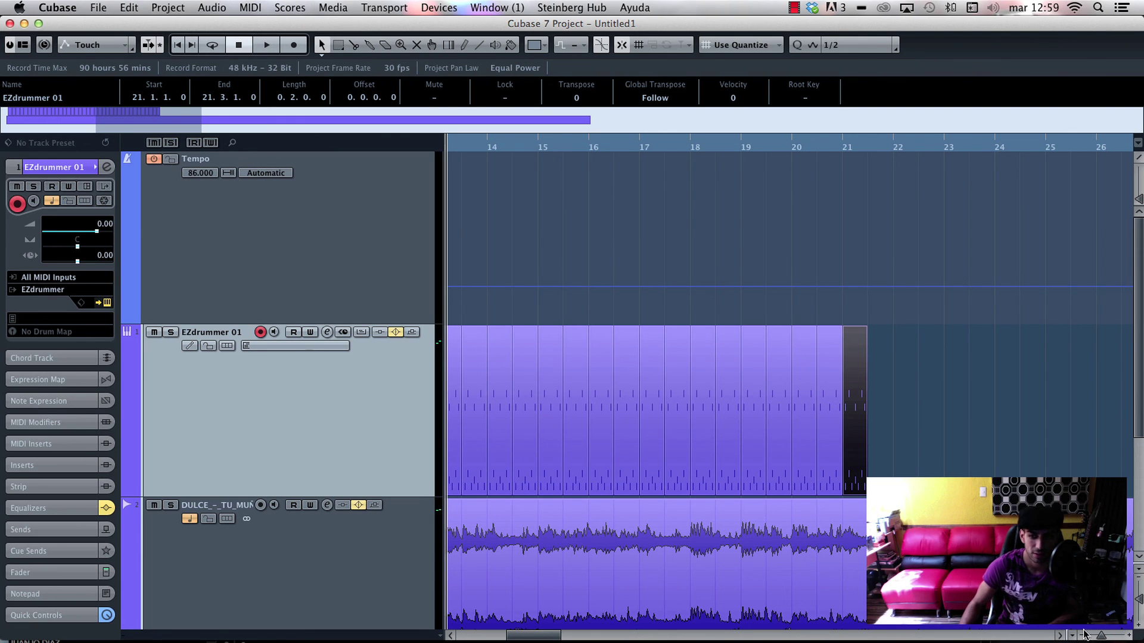
{"action": "left_click_drag", "start_coordinate": [1102, 636], "coordinate": [1094, 636]}
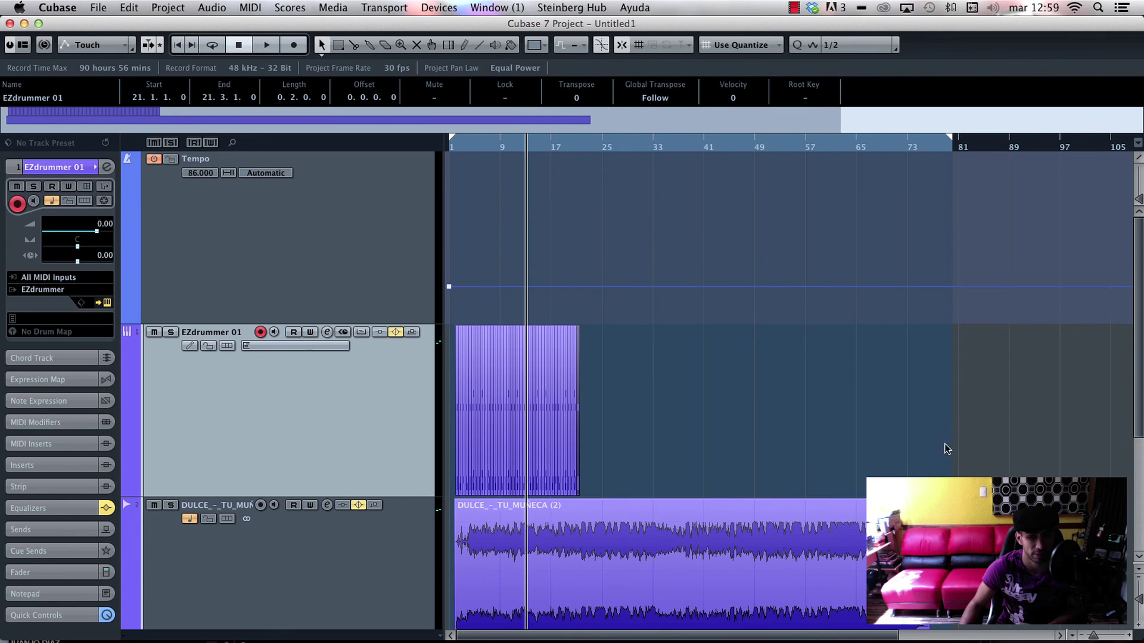
{"action": "left_click", "coordinate": [915, 437]}
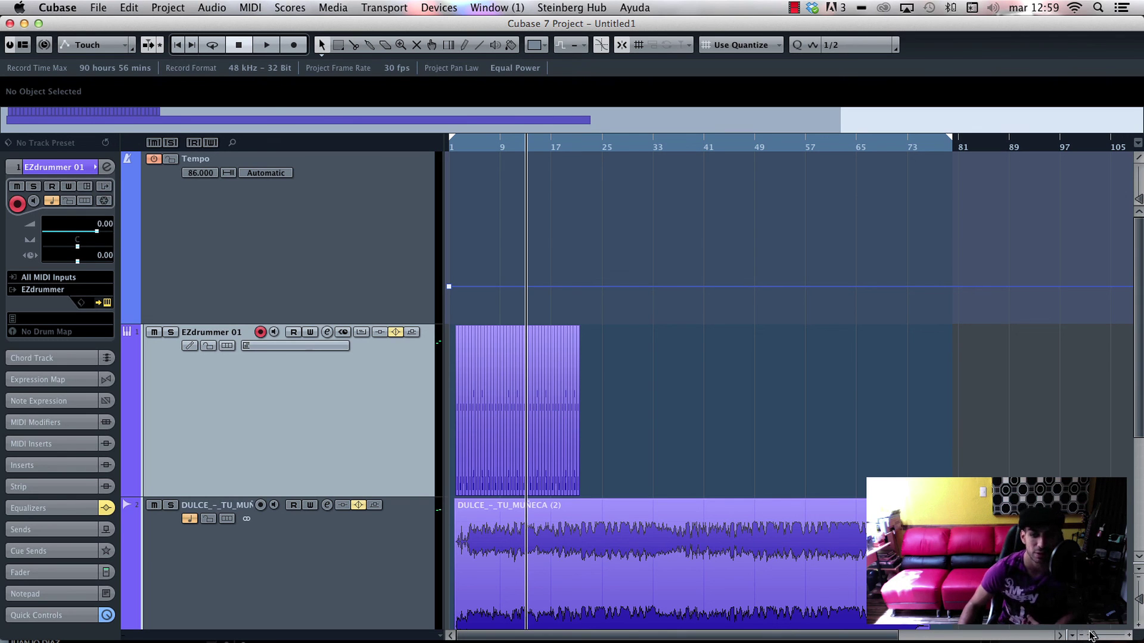
{"action": "left_click_drag", "start_coordinate": [1090, 635], "coordinate": [1098, 635]}
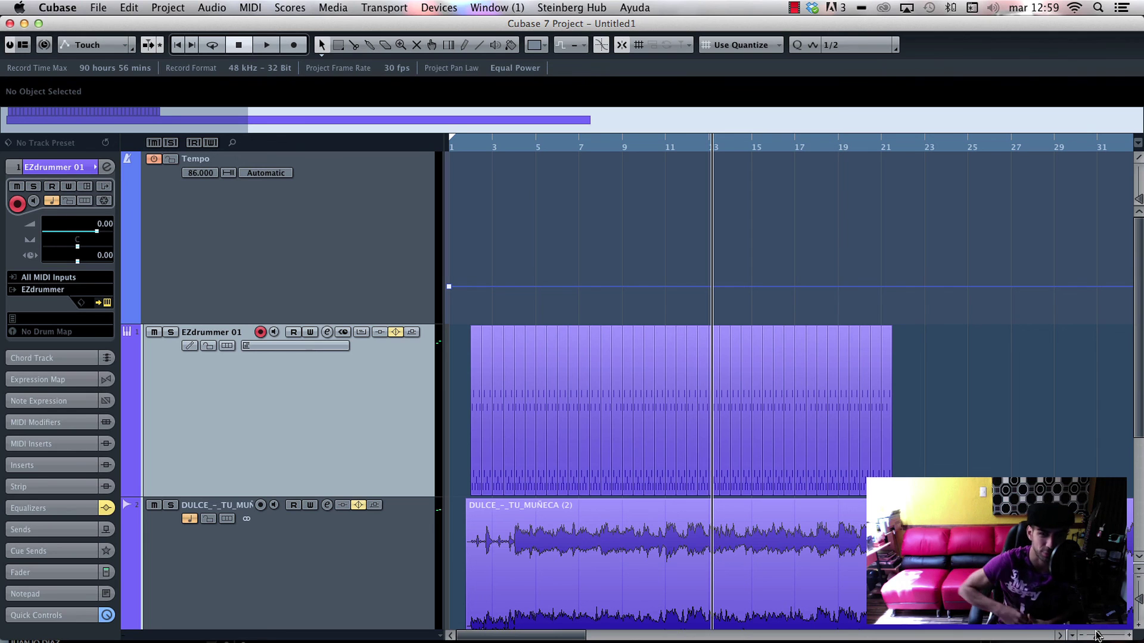
{"action": "left_click", "coordinate": [794, 7]}
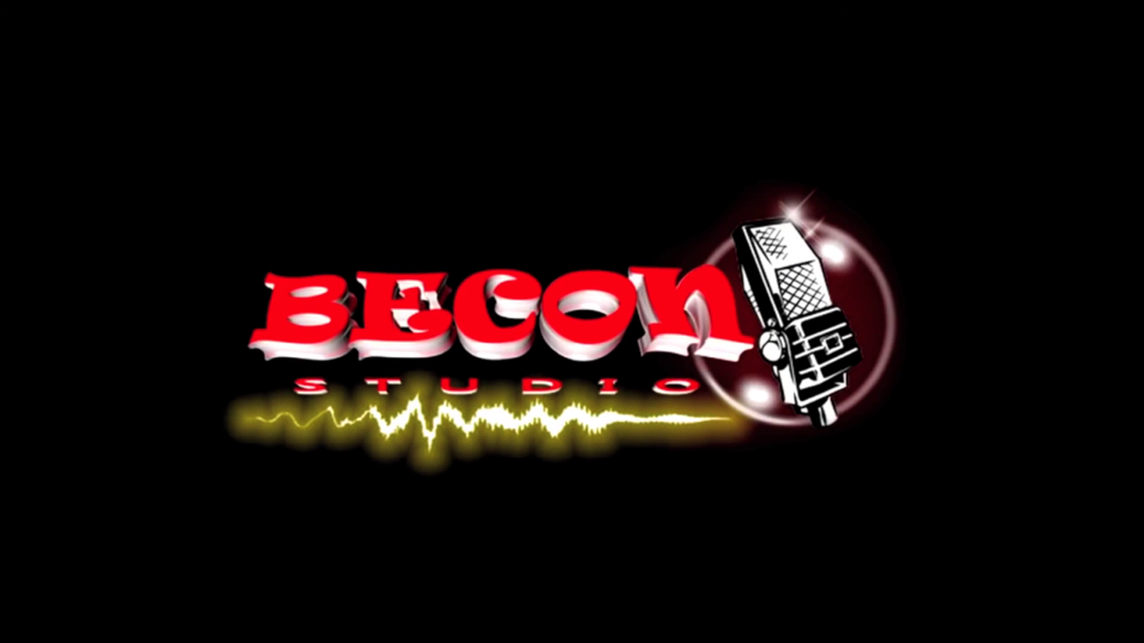